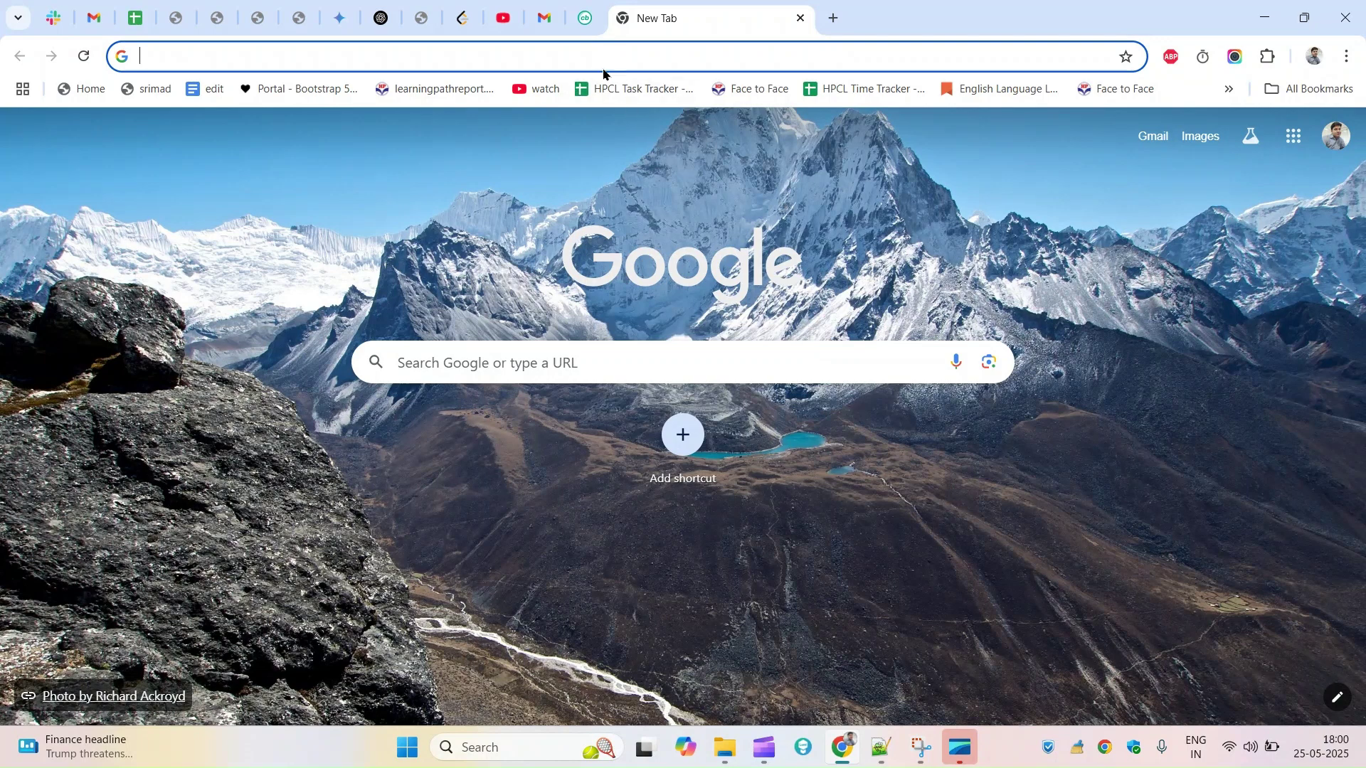
Open the Evelox LMS site in the browser and log in with the admin account
{"action": "type", "text": "lms"}
{"action": "key", "text": "Return"}
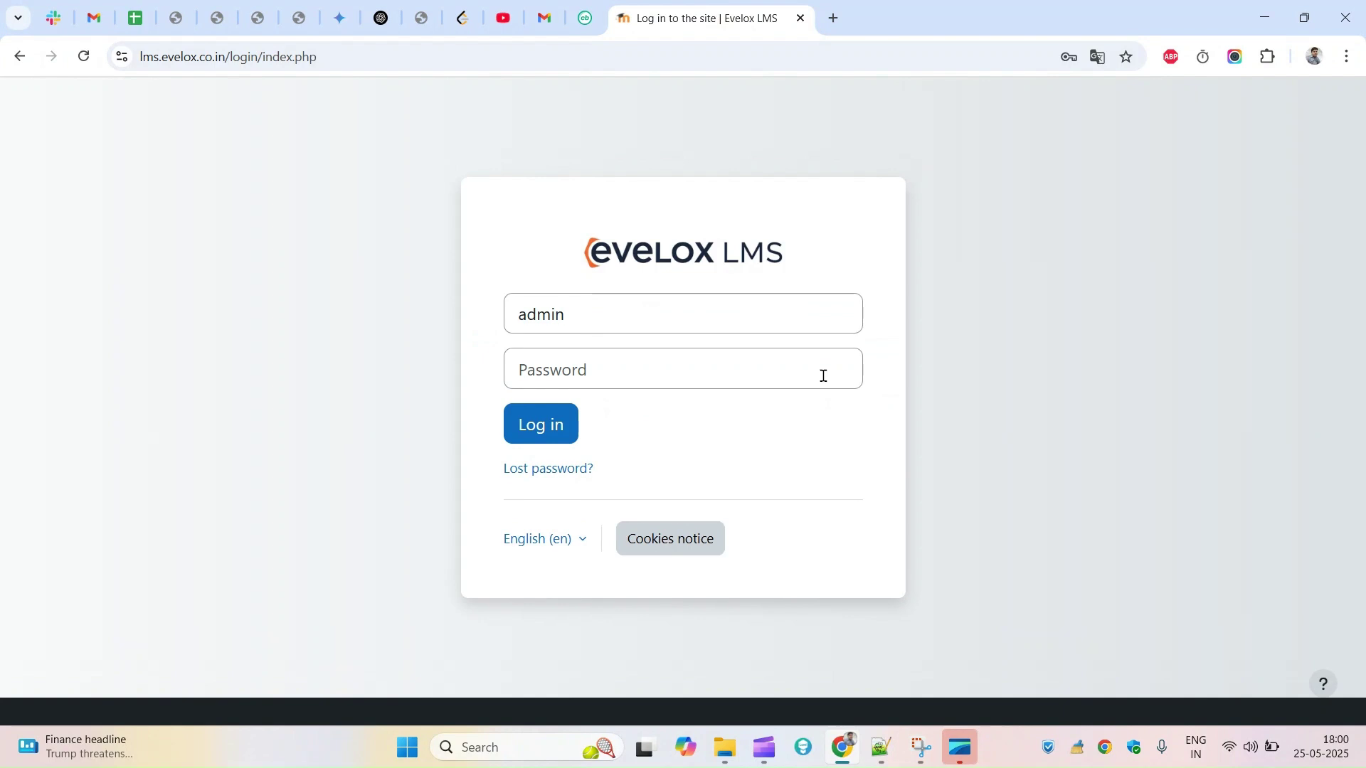
{"action": "left_click", "coordinate": [552, 425]}
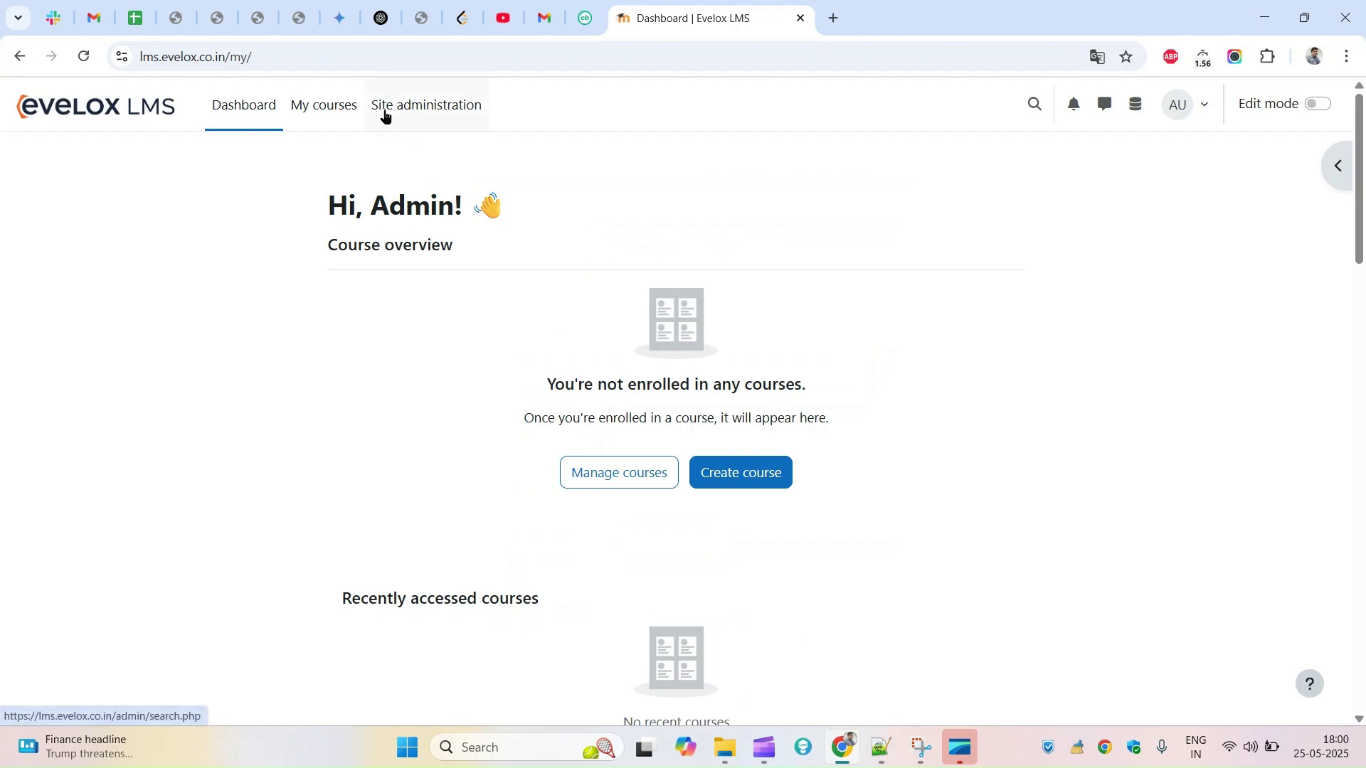
Switch to Snipping Tool and copy the "What Do They Say?" worksheet image
{"action": "left_click", "coordinate": [925, 749]}
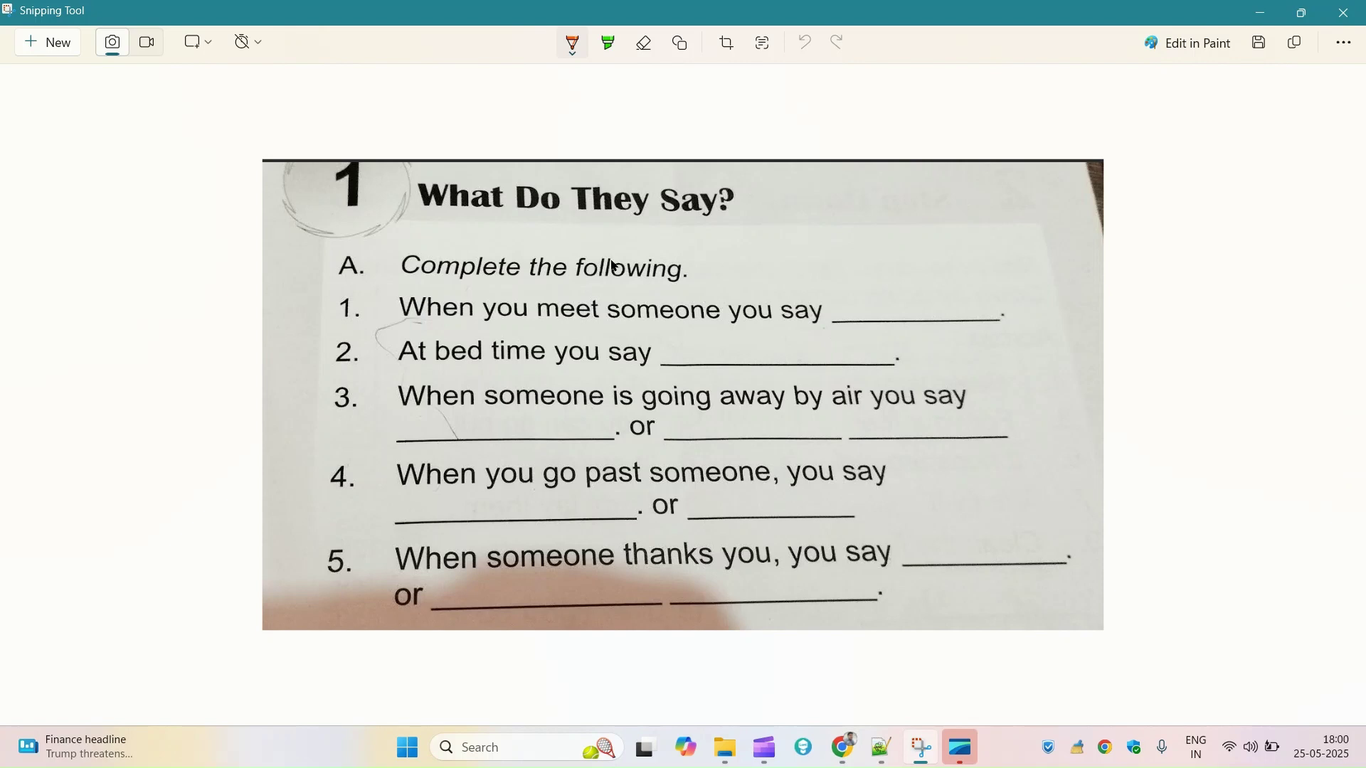
{"action": "right_click", "coordinate": [749, 310]}
{"action": "left_click", "coordinate": [792, 355]}
Paste the worksheet image into ChatGPT in the browser and send the prompt "make it image to text for all questions"
{"action": "left_click", "coordinate": [843, 748]}
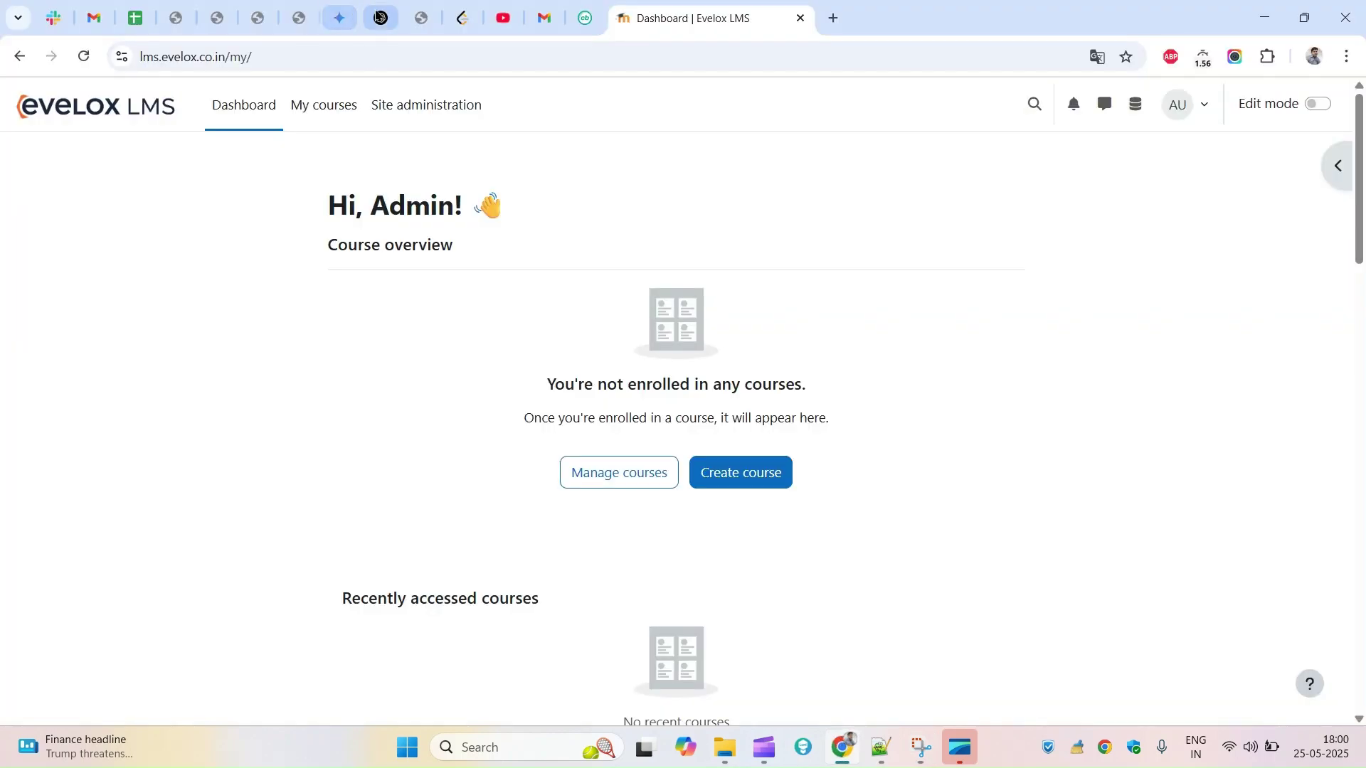
{"action": "left_click", "coordinate": [381, 18]}
{"action": "left_click", "coordinate": [618, 639]}
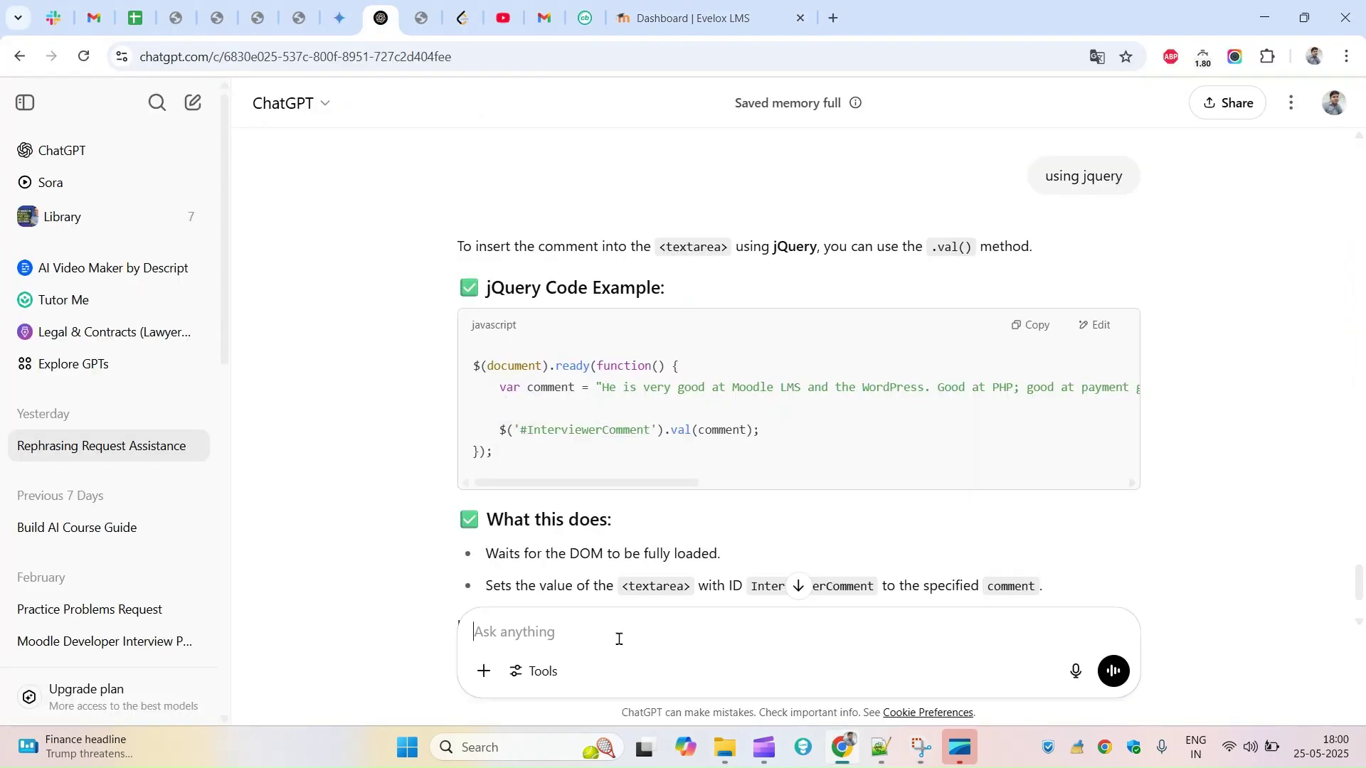
{"action": "key", "text": "ctrl+v"}
{"action": "type", "text": "Mke"}
{"action": "key", "text": "BackSpace"}
{"action": "key", "text": "BackSpace"}
{"action": "key", "text": "BackSpace"}
{"action": "type", "text": "mak"}
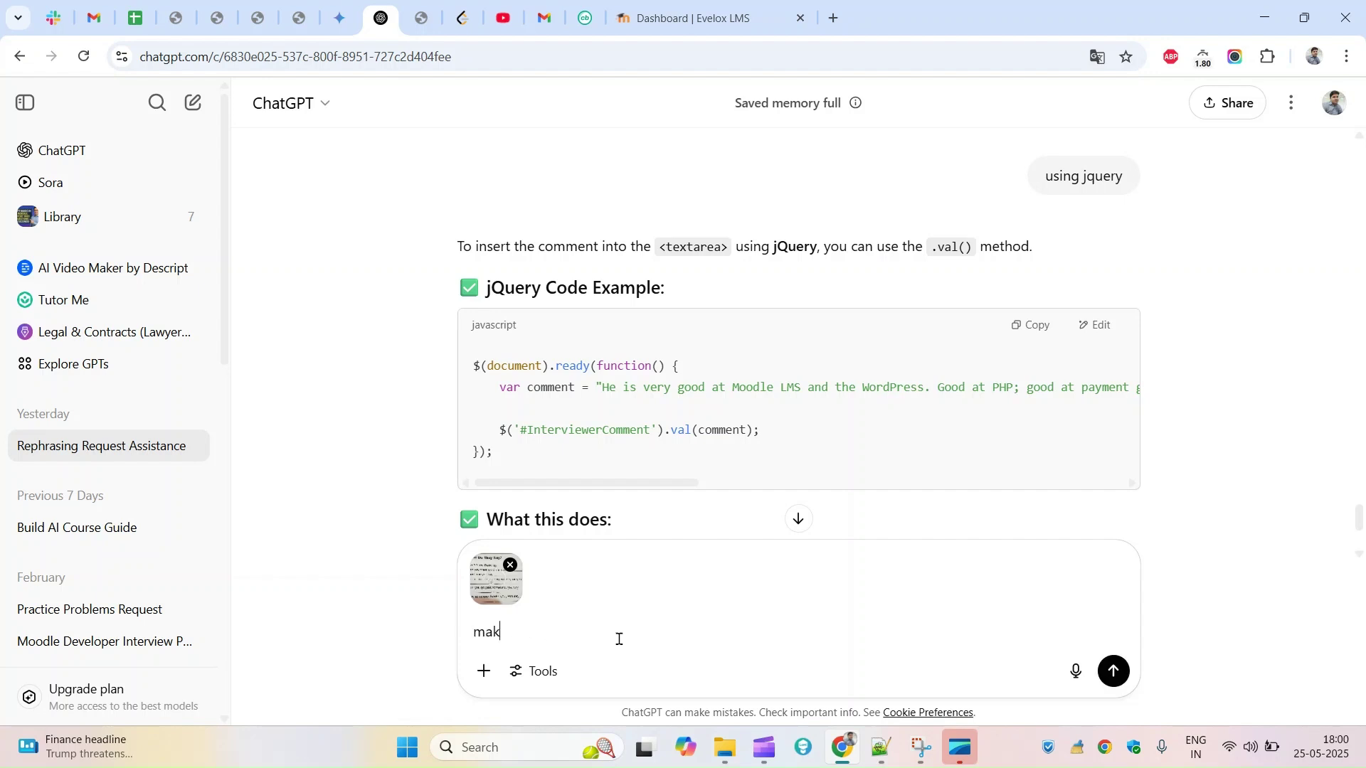
{"action": "type", "text": "e it image to text for all questions"}
{"action": "key", "text": "Return"}
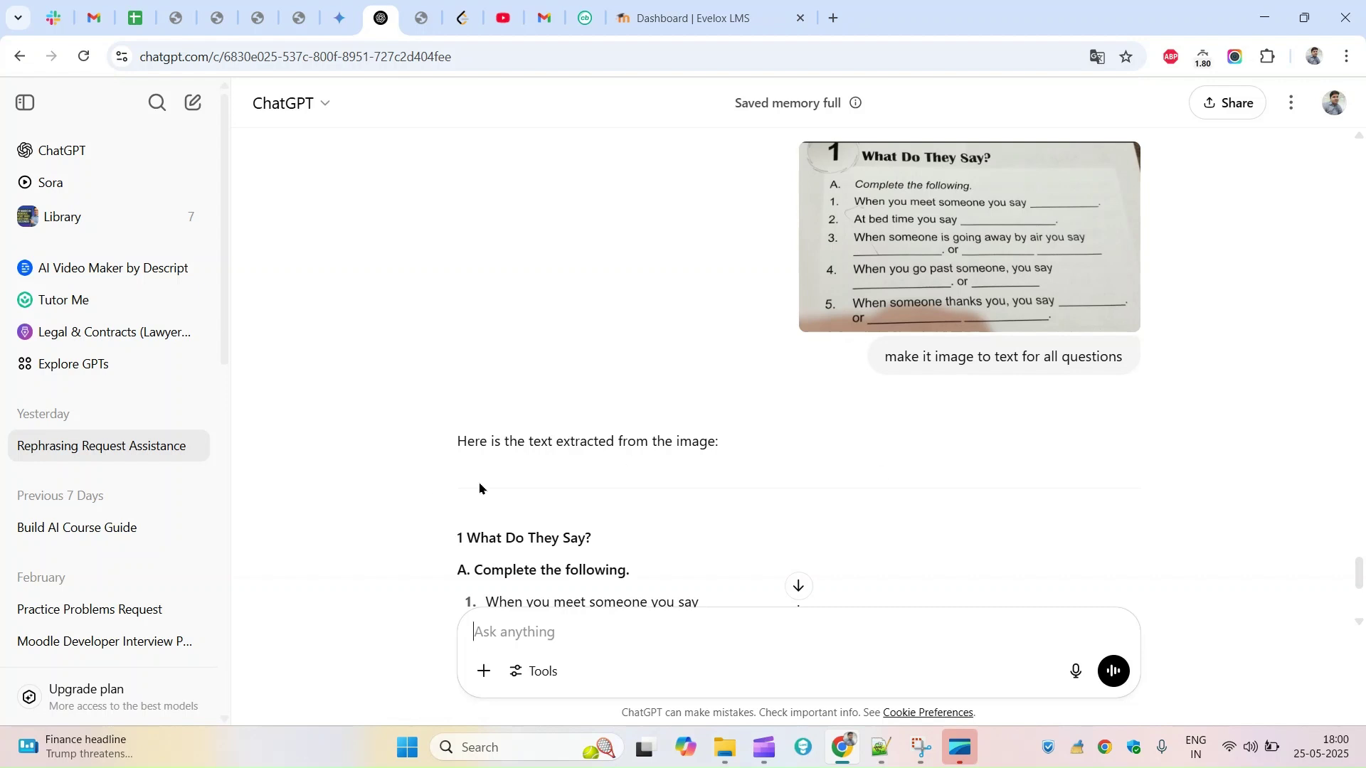
Compare the extracted questions with the original worksheet image in a restored Snipping Tool window beside the chat
{"action": "left_click_drag", "start_coordinate": [1360, 564], "coordinate": [1359, 582]}
{"action": "left_click", "coordinate": [921, 746]}
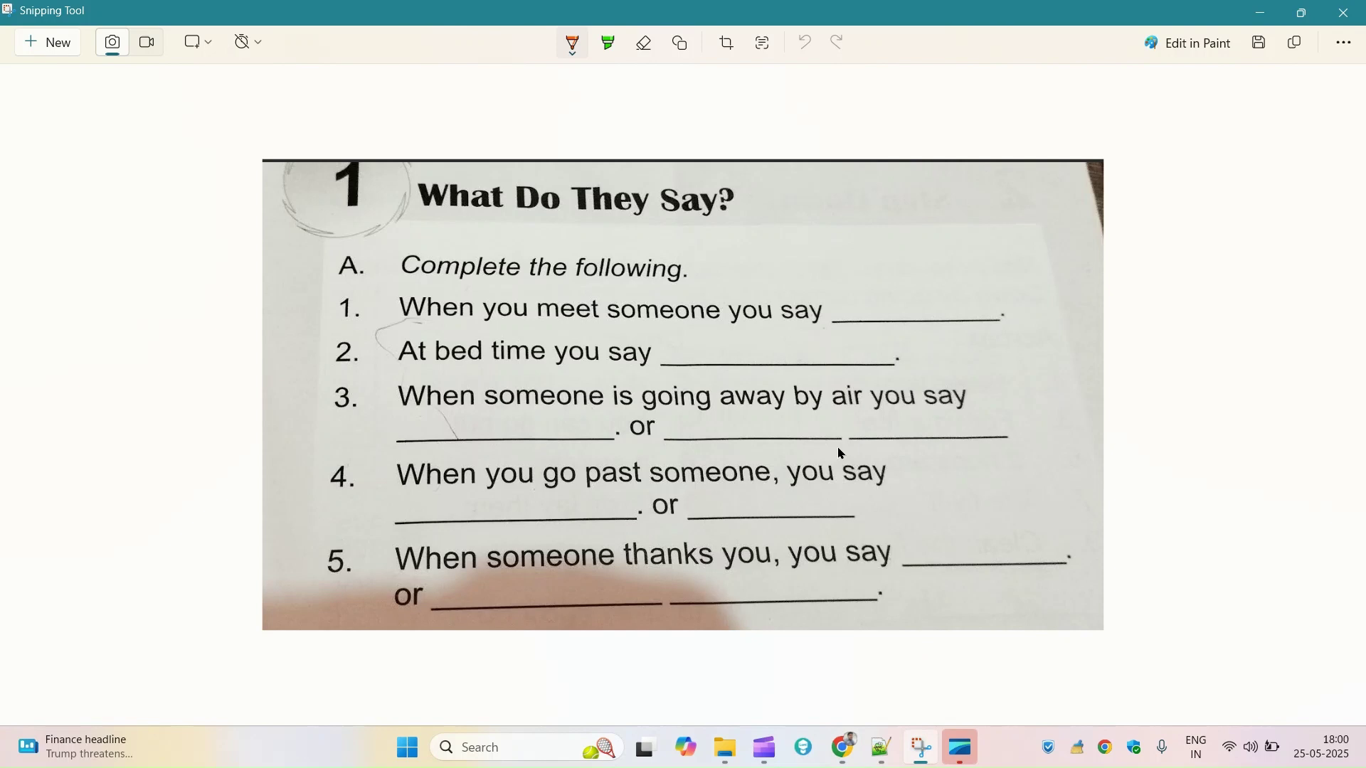
{"action": "left_click", "coordinate": [1303, 13]}
{"action": "left_click_drag", "start_coordinate": [718, 187], "coordinate": [1014, 77]}
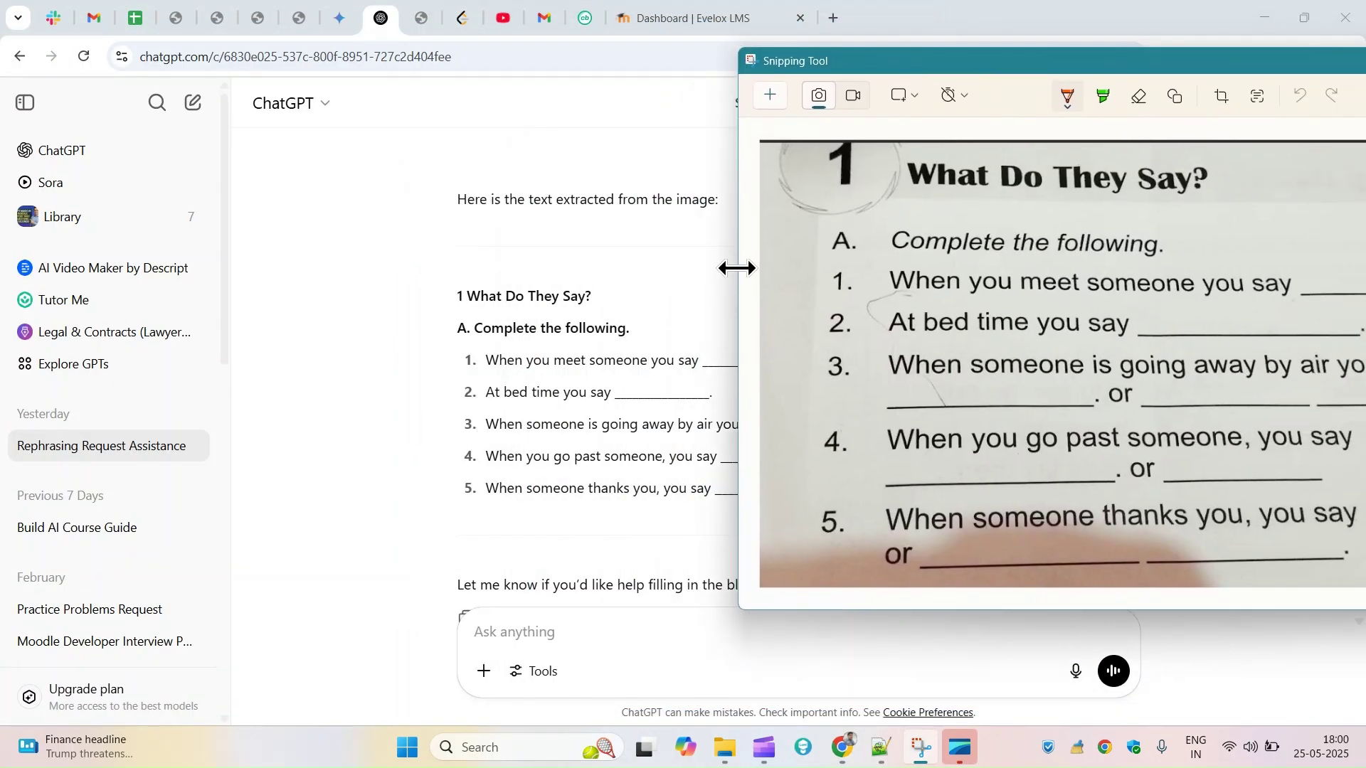
{"action": "left_click_drag", "start_coordinate": [736, 268], "coordinate": [936, 269]}
{"action": "left_click_drag", "start_coordinate": [1115, 76], "coordinate": [943, 109]}
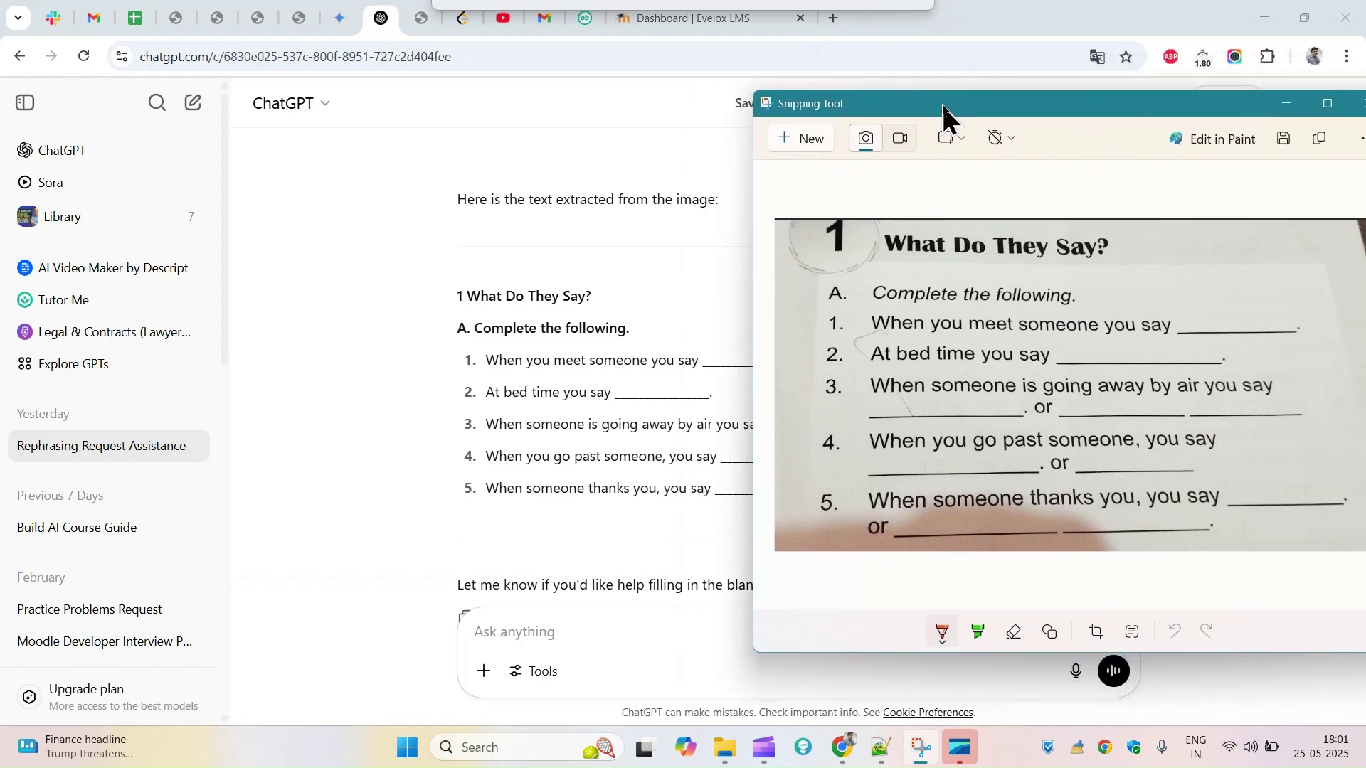
{"action": "left_click_drag", "start_coordinate": [943, 107], "coordinate": [1283, 72]}
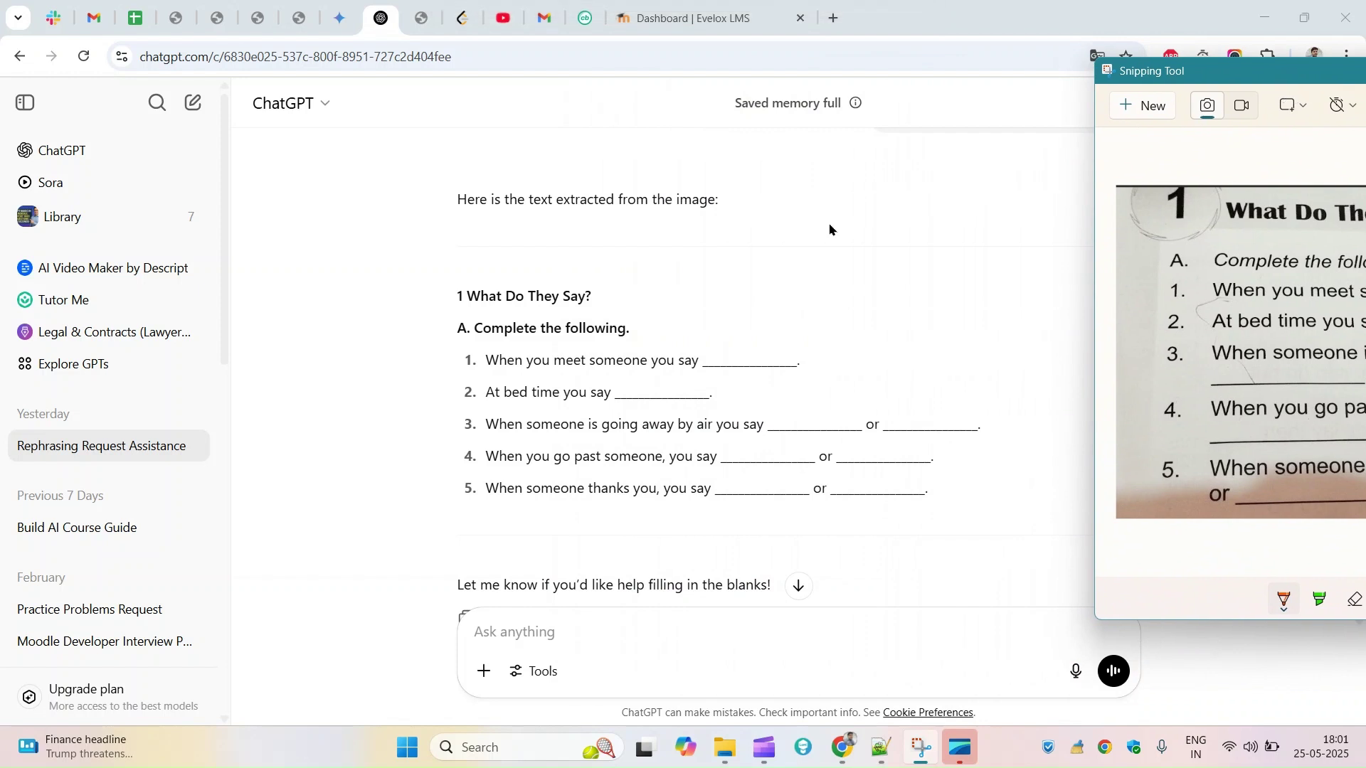
{"action": "left_click_drag", "start_coordinate": [1147, 80], "coordinate": [694, 170]}
Return to Evelox LMS and open the course and category management page from the site administration's course settings
{"action": "left_click", "coordinate": [695, 19]}
{"action": "left_click", "coordinate": [425, 113]}
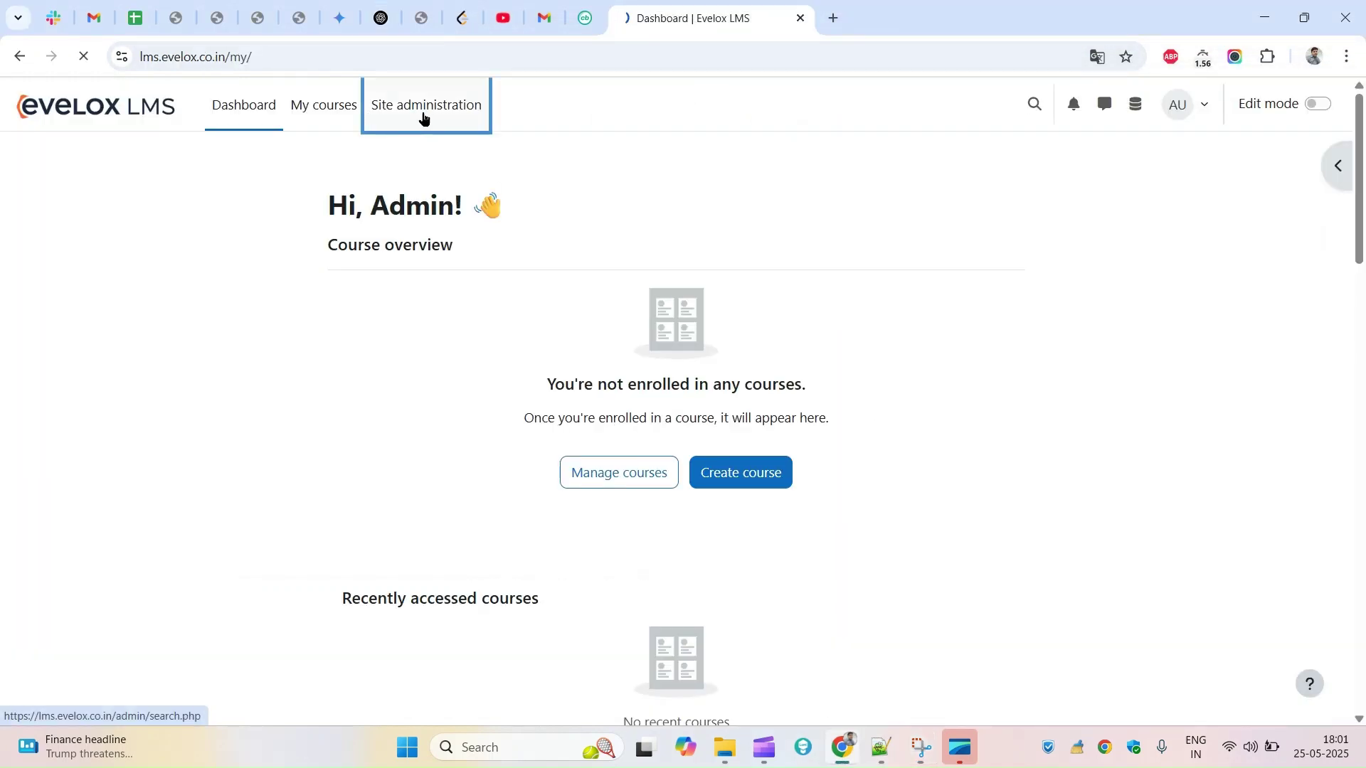
{"action": "left_click", "coordinate": [346, 113]}
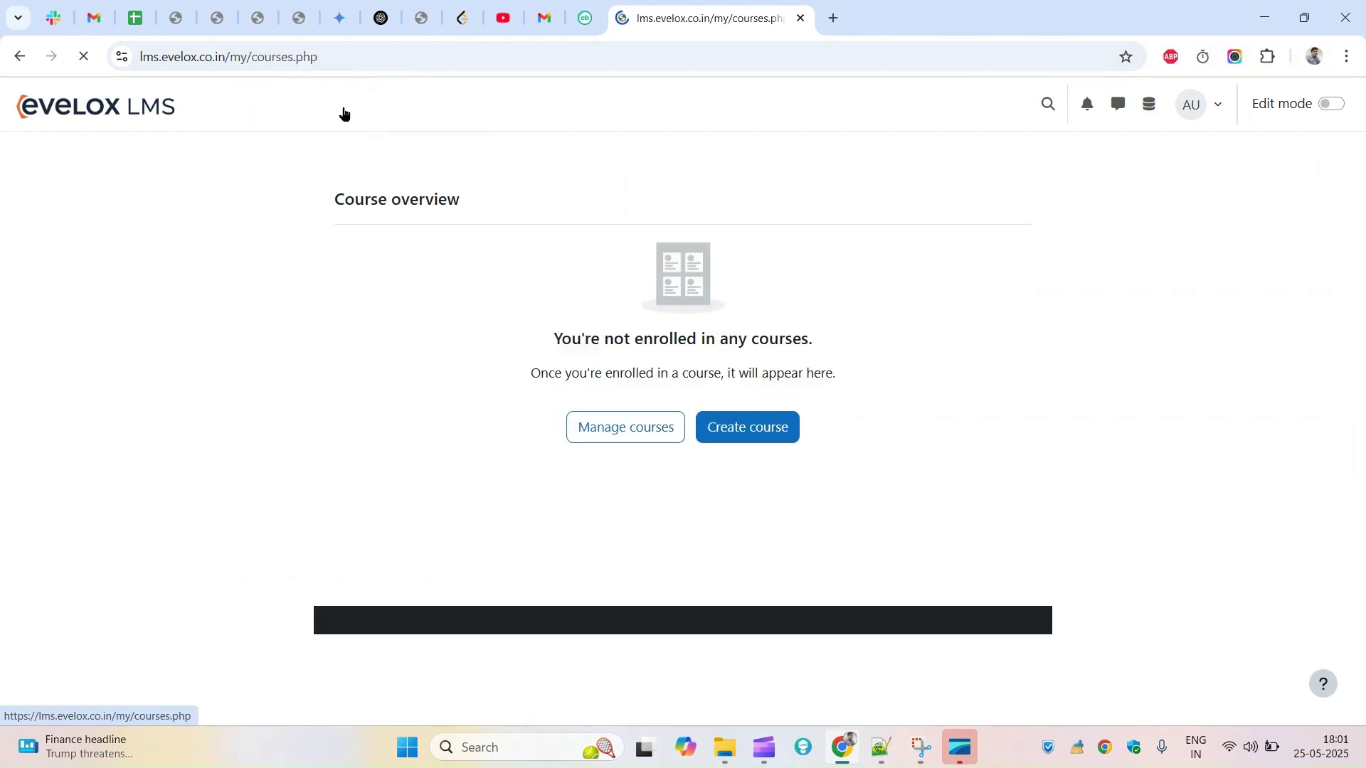
{"action": "left_click", "coordinate": [445, 126]}
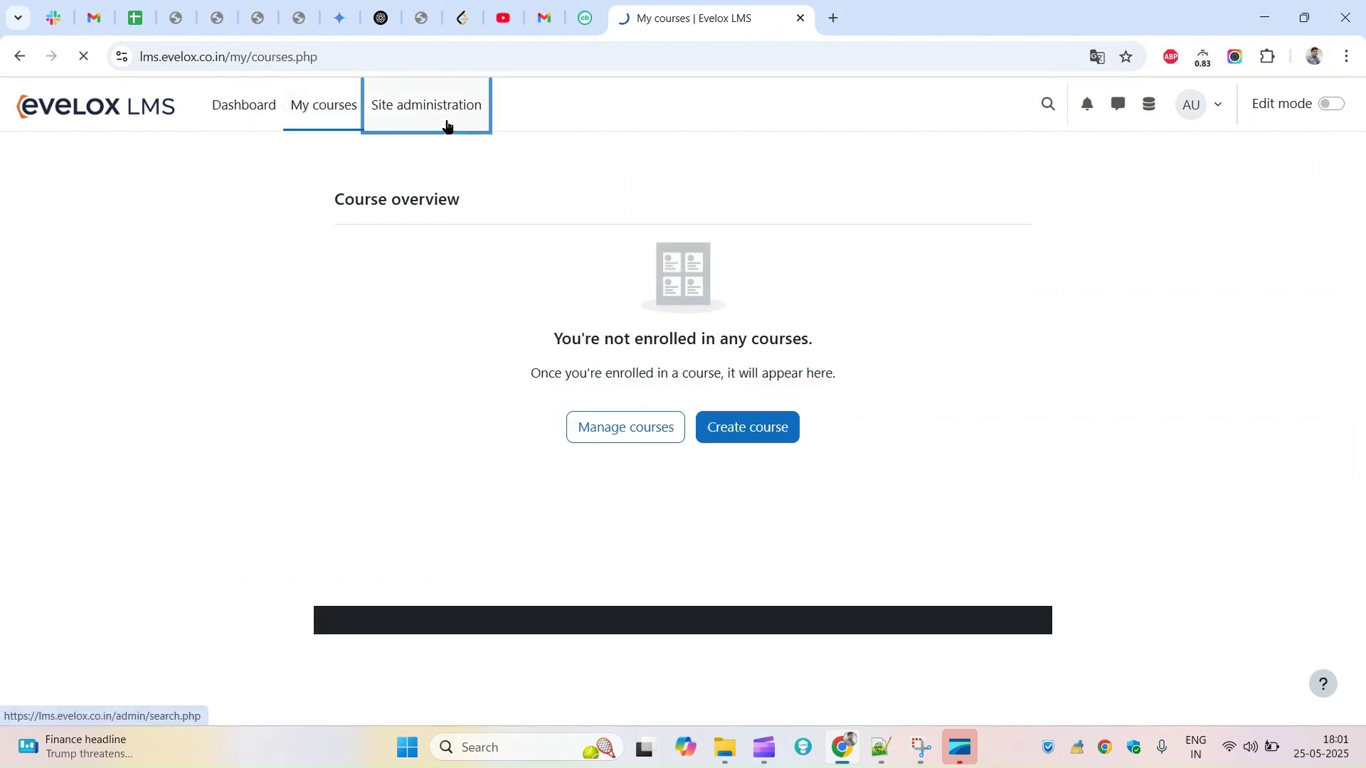
{"action": "left_click", "coordinate": [258, 256]}
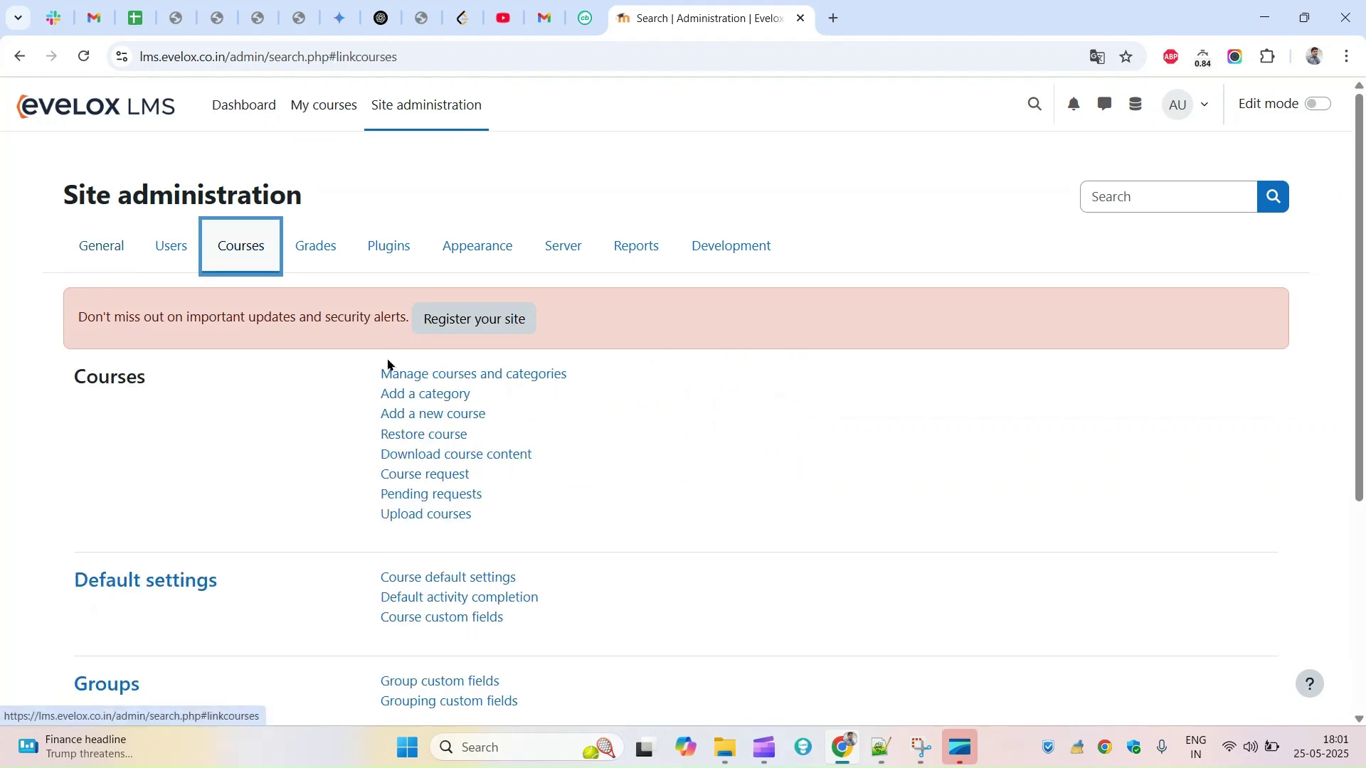
{"action": "left_click", "coordinate": [455, 377]}
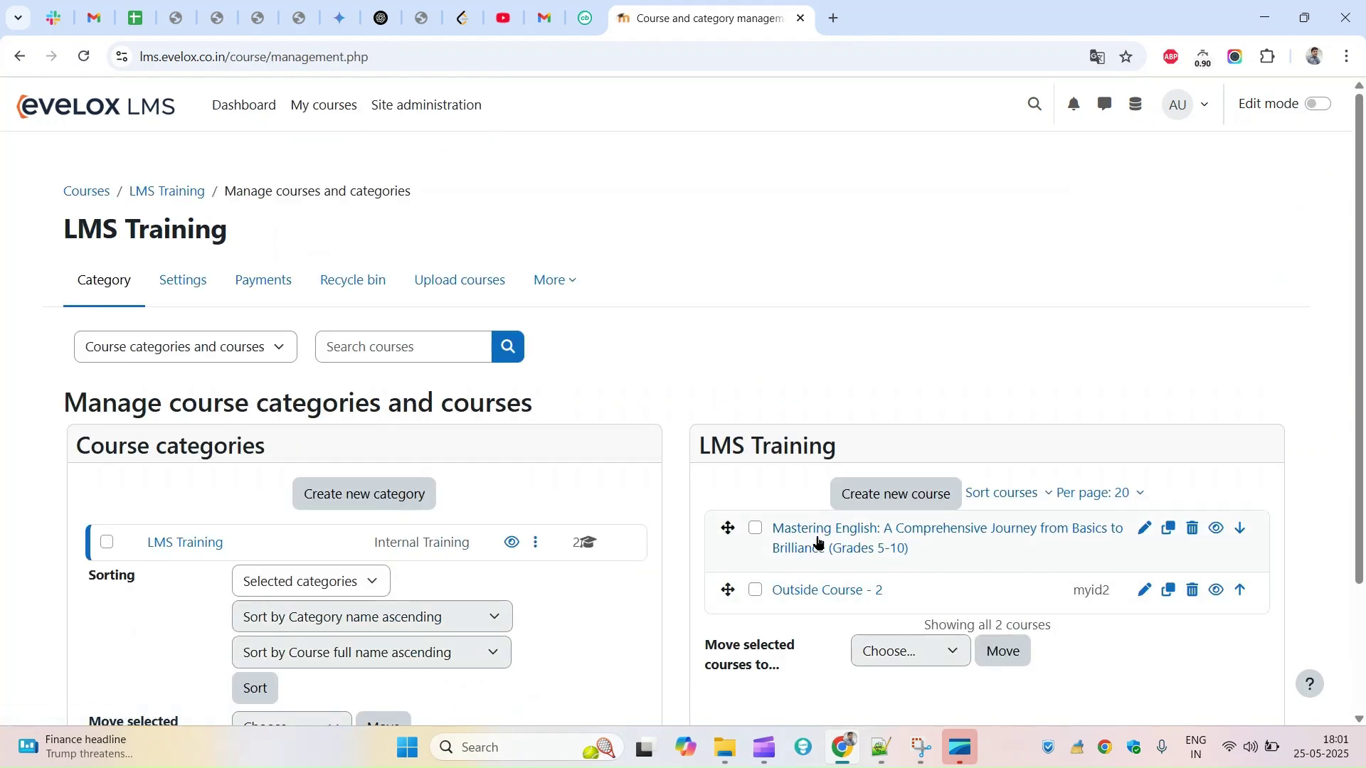
Open the course "Mastering English: A Comprehensive Journey from Basics to Brilliance (Grades 5-10)" for viewing
{"action": "left_click", "coordinate": [819, 542]}
{"action": "scroll", "coordinate": [666, 430], "scroll_direction": "down", "scroll_amount": 5}
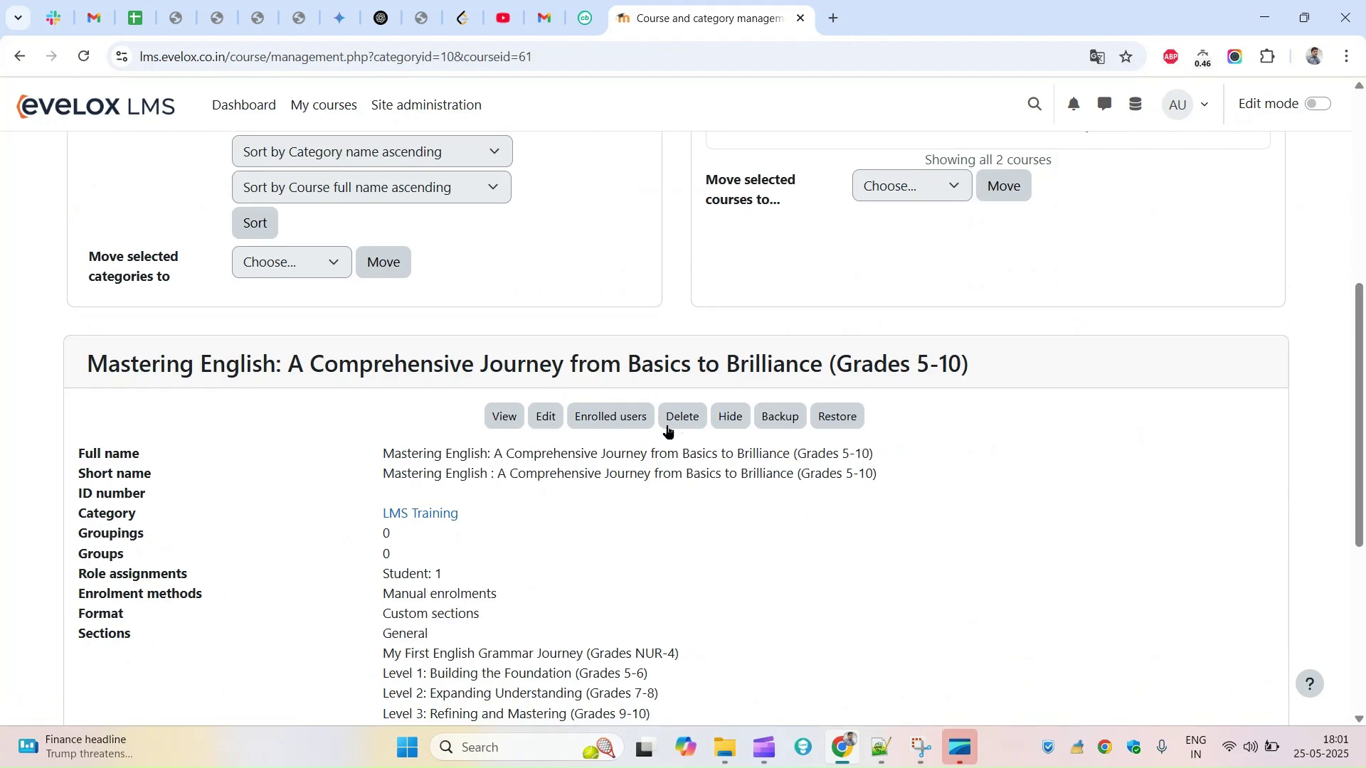
{"action": "left_click", "coordinate": [511, 416]}
Review the course sections and expand Test Yourself under My First English Grammar Journey (Grades NUR-4)
{"action": "scroll", "coordinate": [1360, 324], "scroll_direction": "down", "scroll_amount": 1}
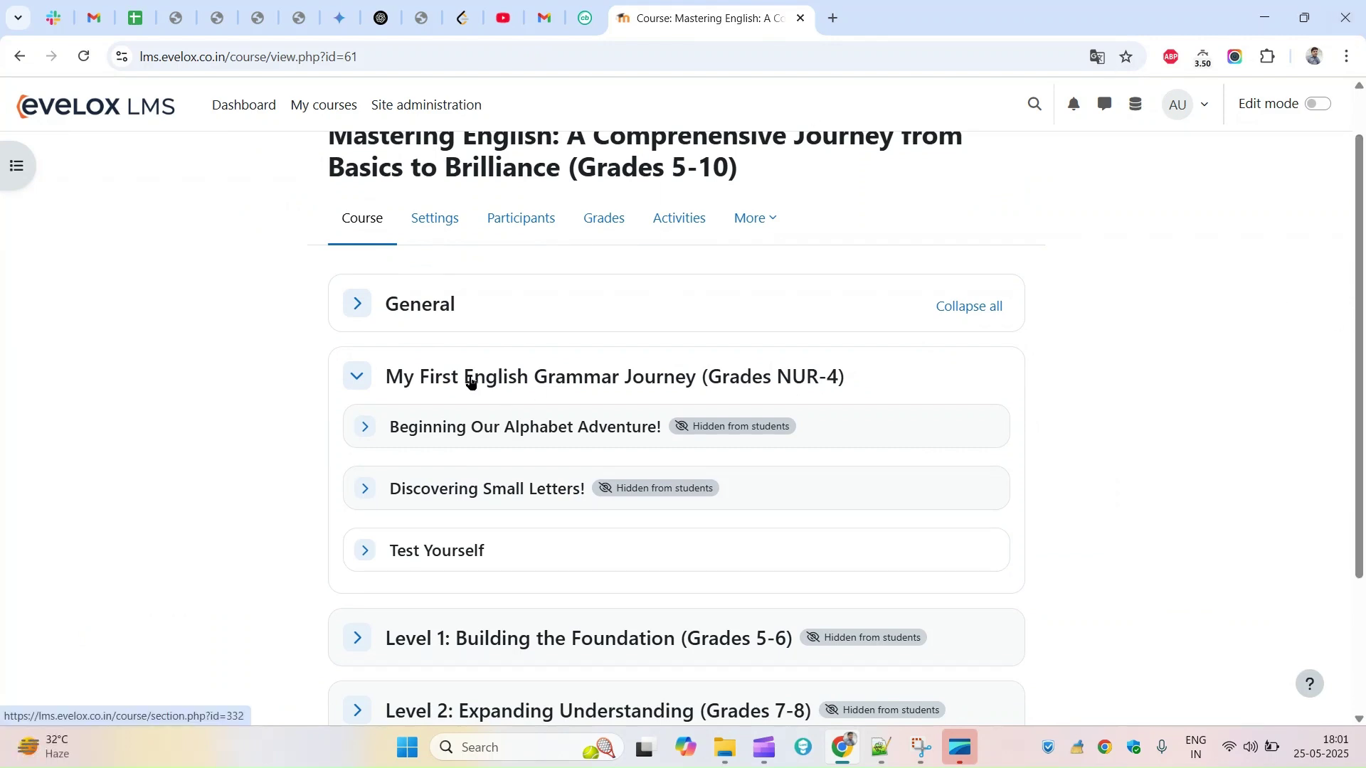
{"action": "left_click_drag", "start_coordinate": [1361, 327], "coordinate": [1358, 357]}
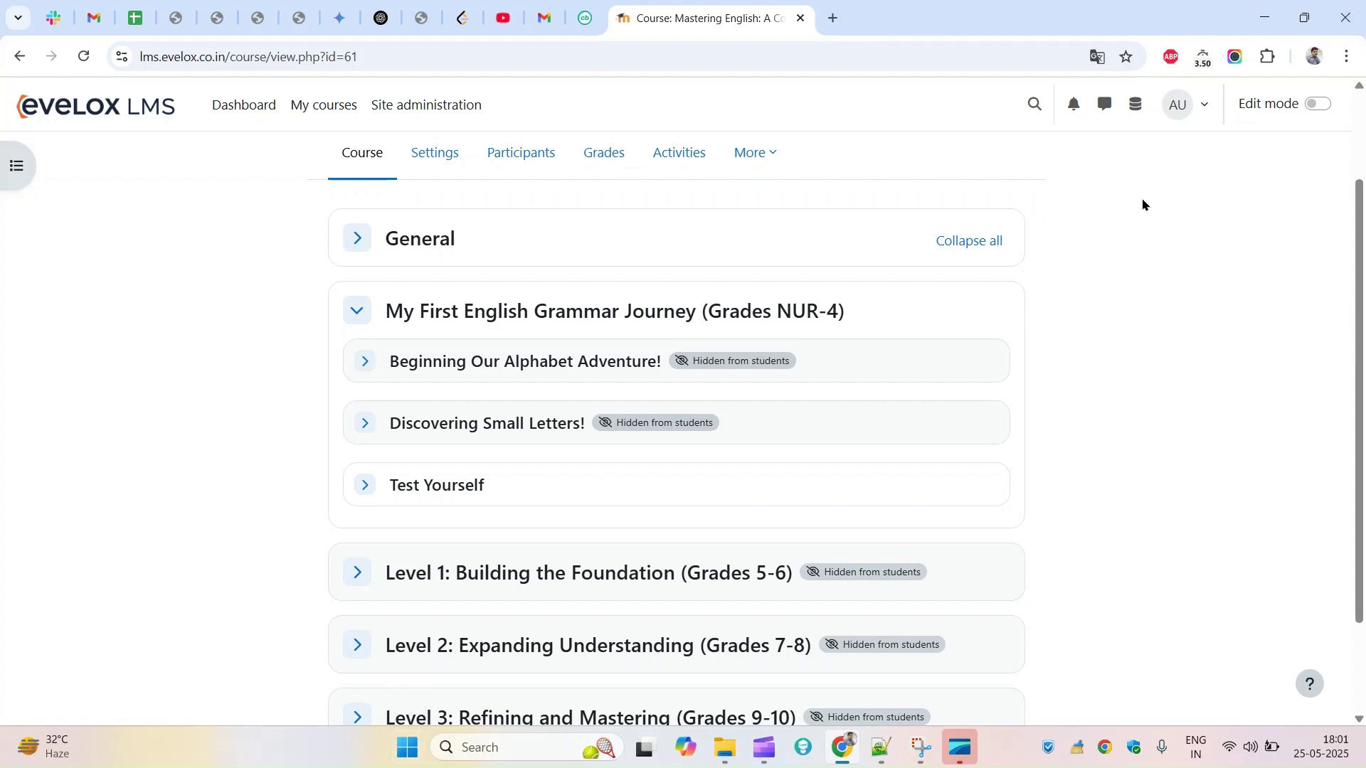
{"action": "scroll", "coordinate": [1060, 204], "scroll_direction": "down", "scroll_amount": 1}
{"action": "scroll", "coordinate": [1060, 204], "scroll_direction": "up", "scroll_amount": 1}
{"action": "scroll", "coordinate": [797, 296], "scroll_direction": "up", "scroll_amount": 2}
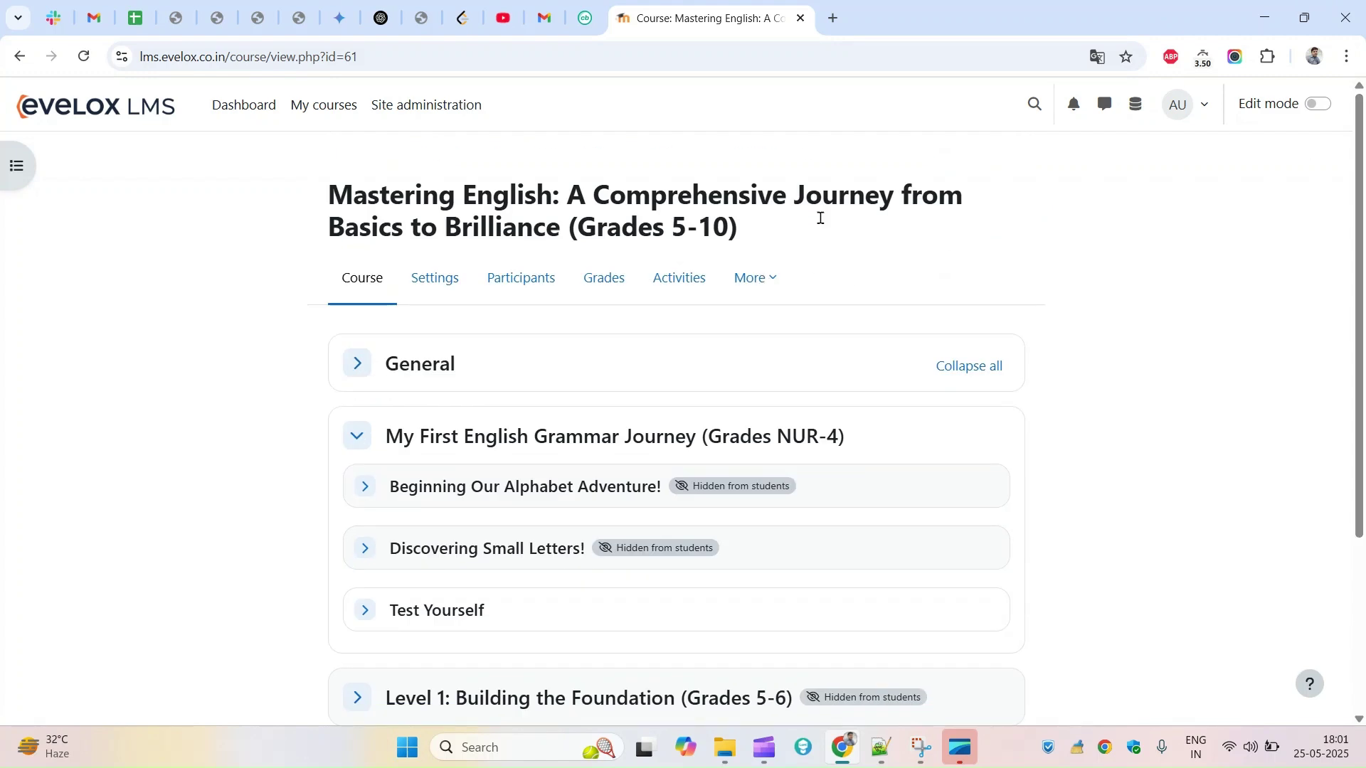
{"action": "scroll", "coordinate": [1335, 442], "scroll_direction": "down", "scroll_amount": 3}
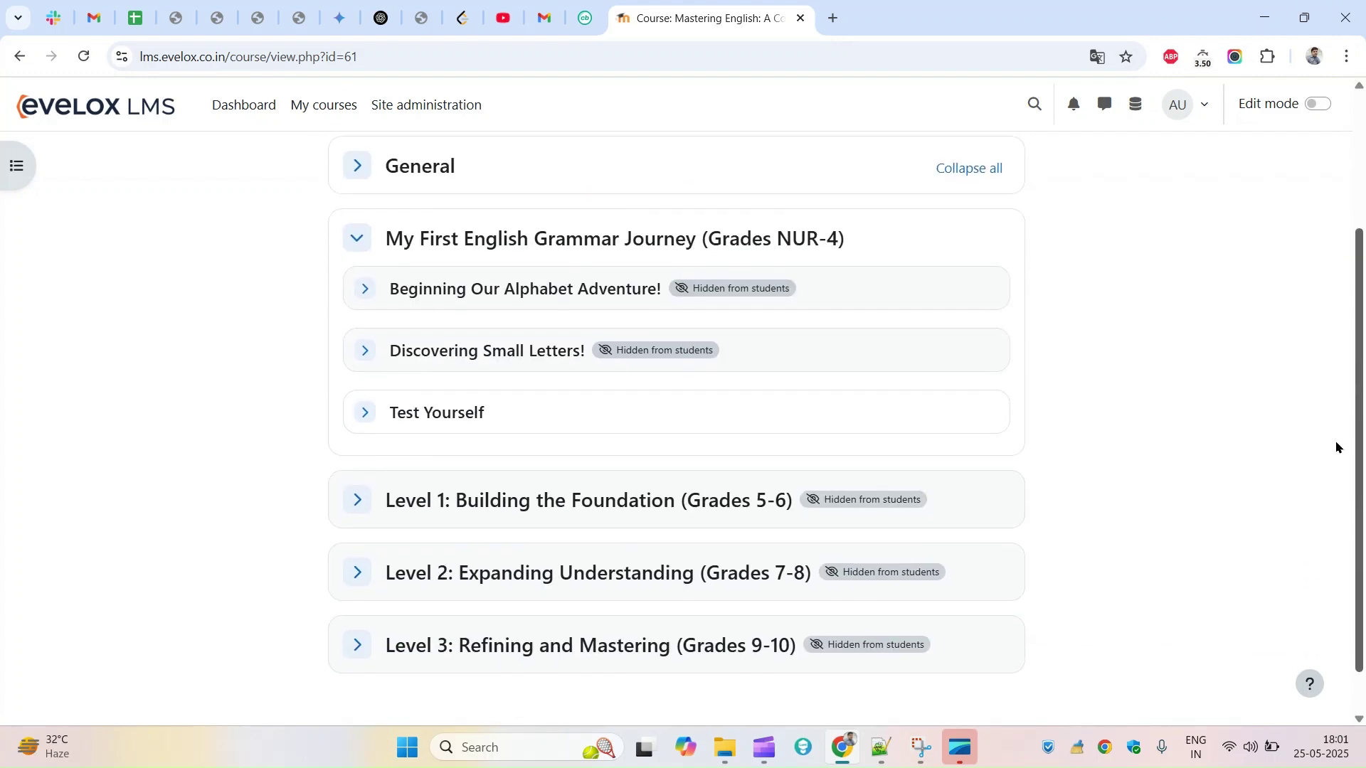
{"action": "scroll", "coordinate": [1362, 389], "scroll_direction": "up", "scroll_amount": 1}
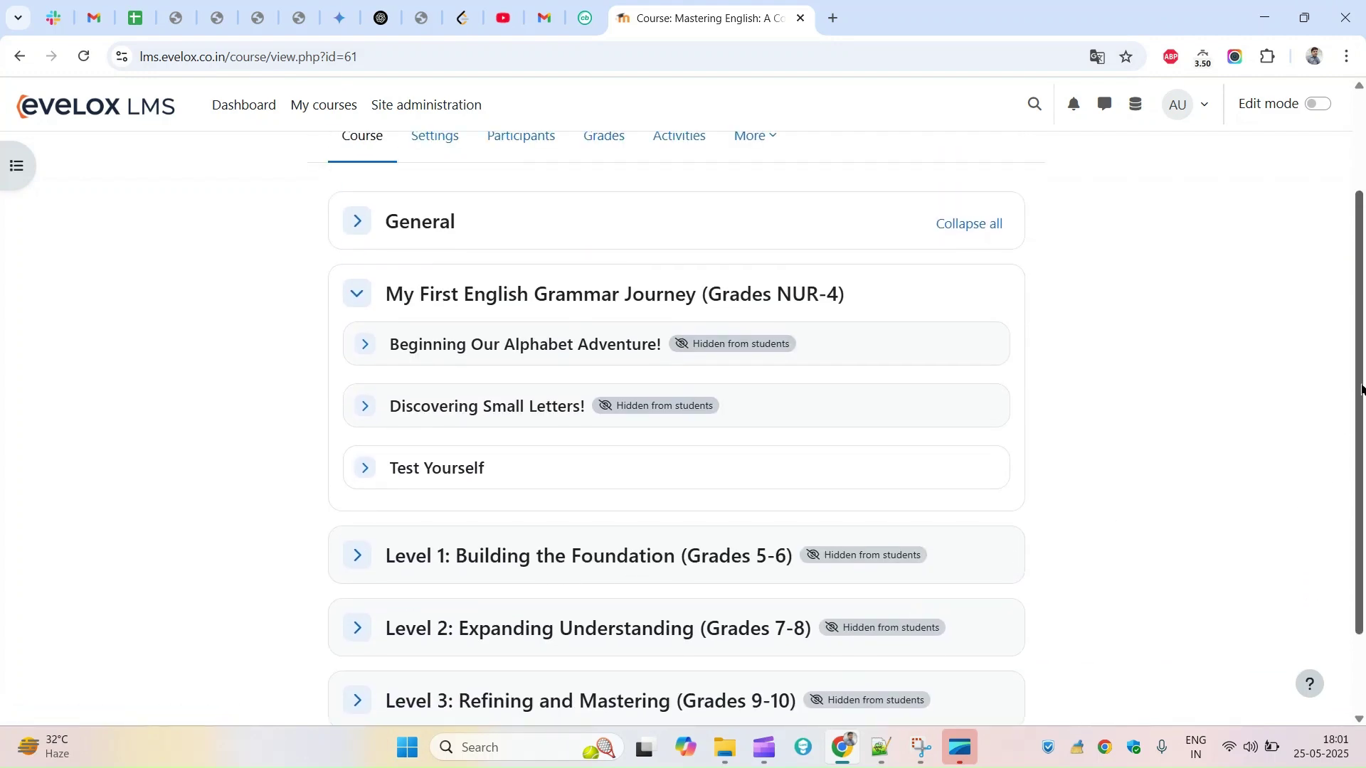
{"action": "left_click", "coordinate": [365, 469]}
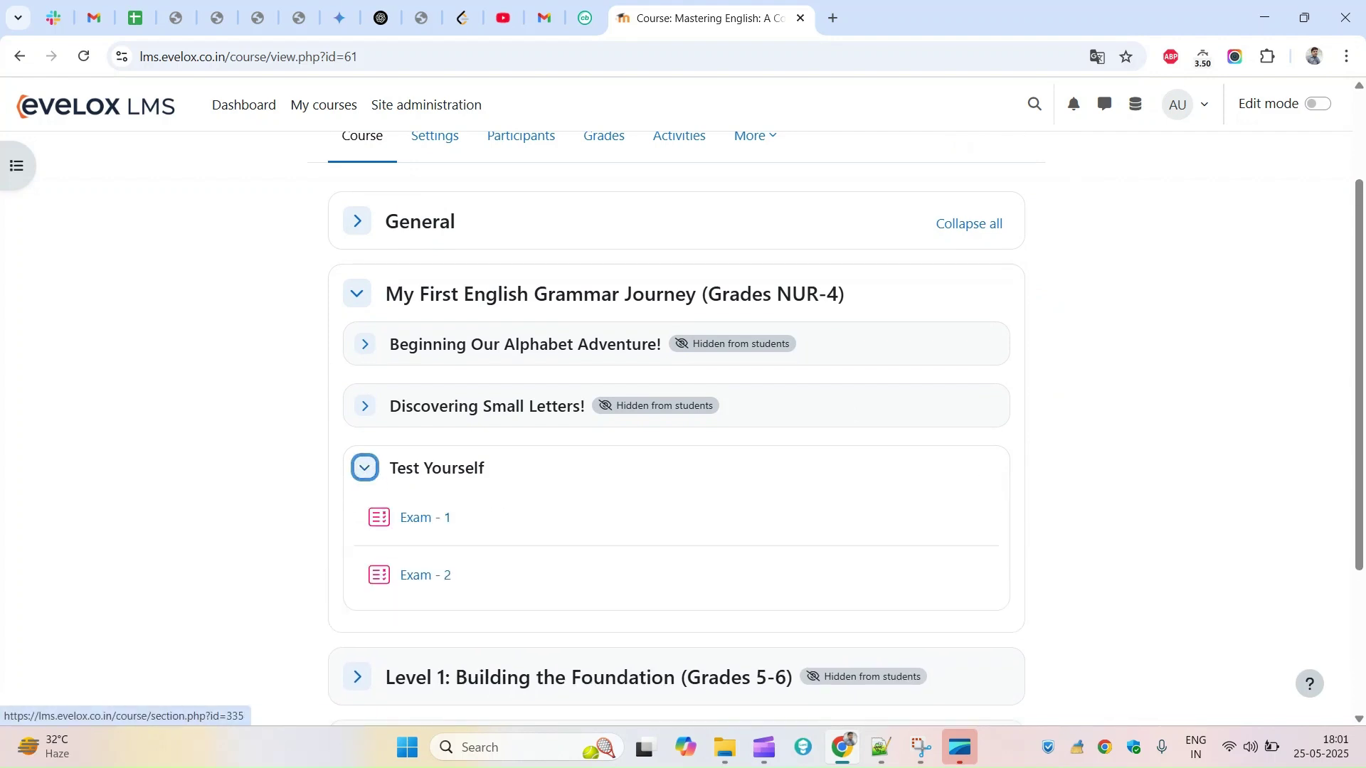
Turn on edit mode and add a new Quiz activity to the Test Yourself section
{"action": "left_click", "coordinate": [1318, 103]}
{"action": "scroll", "coordinate": [1323, 367], "scroll_direction": "down", "scroll_amount": 3}
{"action": "scroll", "coordinate": [1173, 398], "scroll_direction": "down", "scroll_amount": 2}
{"action": "left_click", "coordinate": [665, 458]}
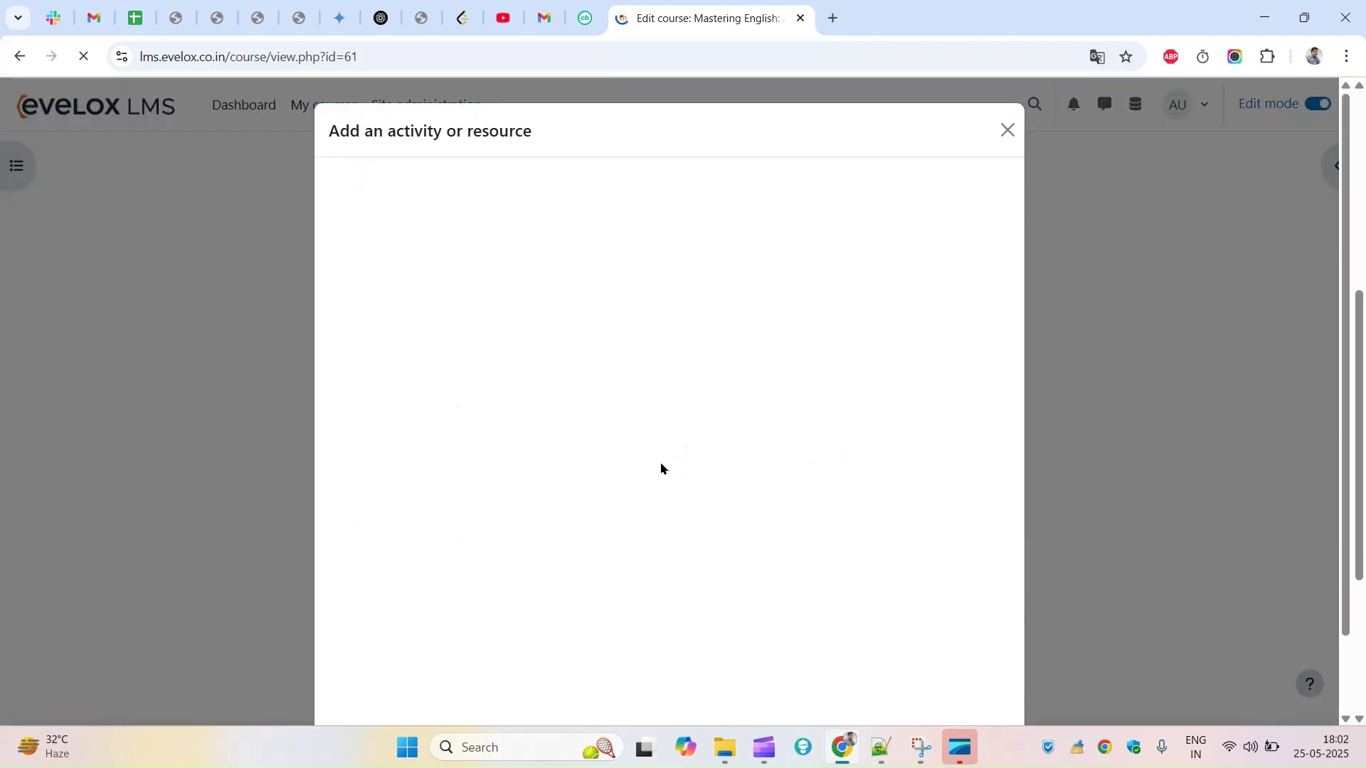
{"action": "left_click", "coordinate": [497, 186]}
{"action": "left_click", "coordinate": [388, 402]}
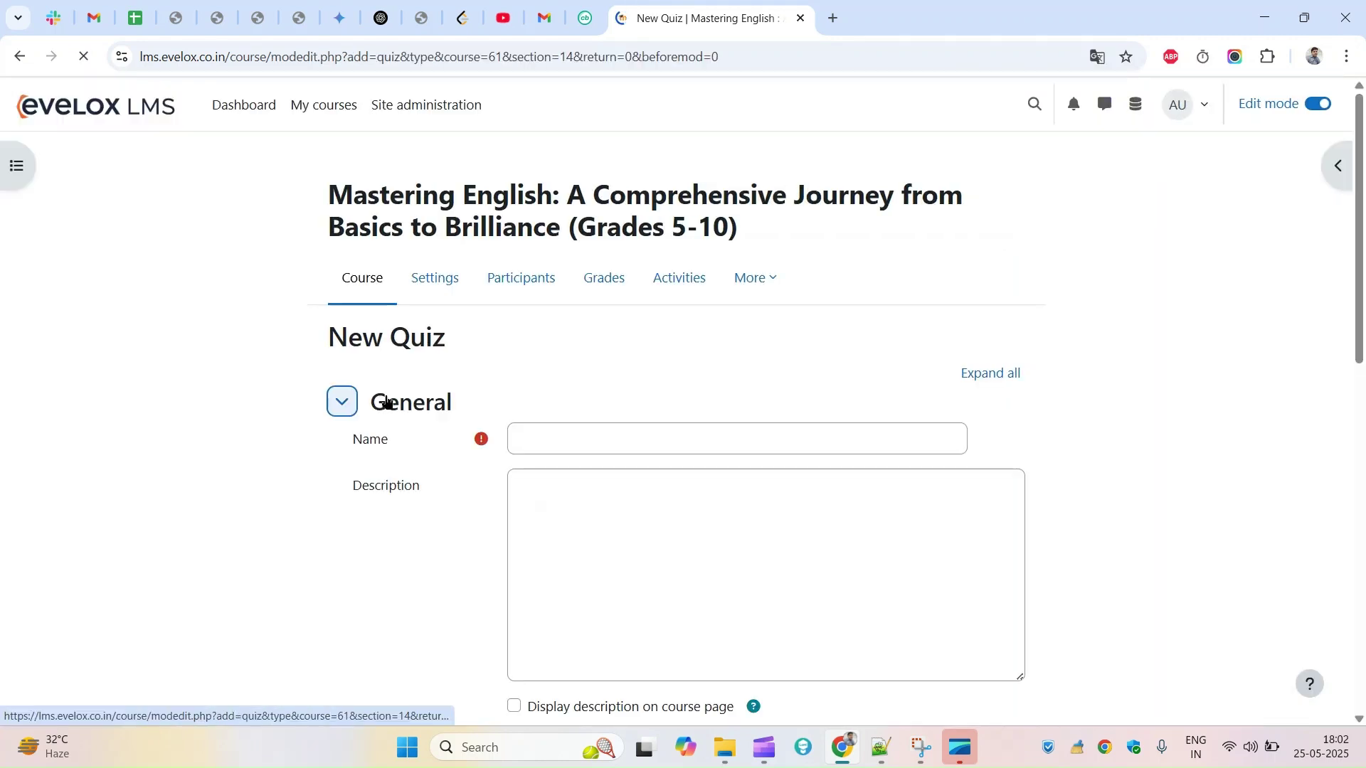
Enter "Exam - 3" as the quiz's name and description, and save it with a return to the course
{"action": "left_click", "coordinate": [662, 449]}
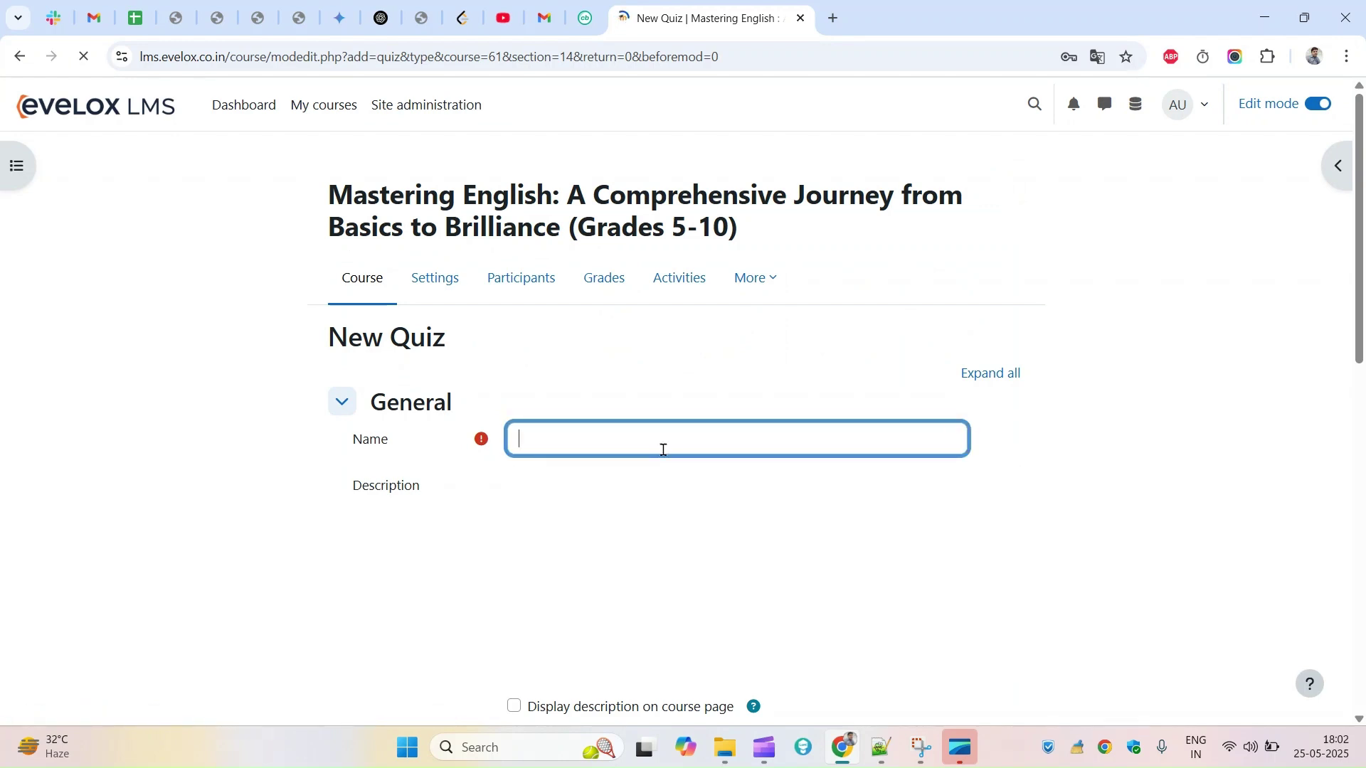
{"action": "type", "text": "S"}
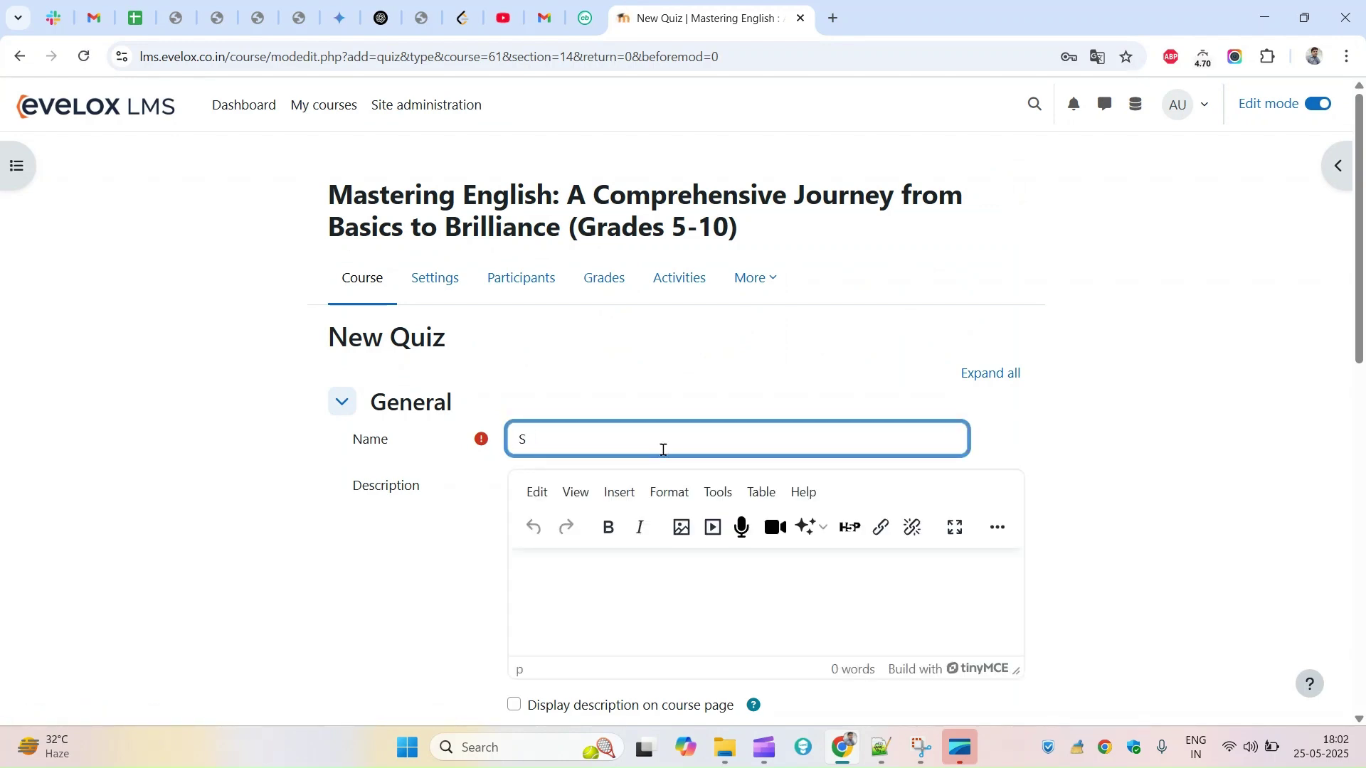
{"action": "type", "text": "aam - 3"}
{"action": "key", "text": "ctrl+a"}
{"action": "key", "text": "ctrl+c"}
{"action": "left_click", "coordinate": [637, 569]}
{"action": "key", "text": "ctrl+v"}
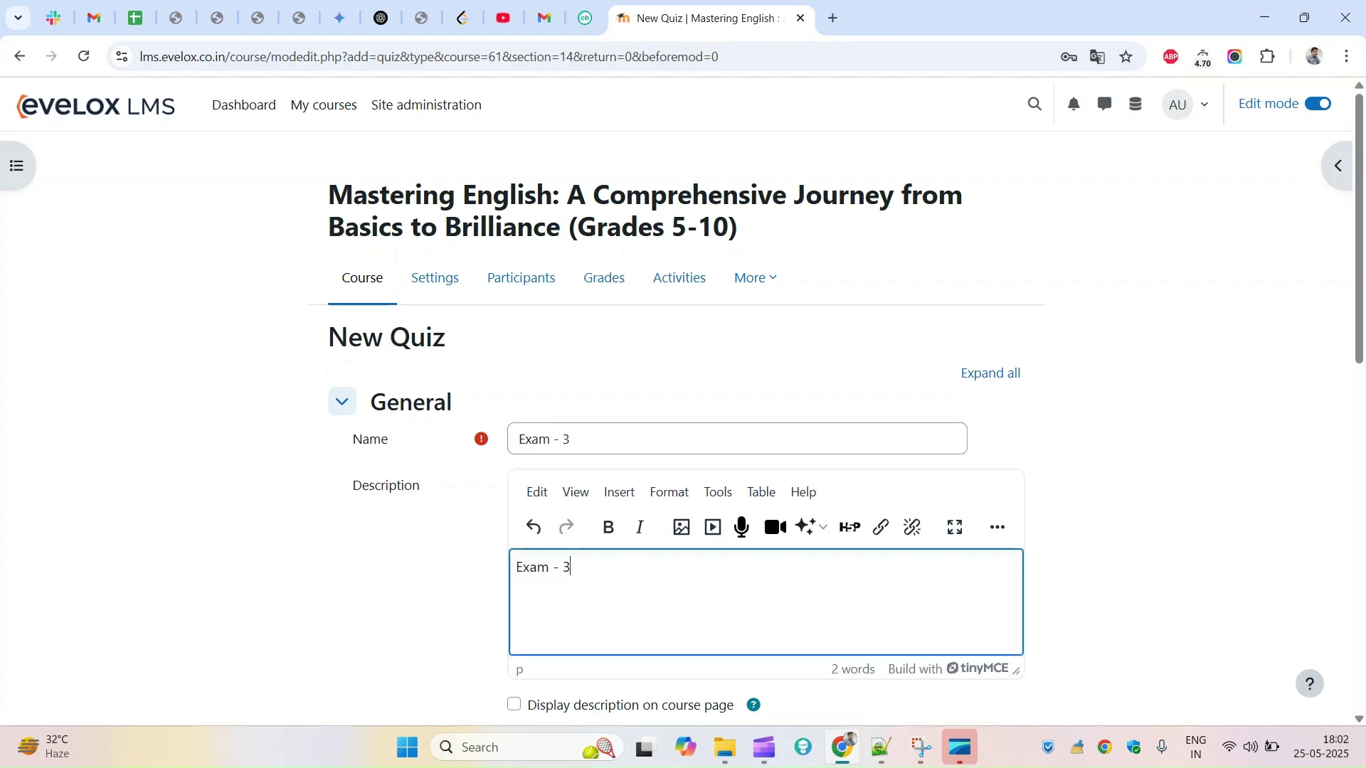
{"action": "scroll", "coordinate": [1316, 600], "scroll_direction": "down", "scroll_amount": 15}
{"action": "scroll", "coordinate": [1067, 591], "scroll_direction": "down", "scroll_amount": 3}
{"action": "left_click", "coordinate": [648, 587]}
Open the Exam - 3 quiz in the Test Yourself section
{"action": "scroll", "coordinate": [1351, 405], "scroll_direction": "down", "scroll_amount": 3}
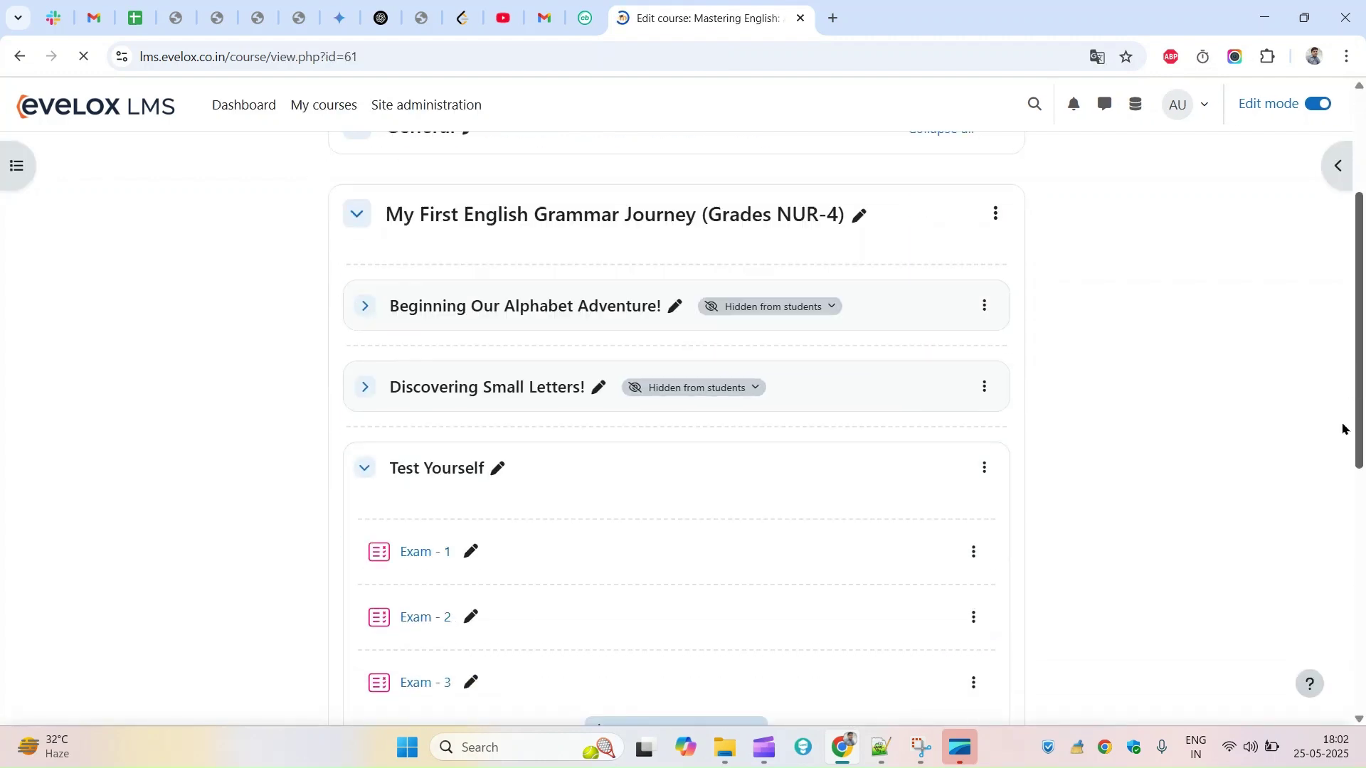
{"action": "scroll", "coordinate": [1351, 405], "scroll_direction": "down", "scroll_amount": 3}
{"action": "left_click", "coordinate": [417, 494]}
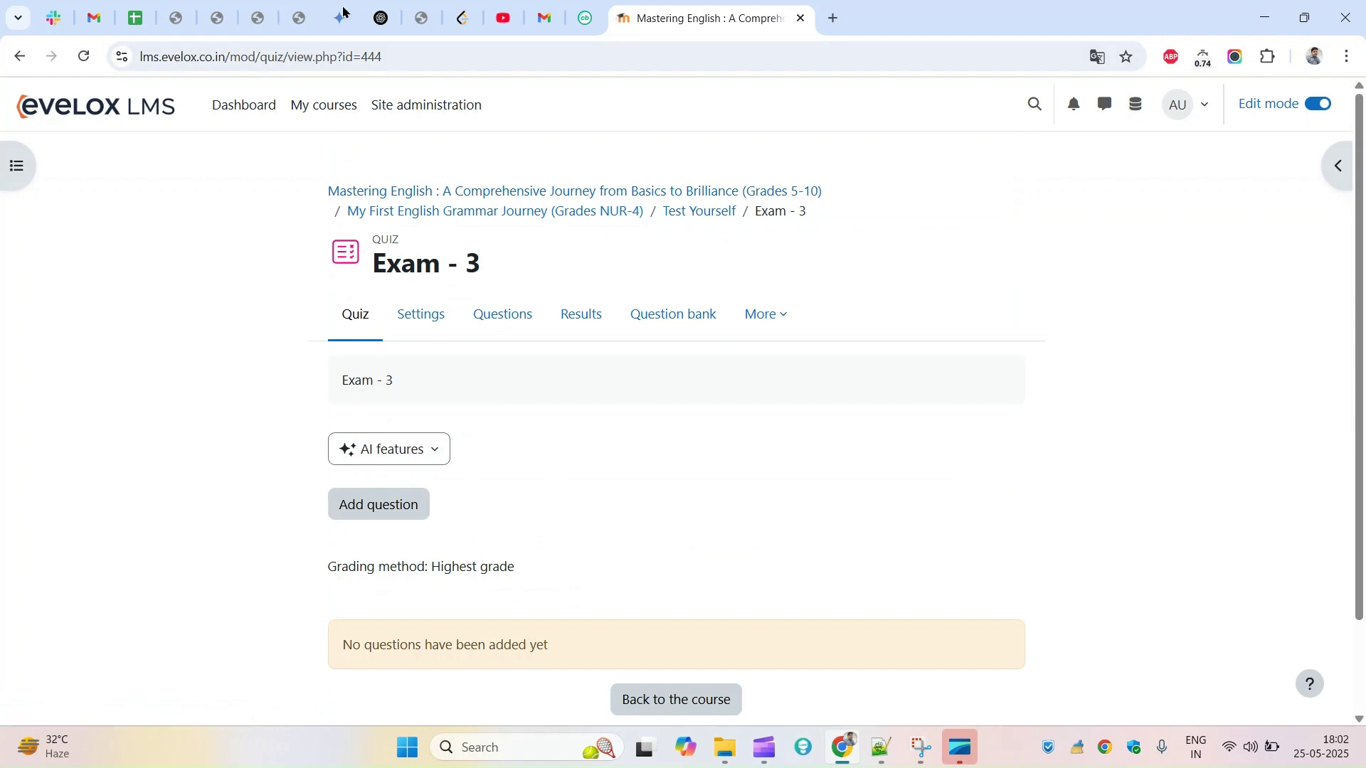
Switch back to ChatGPT and review the extracted fill-in-the-blank questions by highlighting them
{"action": "left_click", "coordinate": [381, 18]}
{"action": "left_click_drag", "start_coordinate": [950, 494], "coordinate": [466, 298]}
{"action": "left_click", "coordinate": [507, 317]}
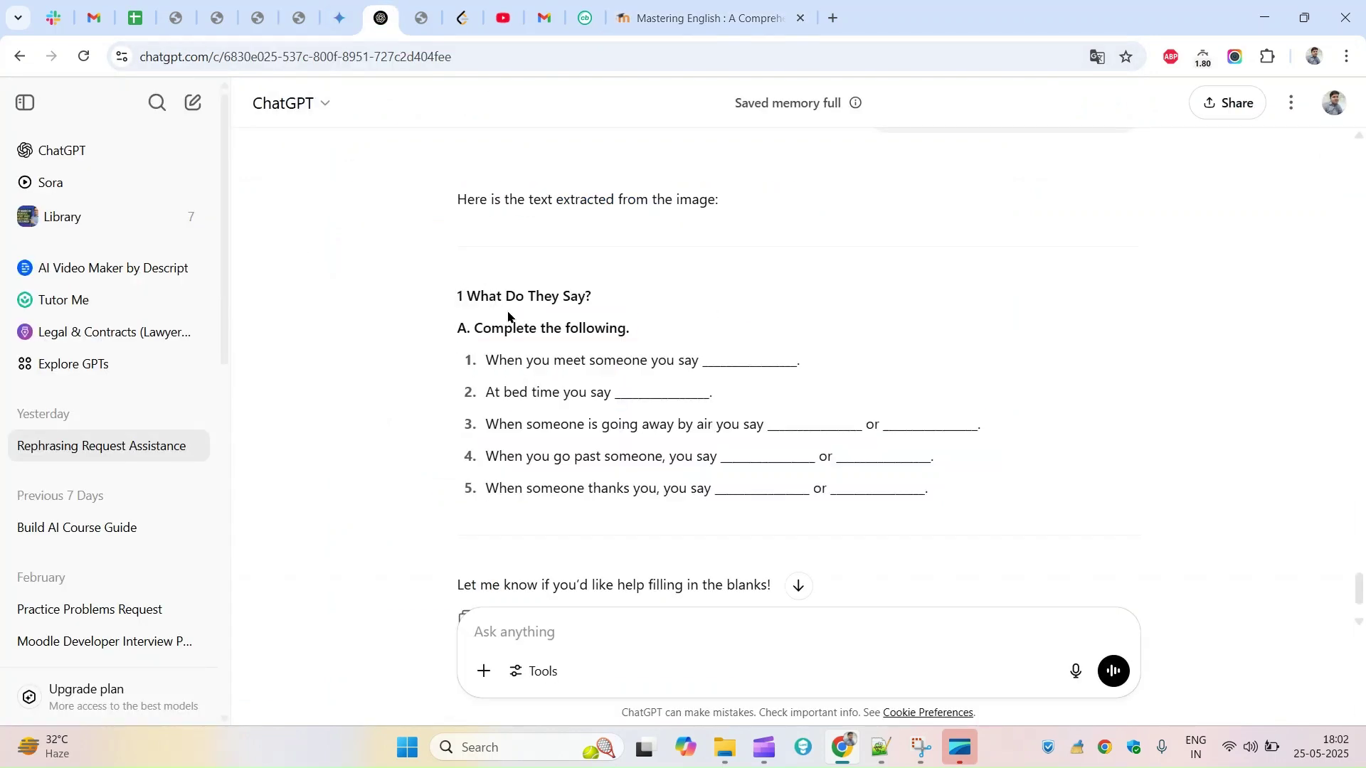
{"action": "triple_click", "coordinate": [510, 326]}
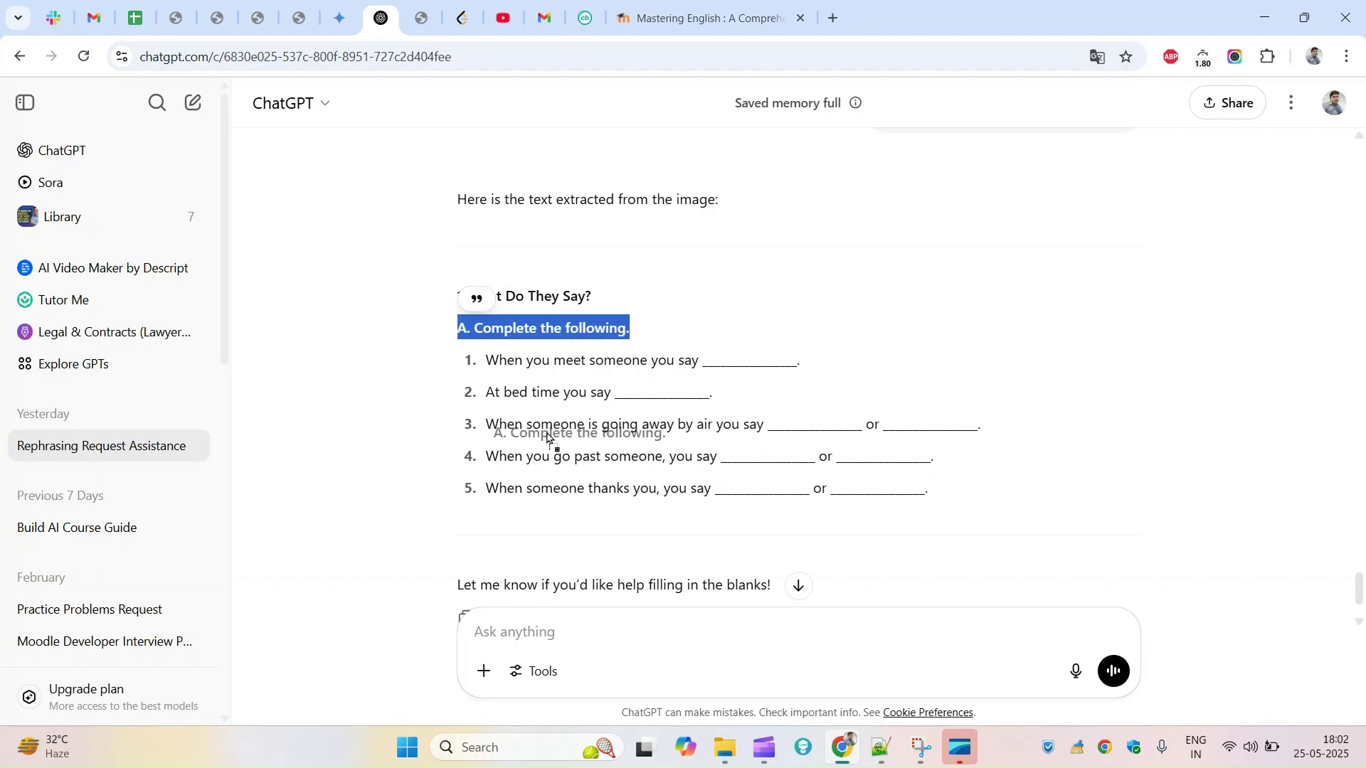
{"action": "left_click_drag", "start_coordinate": [946, 491], "coordinate": [496, 362]}
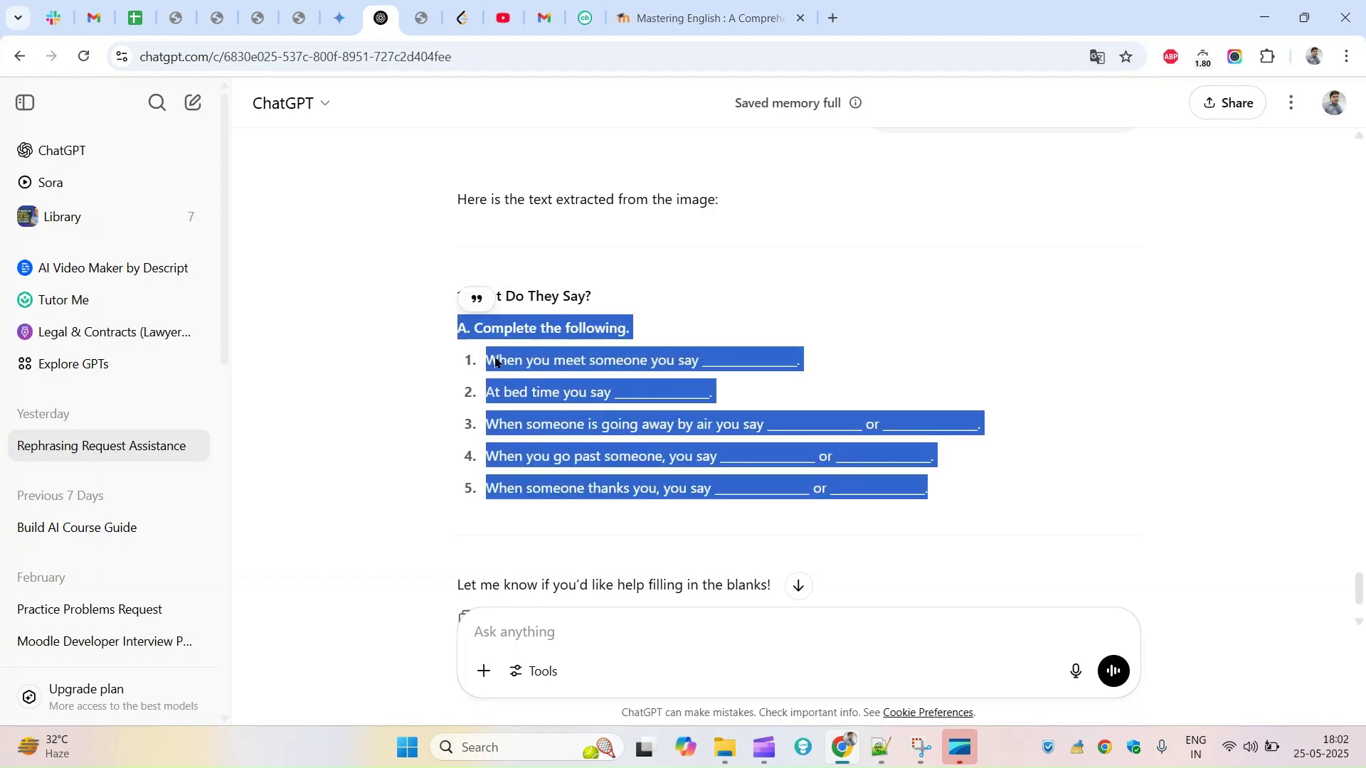
Ask ChatGPT: "Give me questions and answers in GIFT Format so that I can import to to the Moodle lms in question bank."
{"action": "left_click", "coordinate": [531, 629]}
{"action": "type", "text": "Give me questti"}
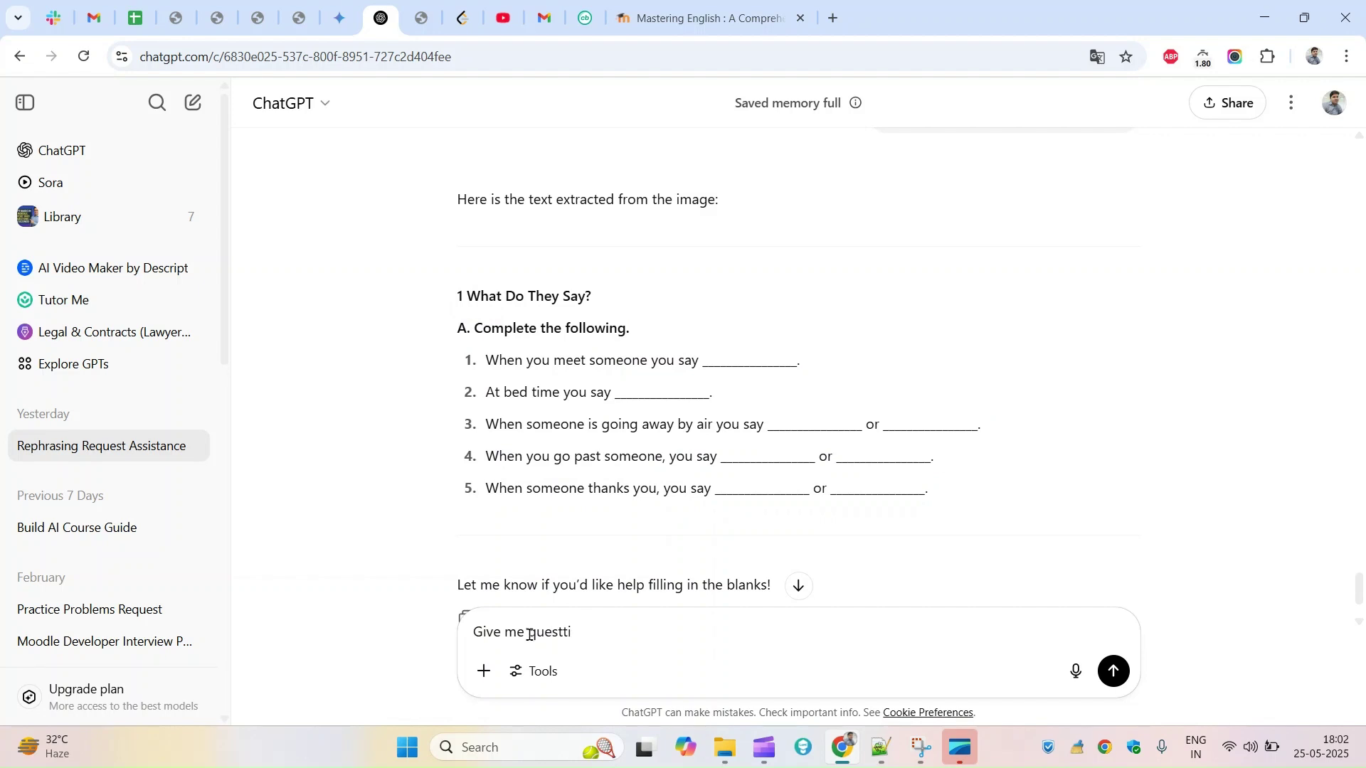
{"action": "type", "text": "onsand s"}
{"action": "type", "text": "nswers so that I can impotr"}
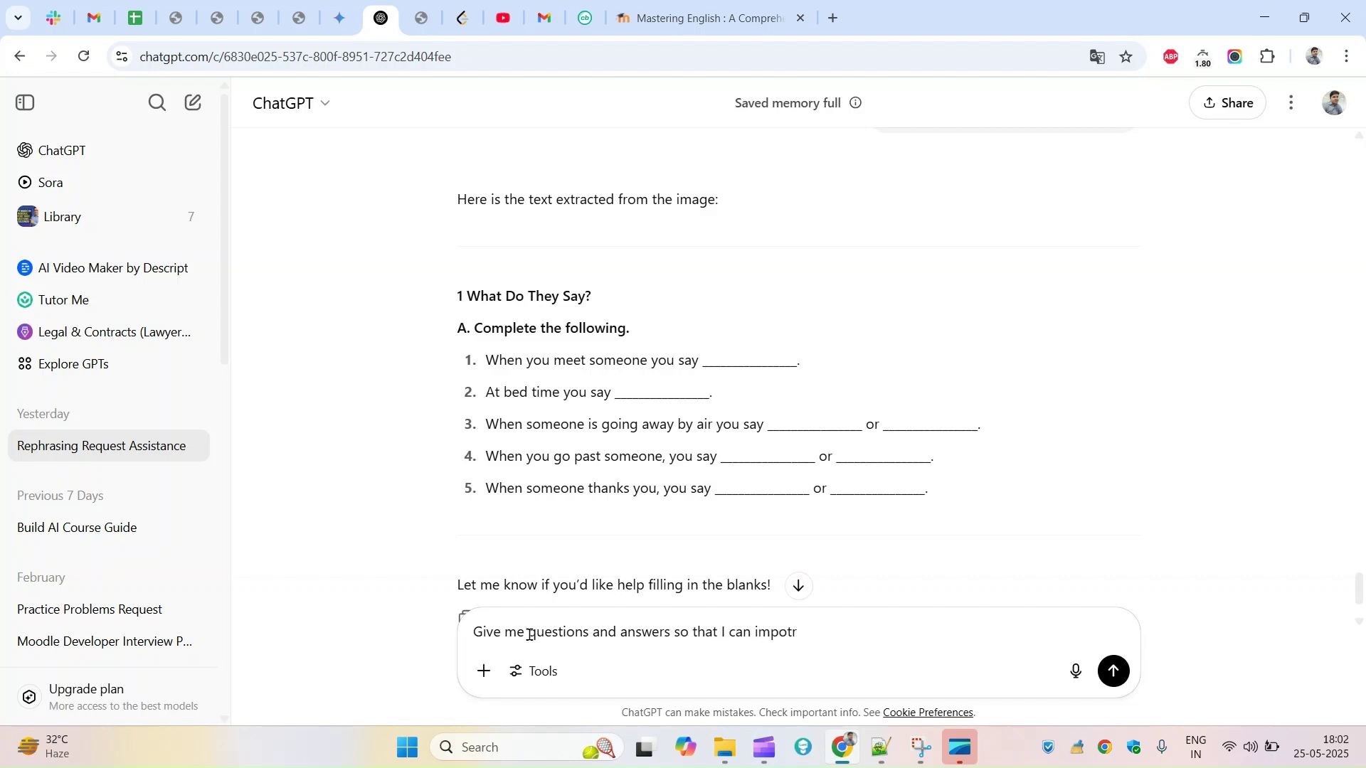
{"action": "type", "text": "t  the Moodle lms"}
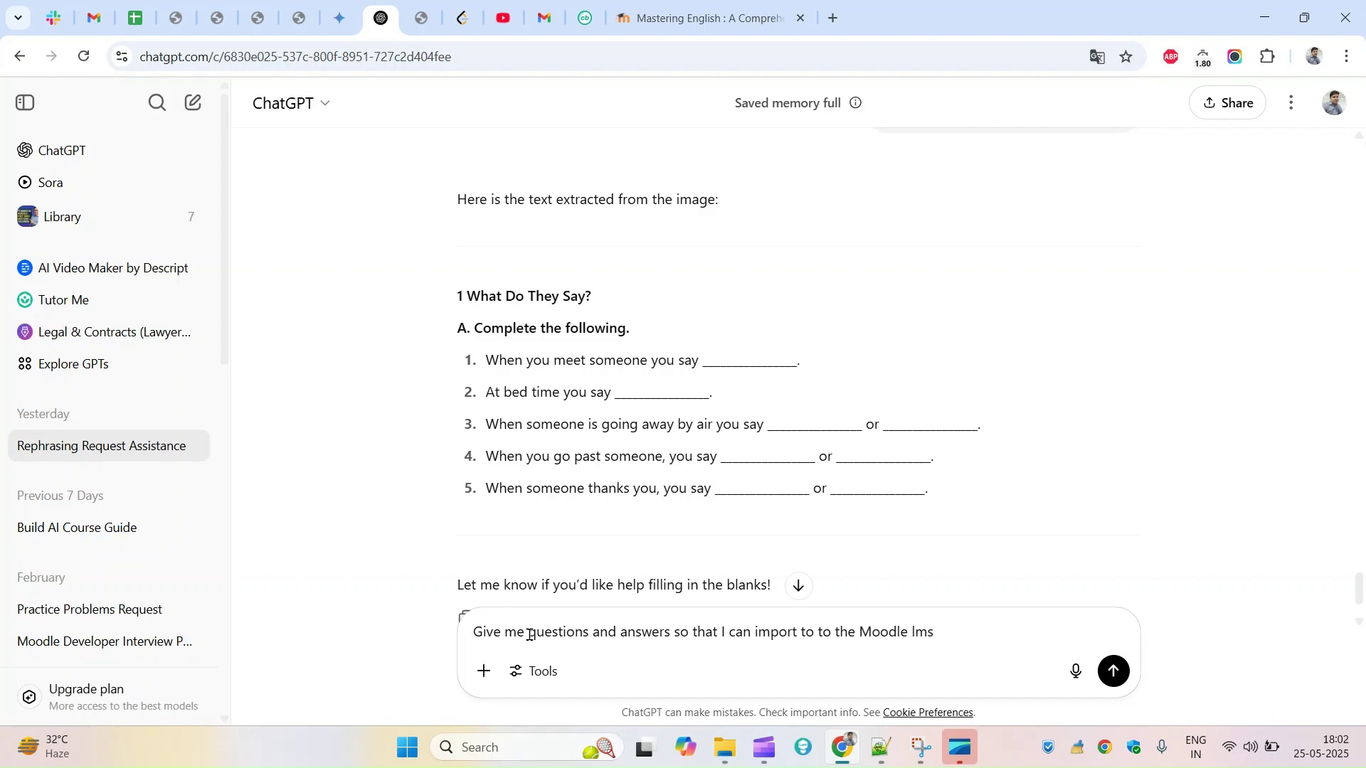
{"action": "type", "text": " in questu"}
{"action": "left_click", "coordinate": [671, 629]}
{"action": "type", "text": "in"}
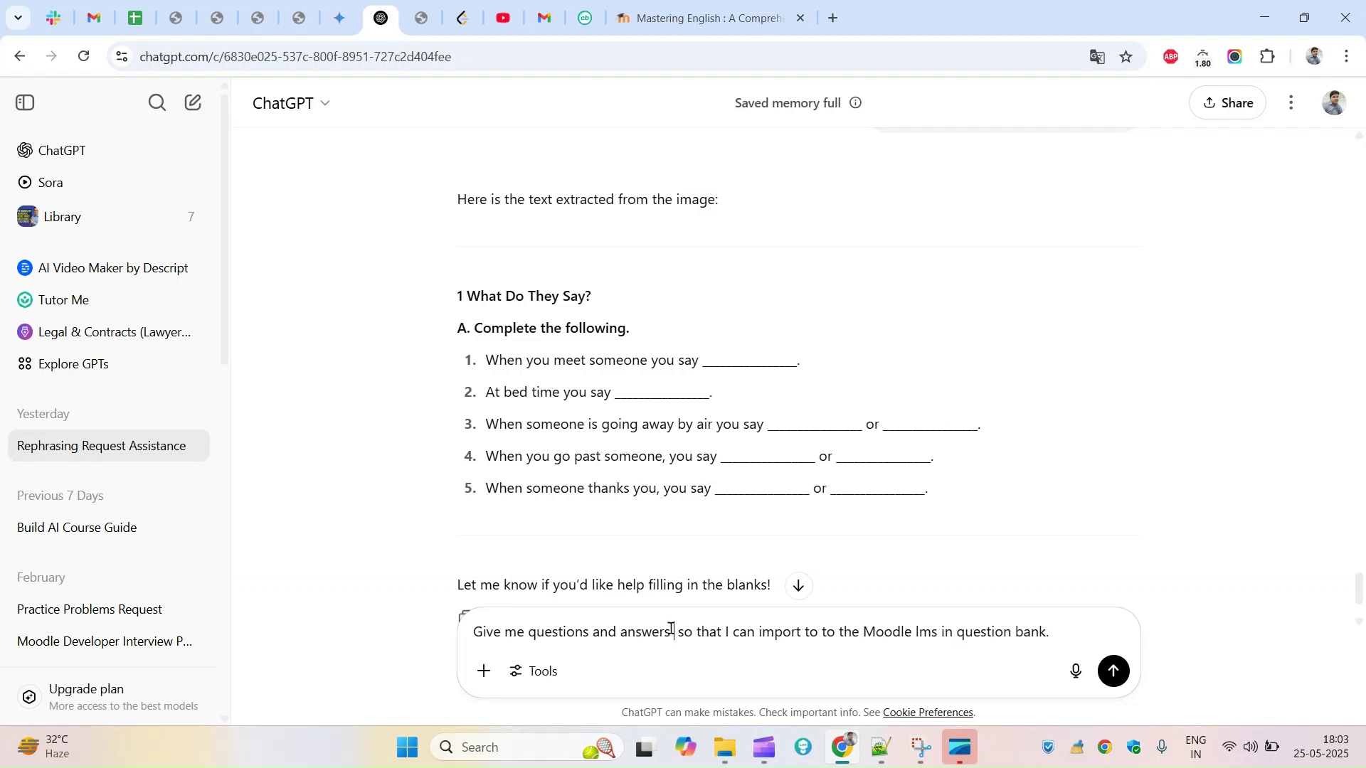
{"action": "type", "text": " GIFT F"}
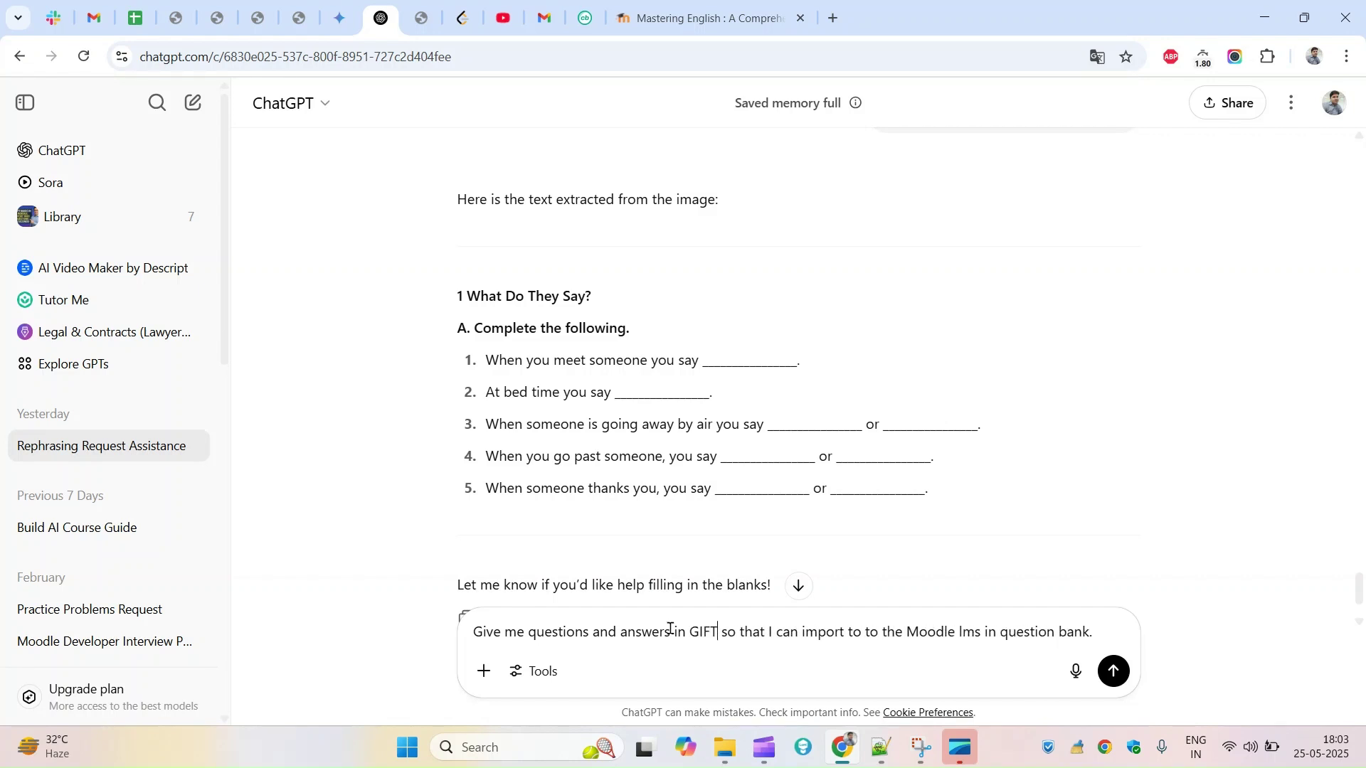
{"action": "type", "text": "ormat"}
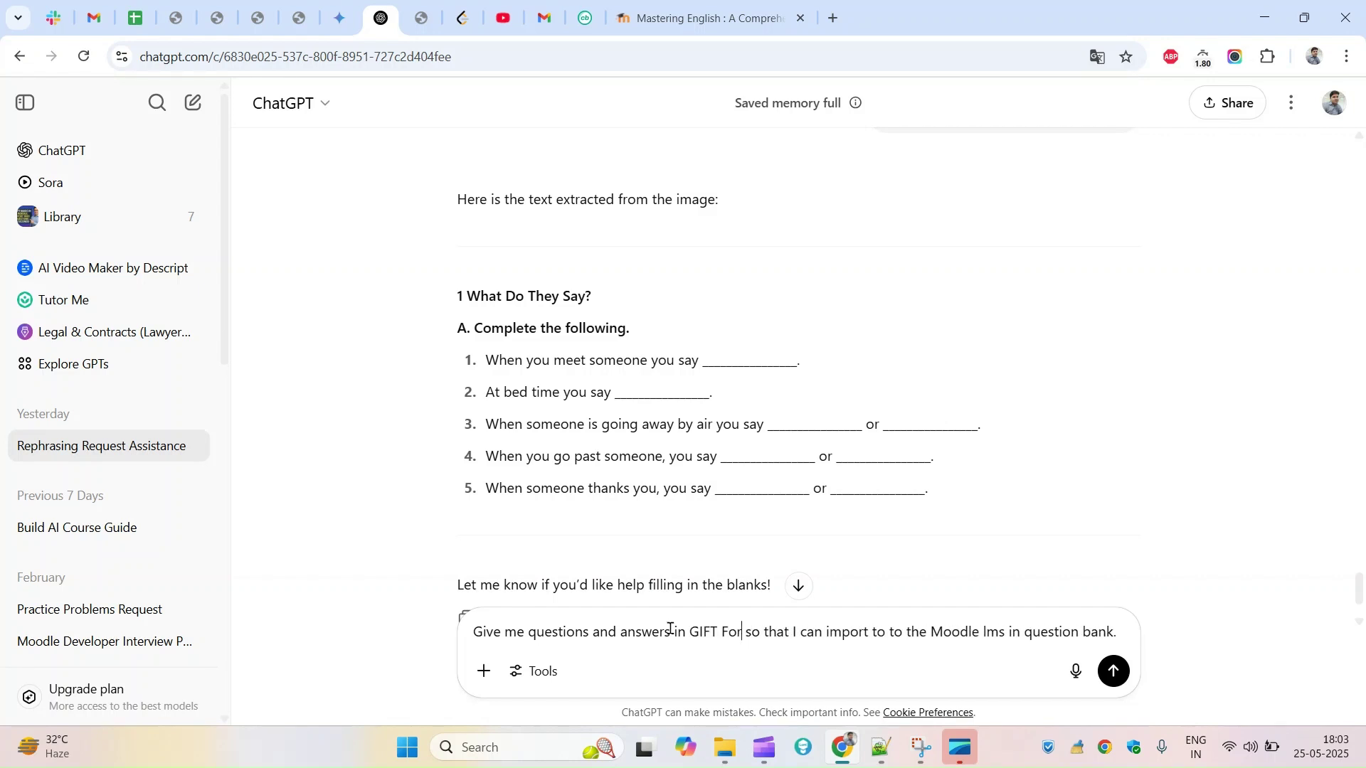
{"action": "key", "text": "Return"}
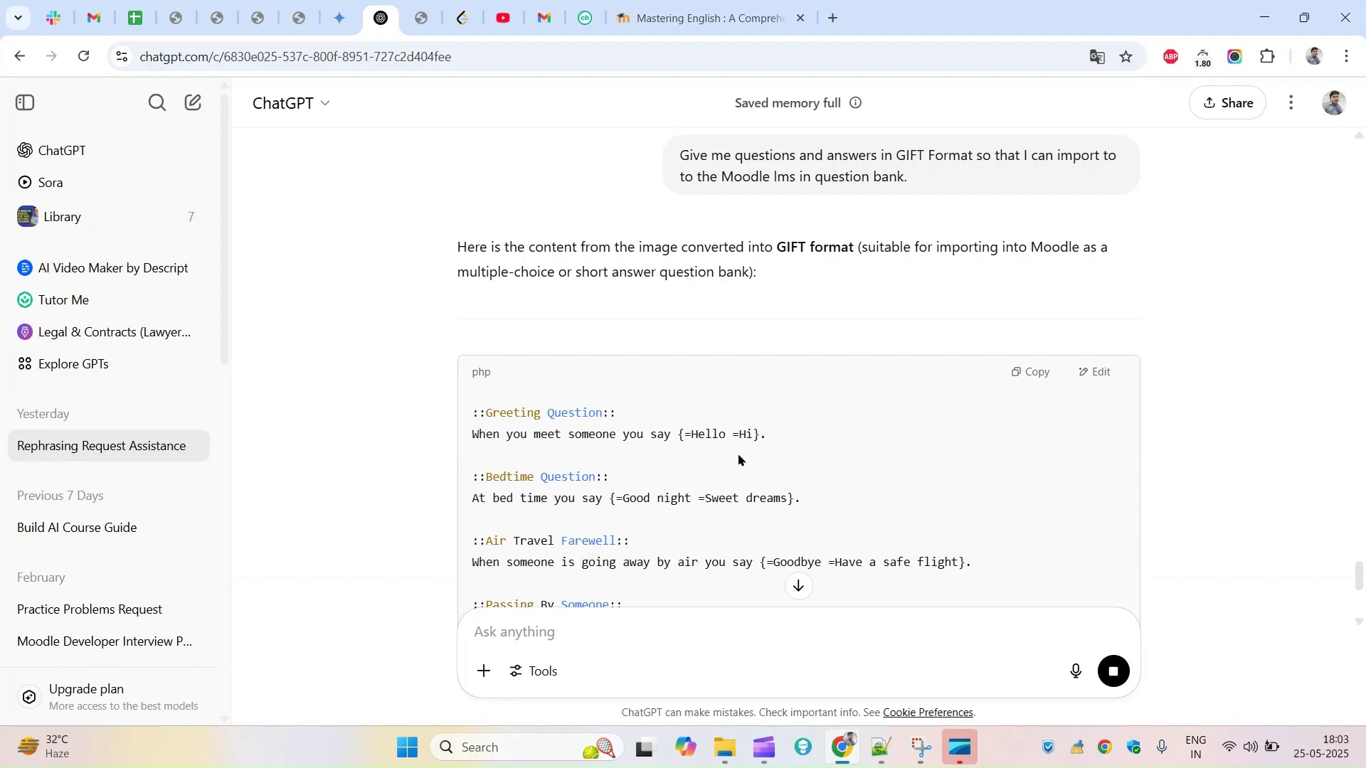
Copy the generated GIFT code block and paste it into a new document in Notepad++
{"action": "left_click_drag", "start_coordinate": [1359, 567], "coordinate": [1359, 589]}
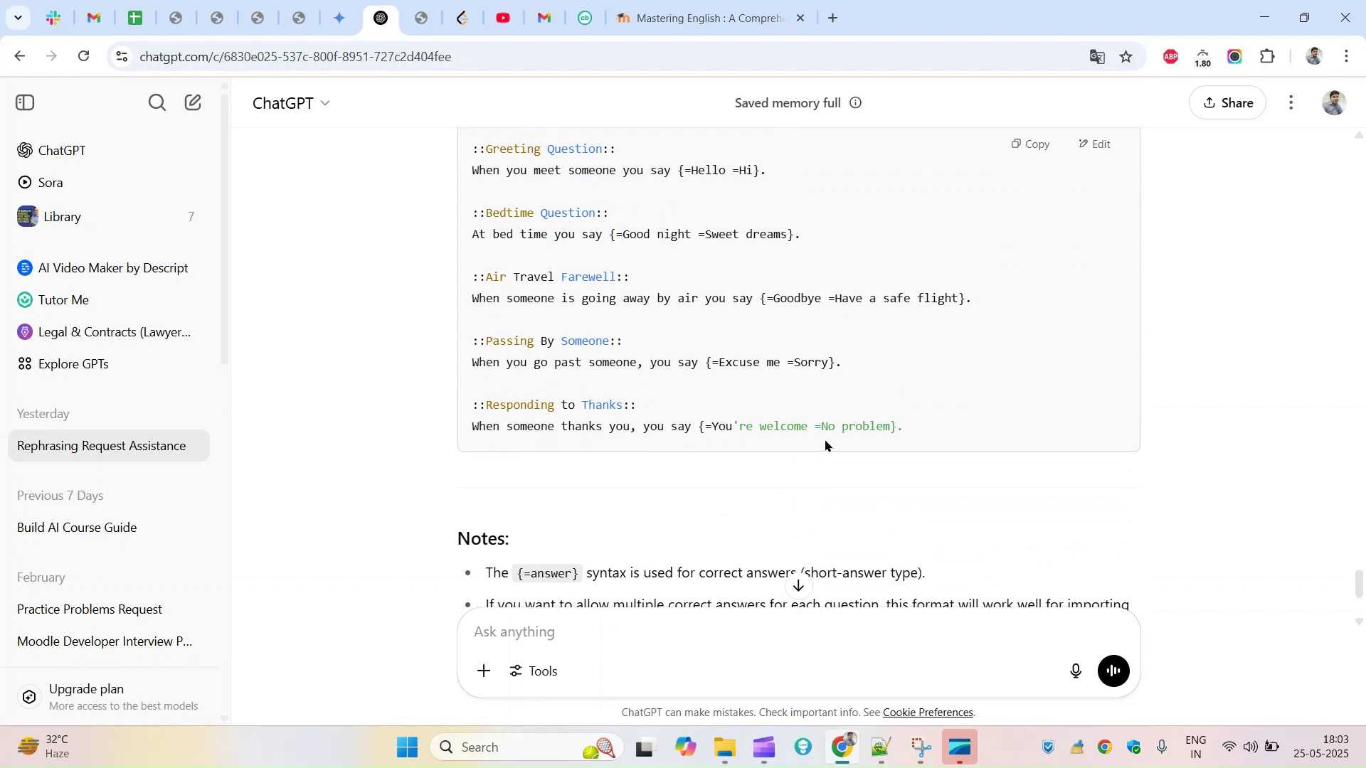
{"action": "left_click", "coordinate": [1035, 145]}
{"action": "left_click", "coordinate": [798, 585]}
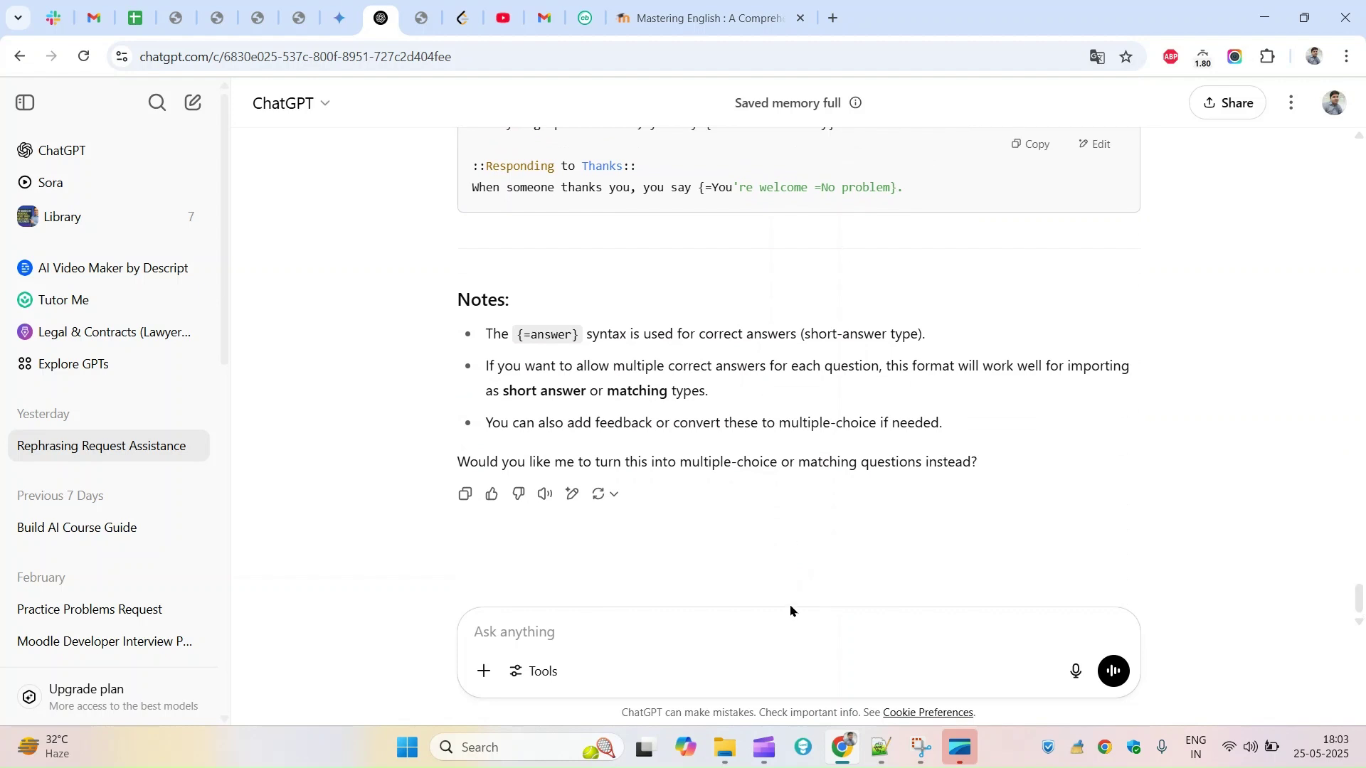
{"action": "left_click", "coordinate": [879, 745]}
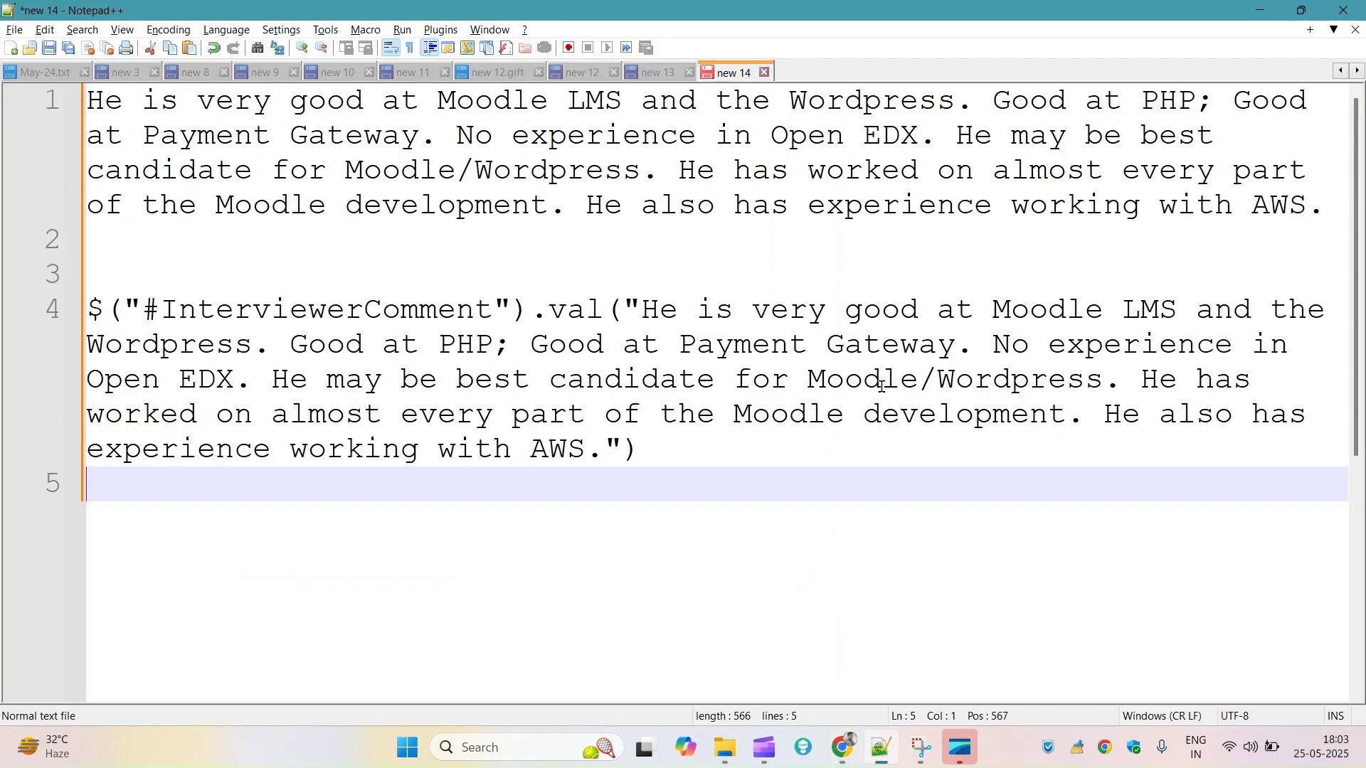
{"action": "double_click", "coordinate": [804, 76]}
{"action": "key", "text": "ctrl+v"}
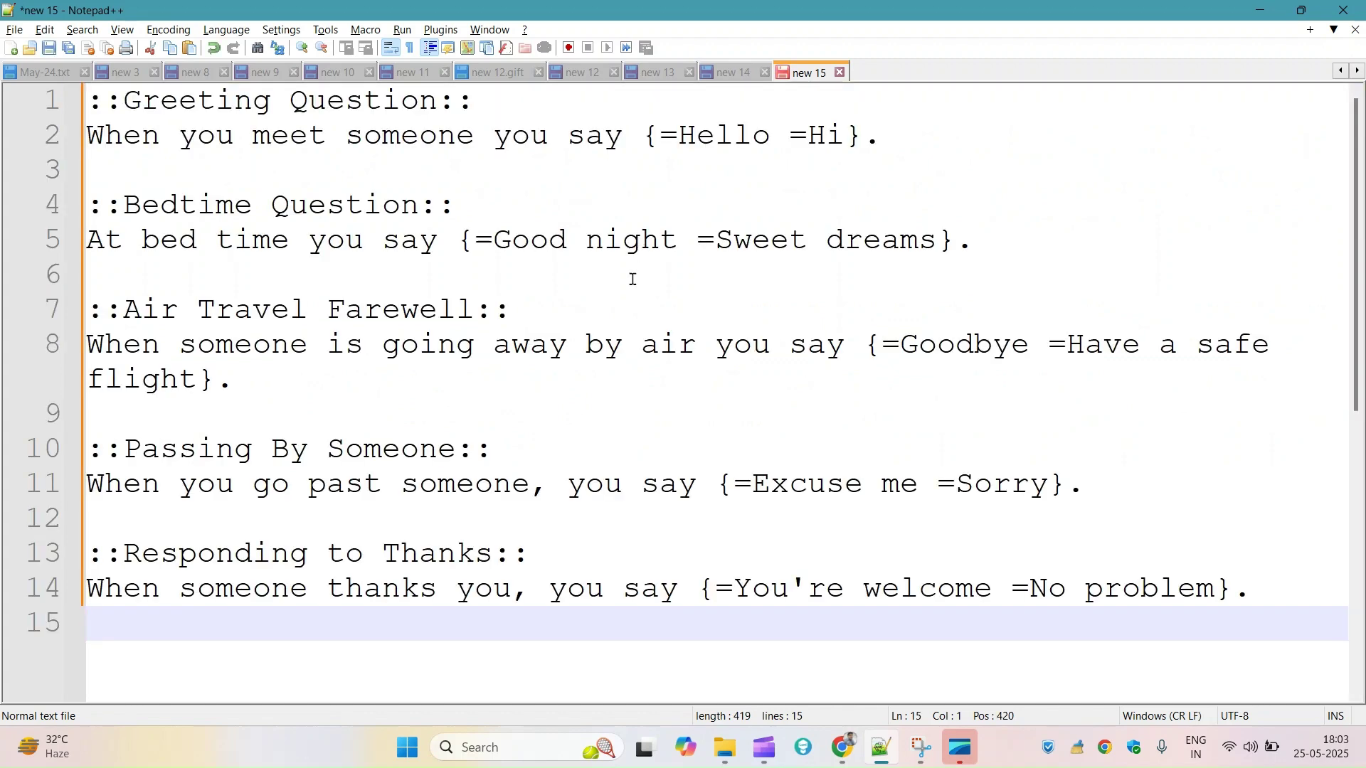
Save the document in the Downloads folder under the name "exam3.GIFT", entered with its quotation marks
{"action": "key", "text": "ctrl+s"}
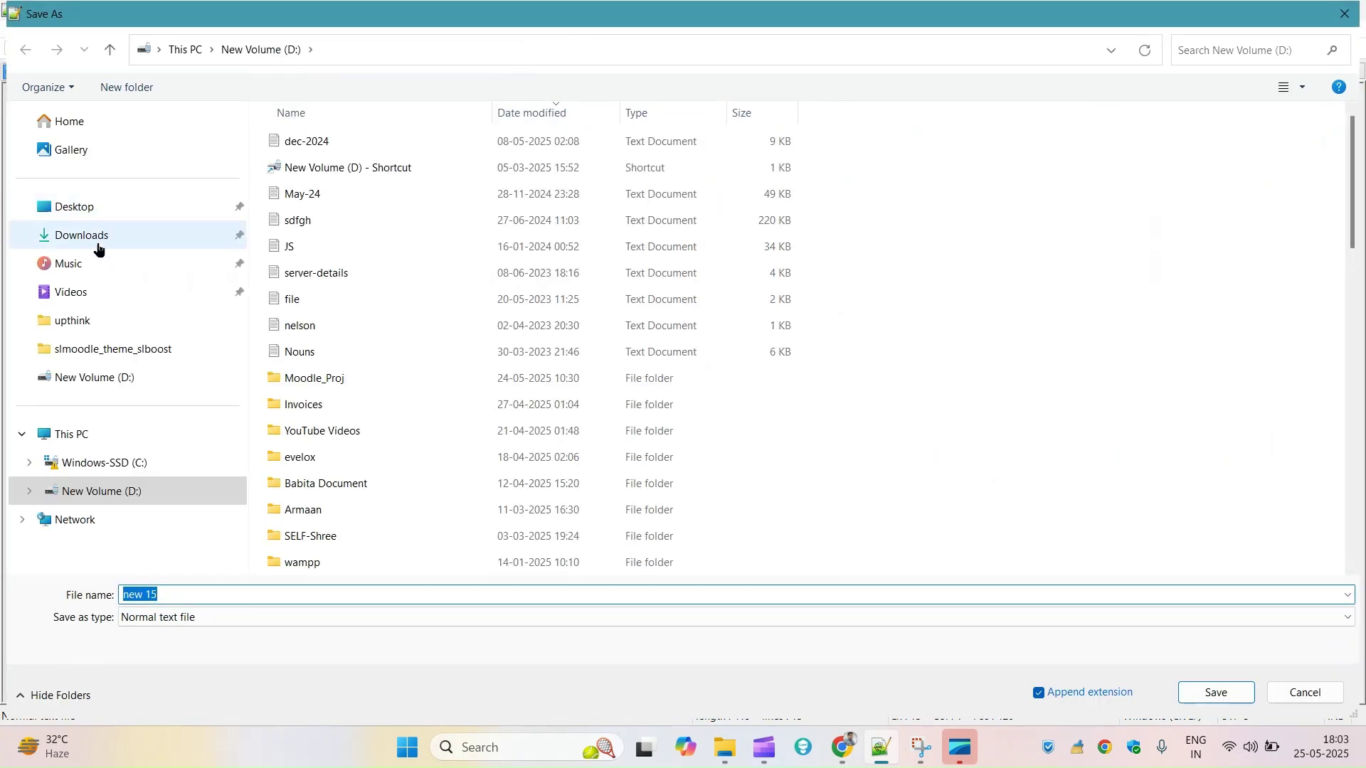
{"action": "left_click", "coordinate": [100, 238]}
{"action": "left_click", "coordinate": [175, 603]}
{"action": "type", "text": "exam3.GIFT"}
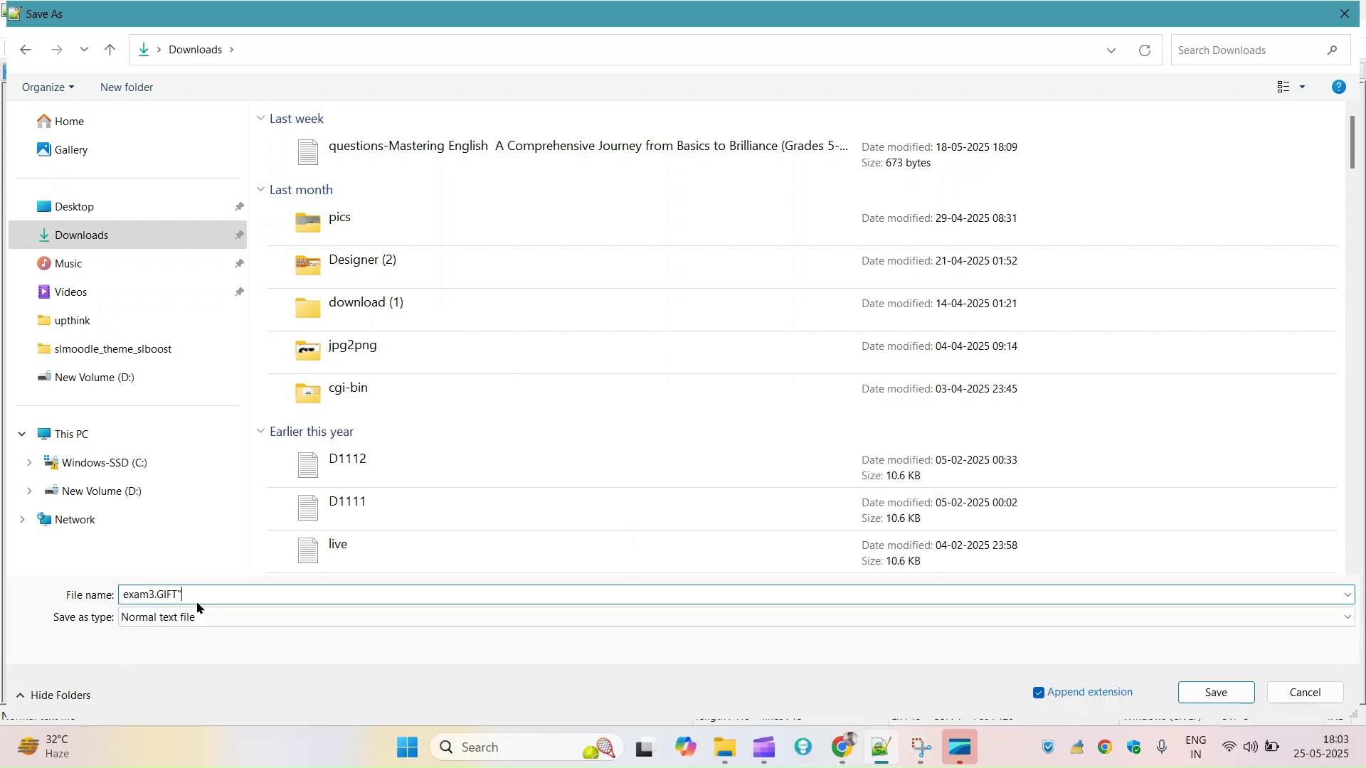
{"action": "type", "text": "\""}
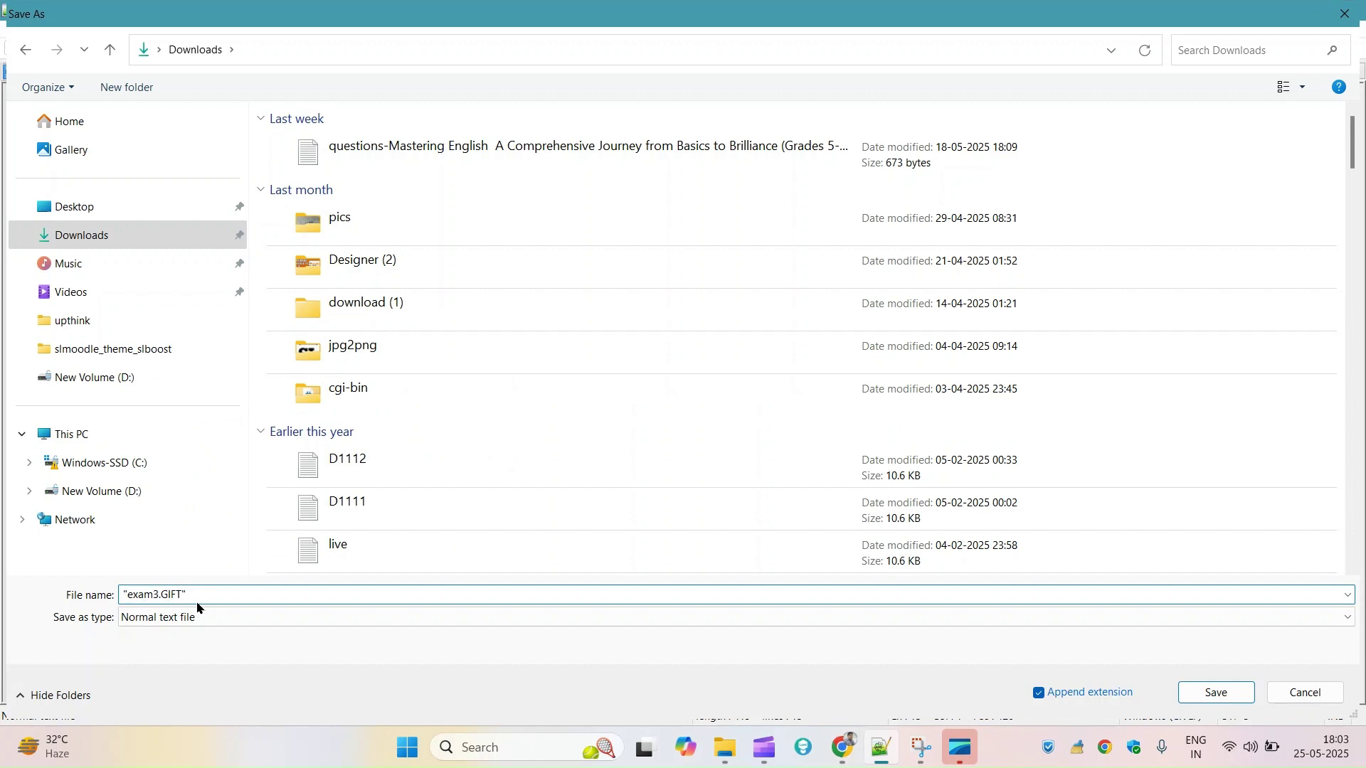
{"action": "key", "text": "Return"}
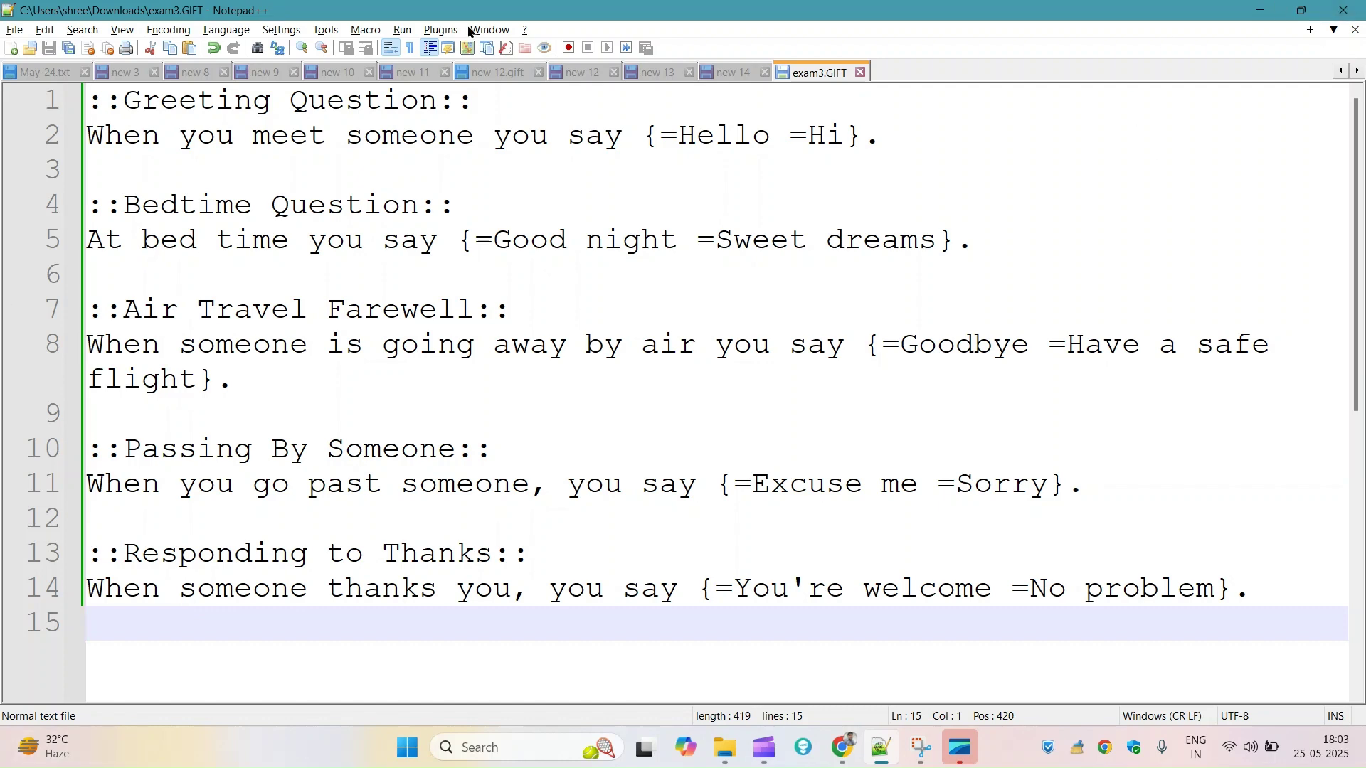
{"action": "left_click", "coordinate": [13, 29]}
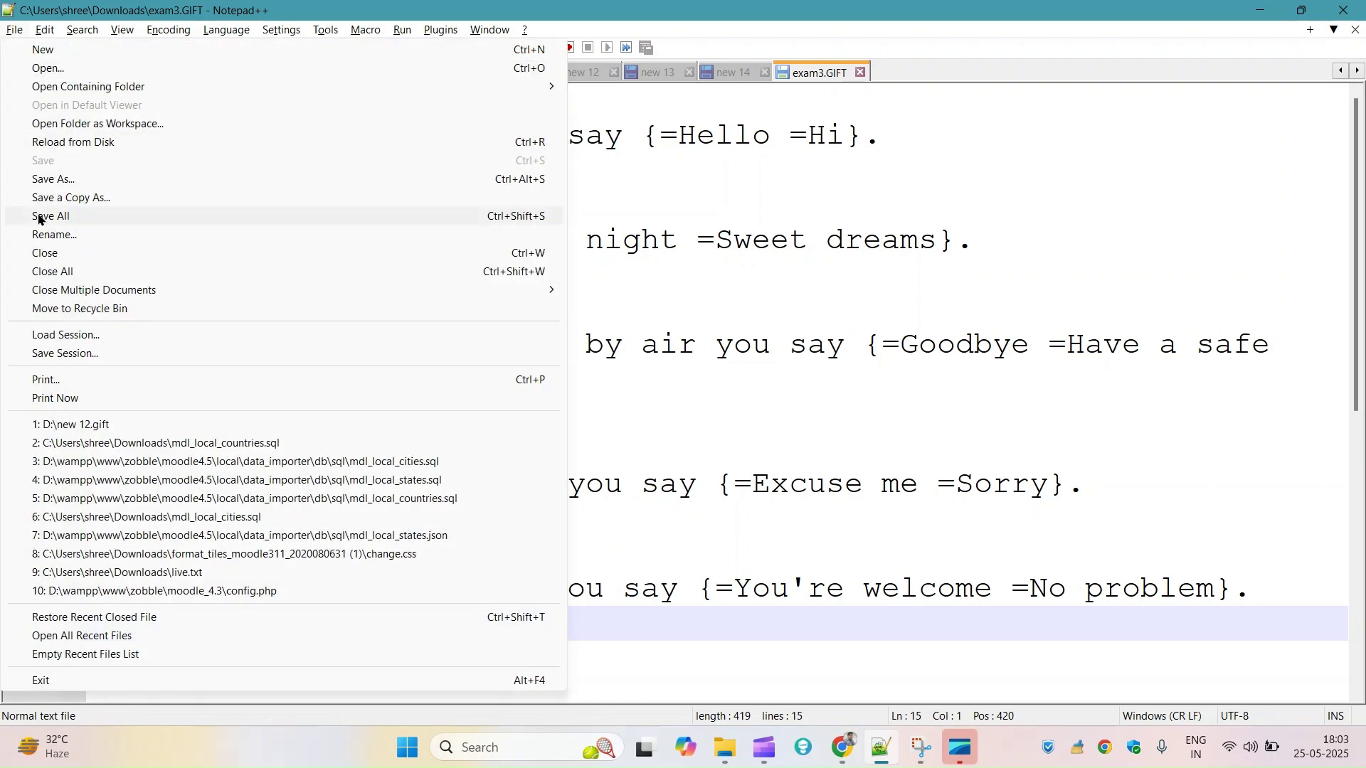
{"action": "left_click", "coordinate": [626, 247]}
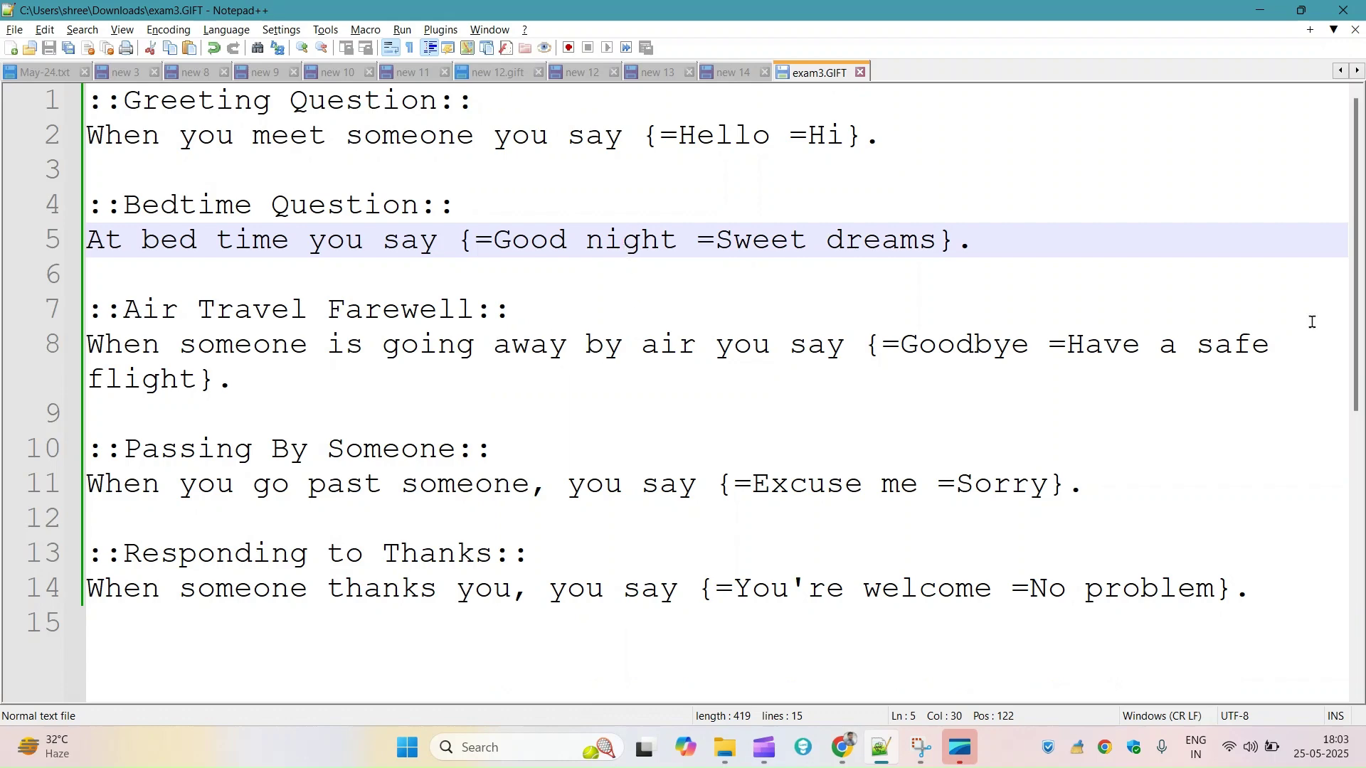
Switch back to the LMS in the browser and open the question import page of the Exam - 3 question bank
{"action": "left_click", "coordinate": [842, 747]}
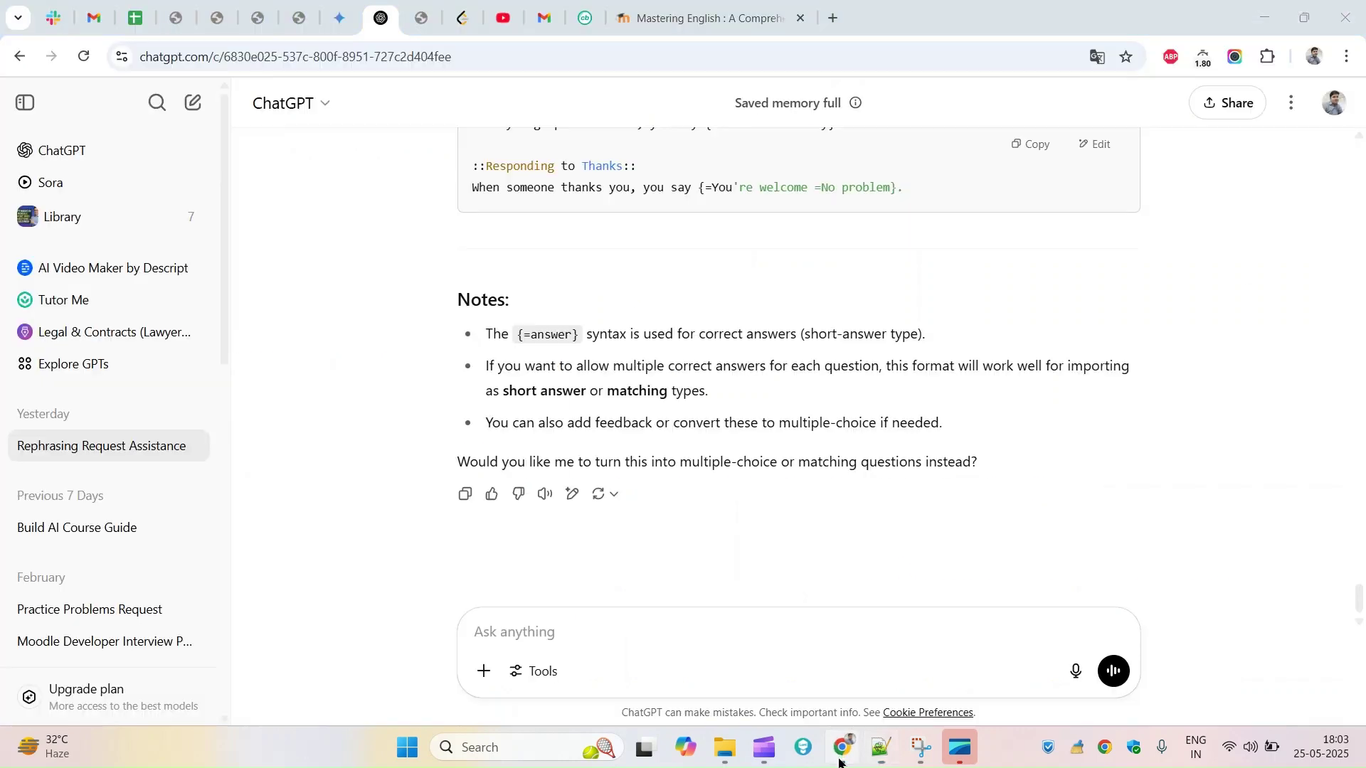
{"action": "left_click", "coordinate": [701, 18]}
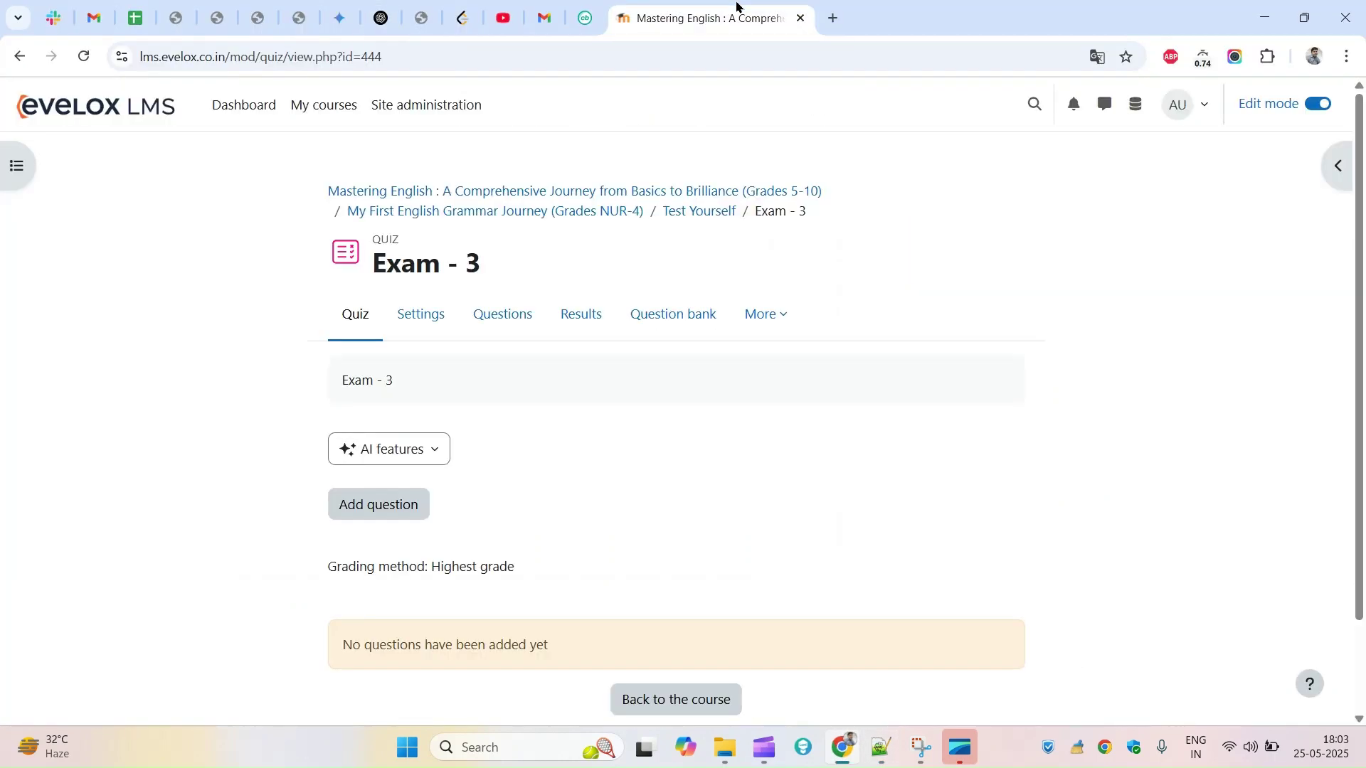
{"action": "left_click", "coordinate": [647, 322]}
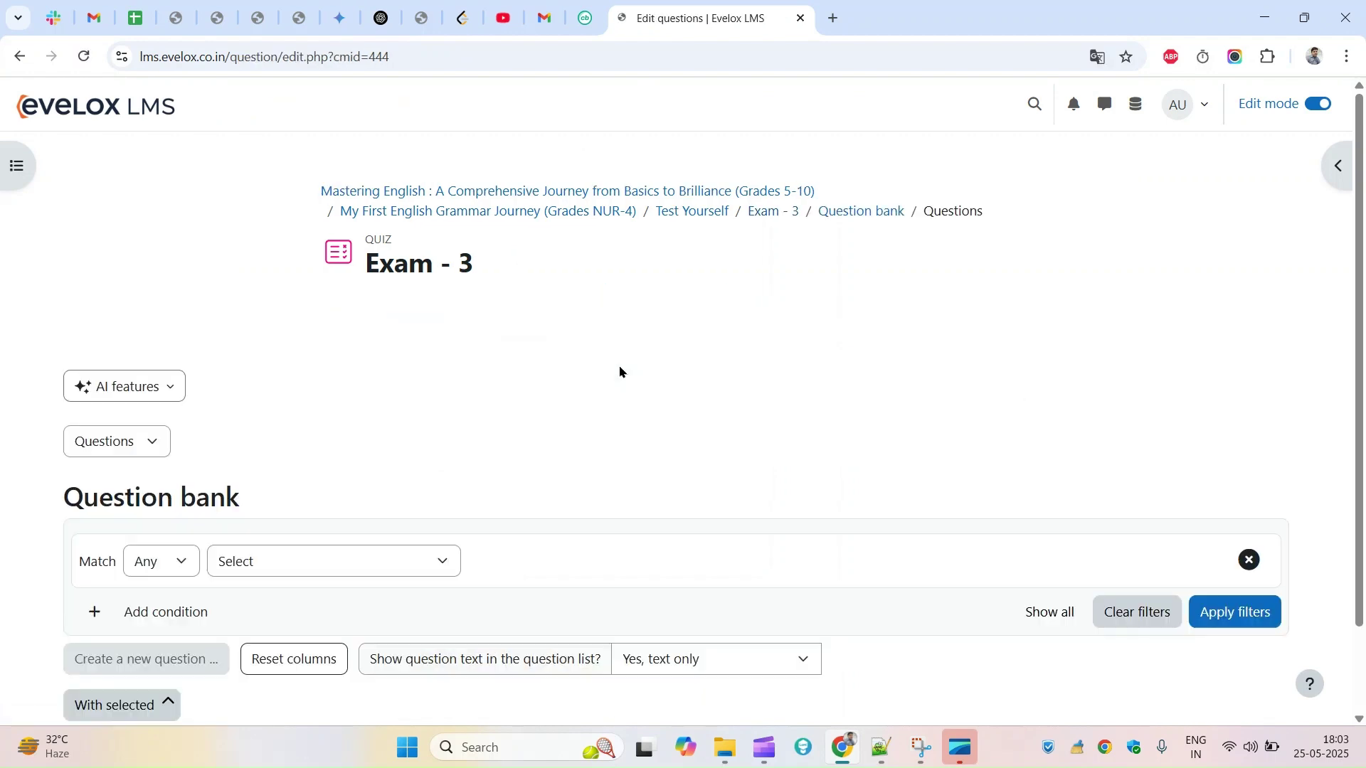
{"action": "scroll", "coordinate": [1337, 426], "scroll_direction": "down", "scroll_amount": 3}
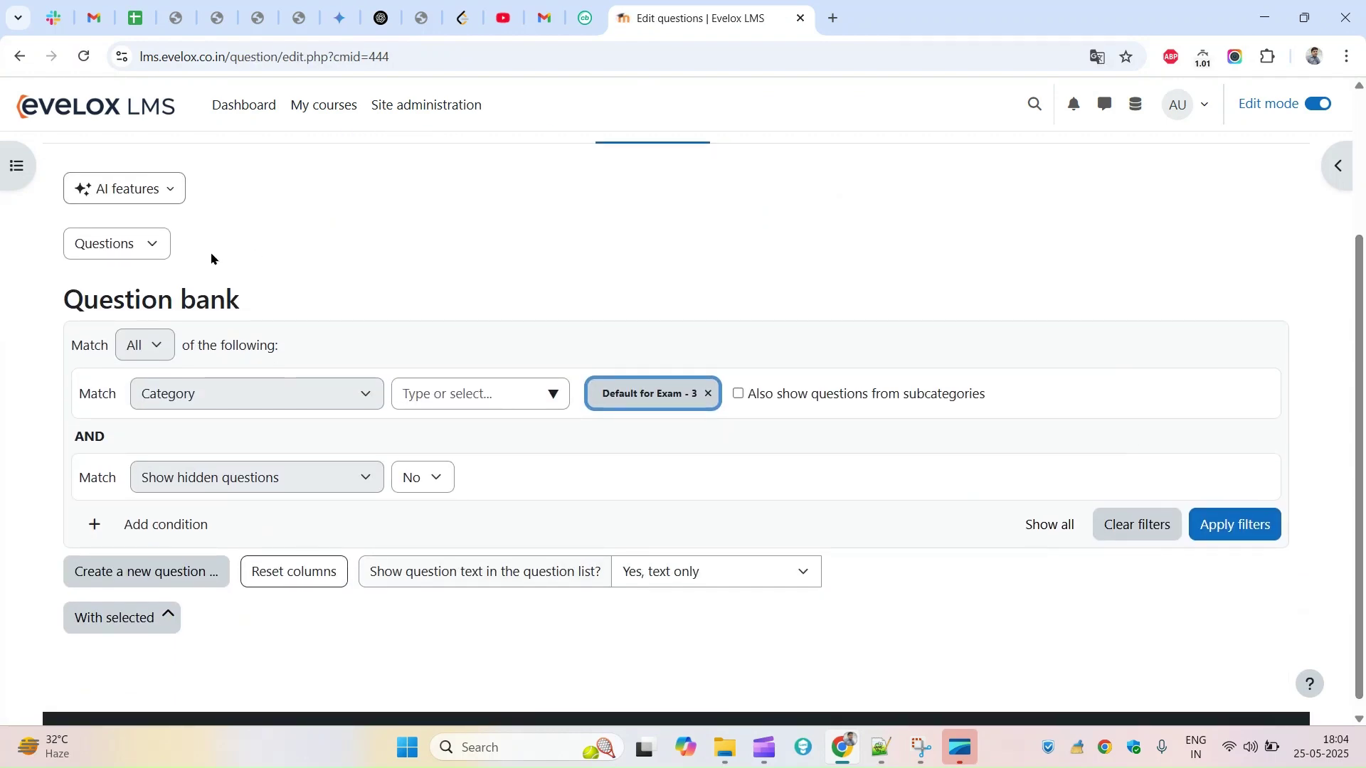
{"action": "left_click", "coordinate": [151, 254]}
{"action": "left_click", "coordinate": [116, 325]}
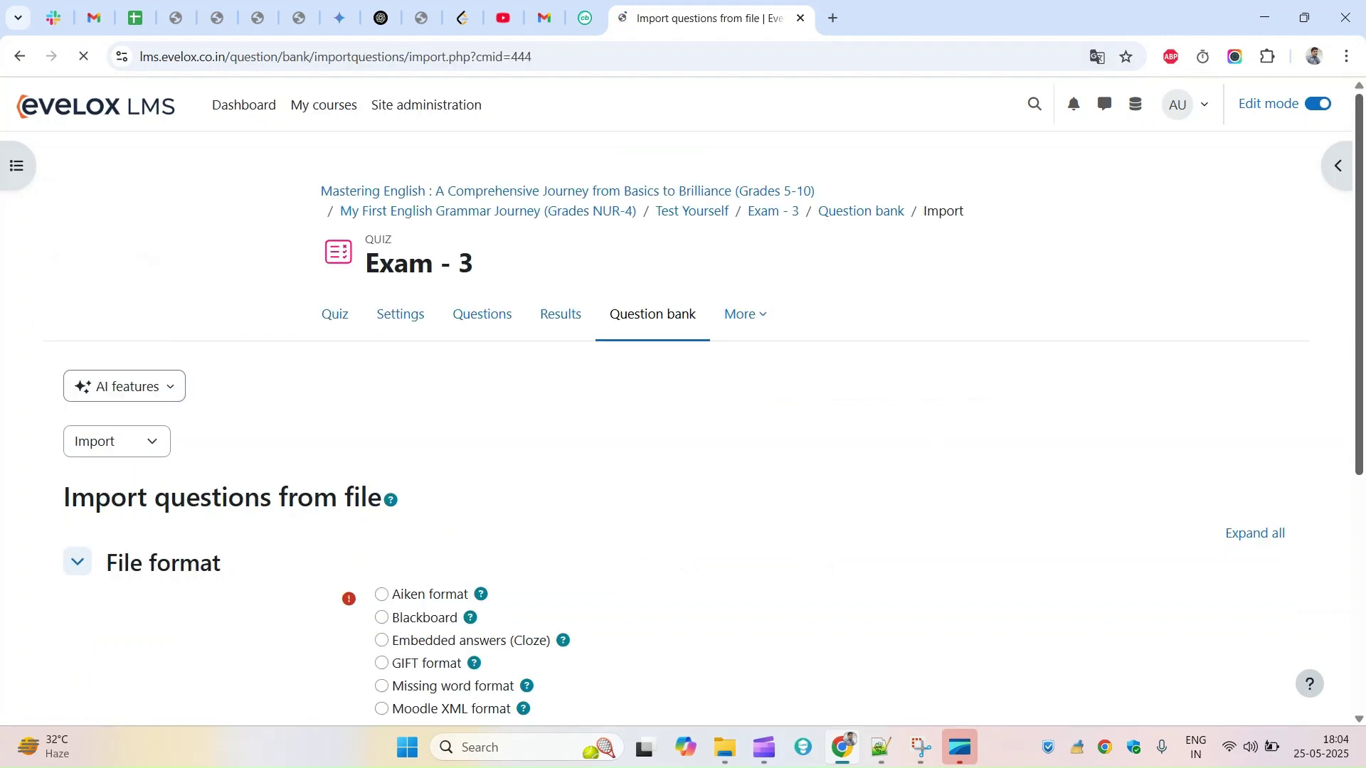
Choose GIFT format, upload exam3.GIFT from the Downloads folder, and import its questions
{"action": "scroll", "coordinate": [466, 424], "scroll_direction": "down", "scroll_amount": 3}
{"action": "left_click", "coordinate": [387, 424]}
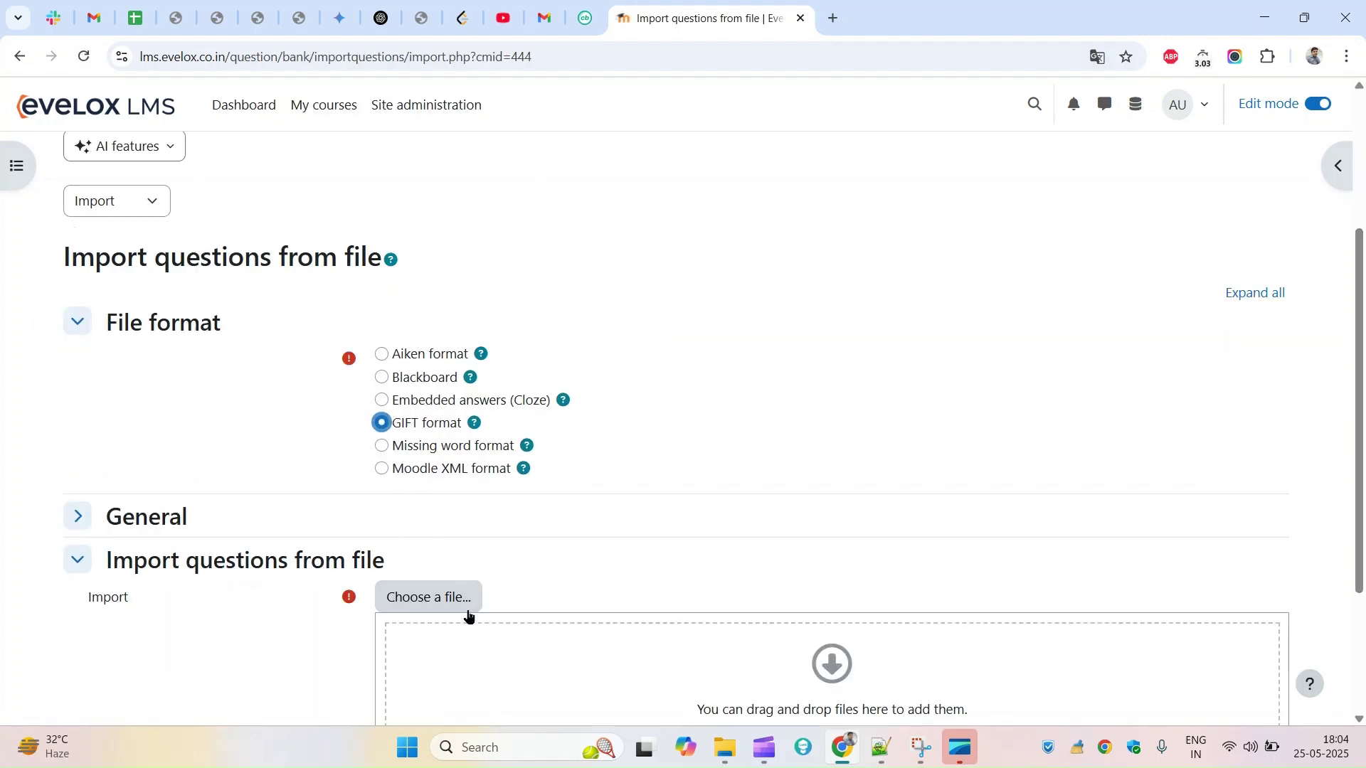
{"action": "left_click", "coordinate": [458, 603]}
{"action": "left_click", "coordinate": [563, 352]}
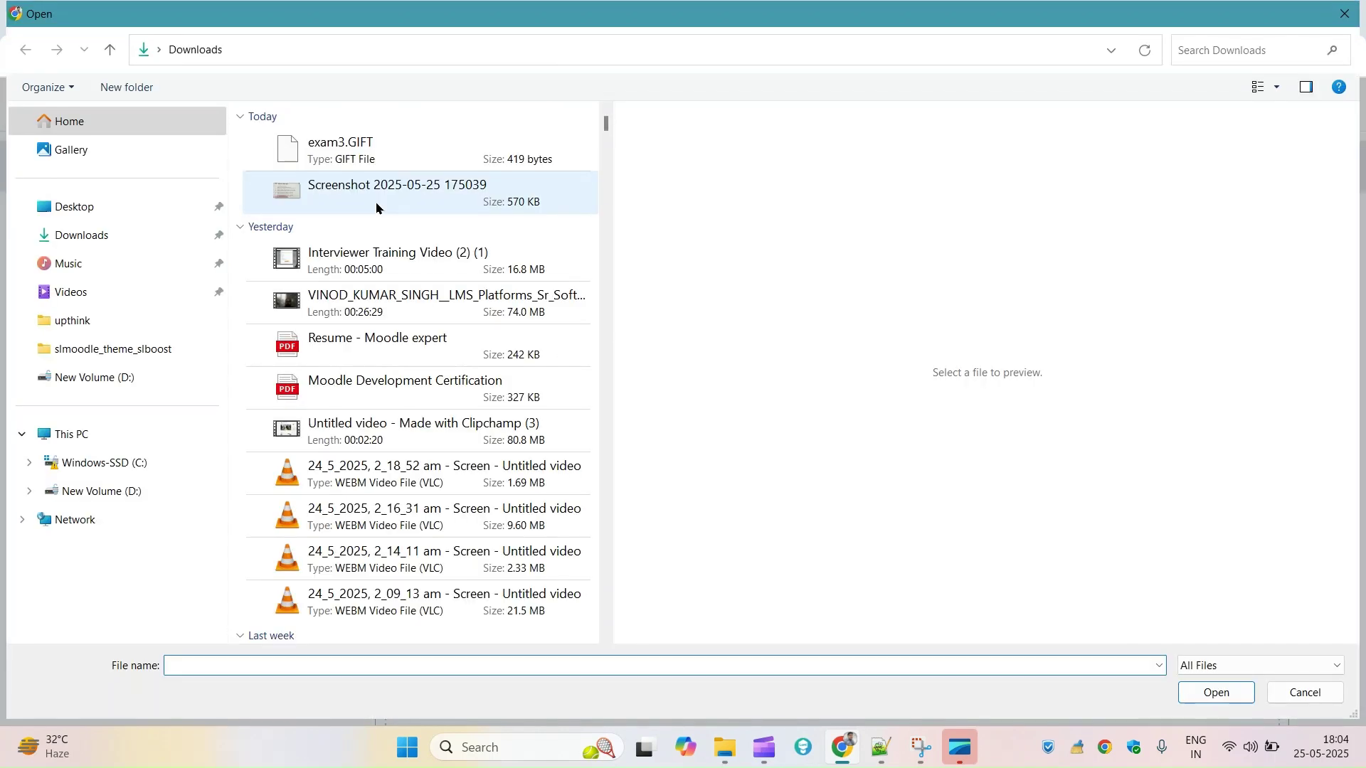
{"action": "left_click", "coordinate": [367, 158]}
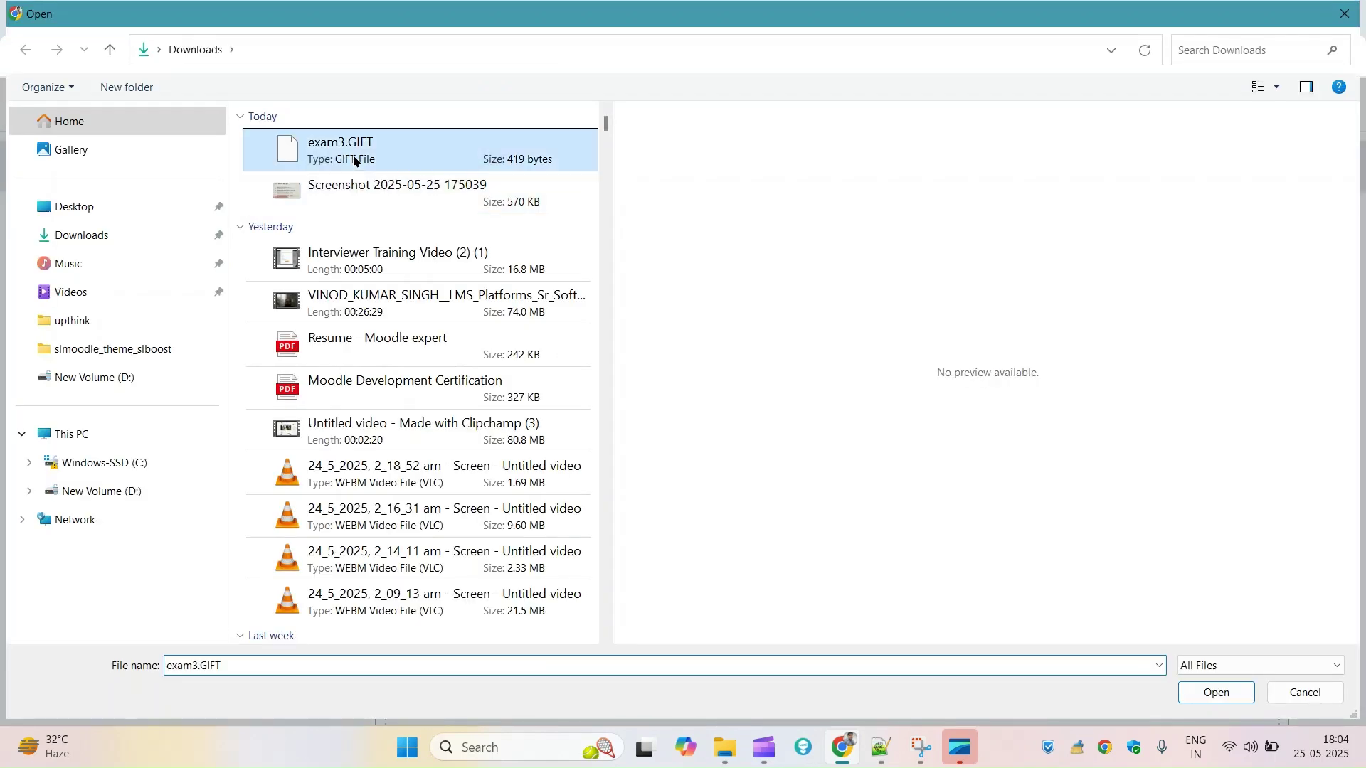
{"action": "double_click", "coordinate": [366, 158]}
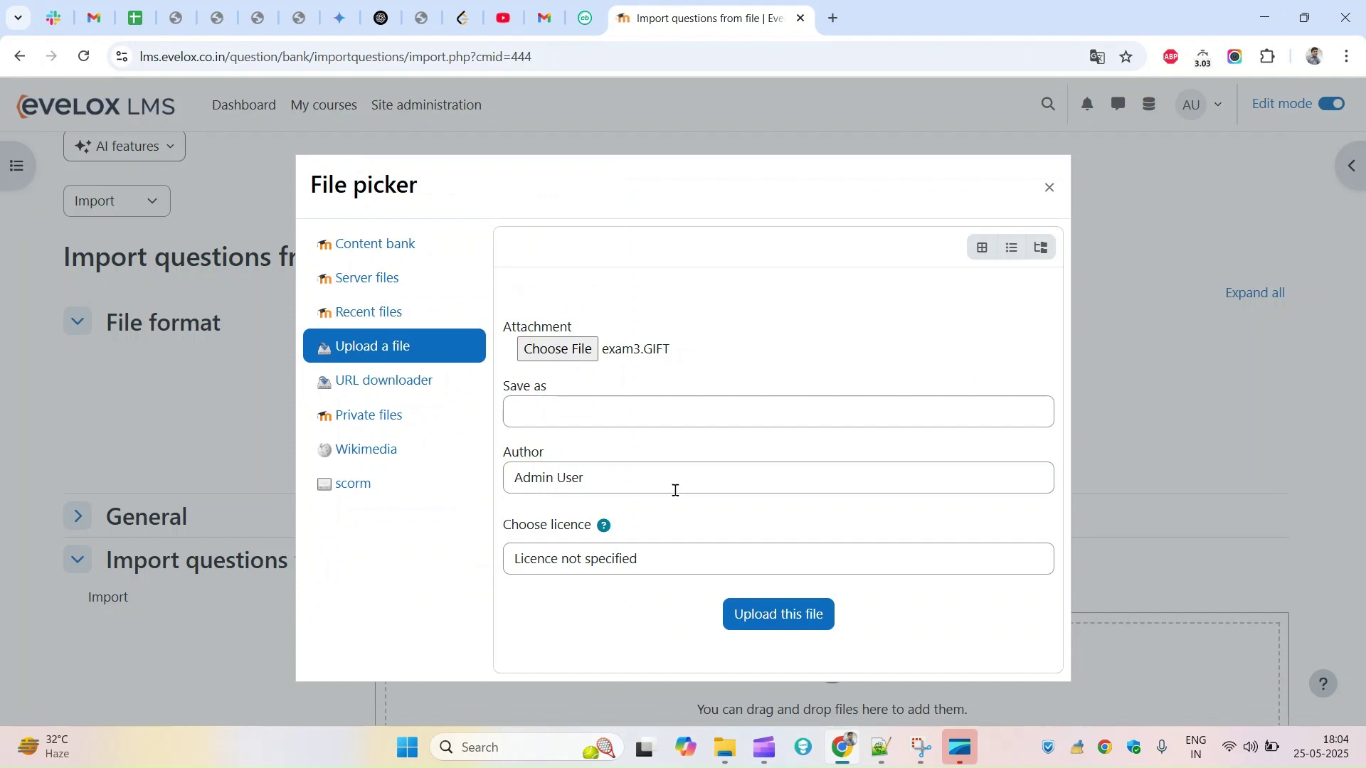
{"action": "left_click", "coordinate": [759, 620]}
{"action": "scroll", "coordinate": [545, 576], "scroll_direction": "down", "scroll_amount": 3}
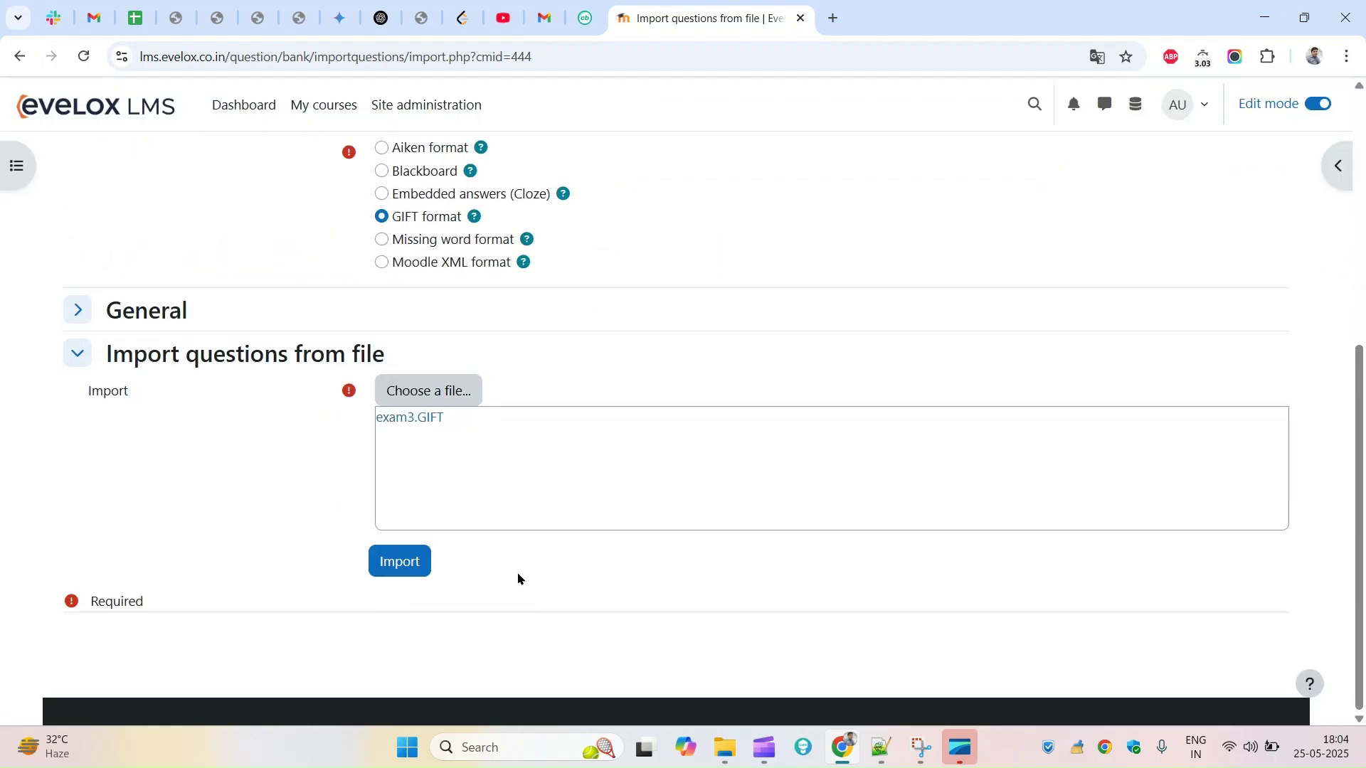
{"action": "left_click", "coordinate": [418, 561]}
Review the import result and the listed questions, and continue to the question bank
{"action": "scroll", "coordinate": [520, 486], "scroll_direction": "down", "scroll_amount": 2}
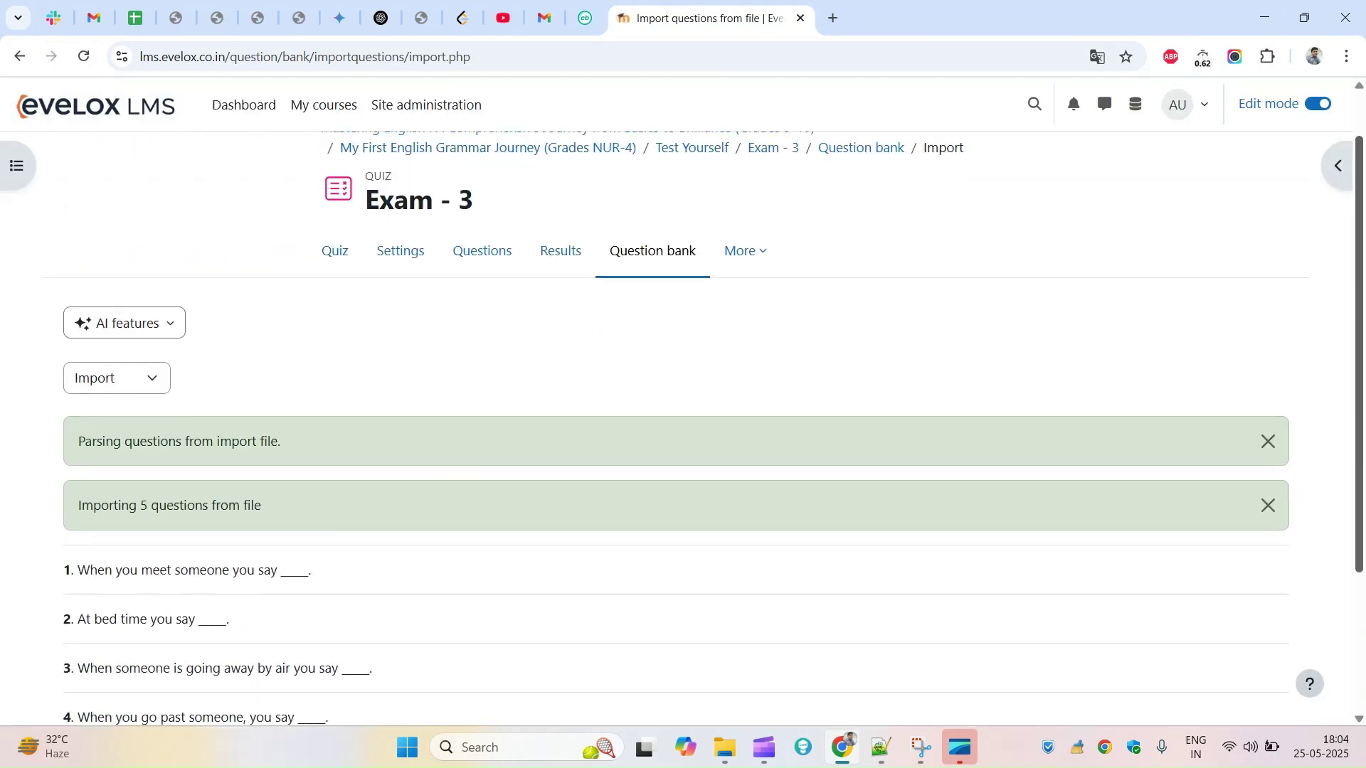
{"action": "left_click_drag", "start_coordinate": [100, 408], "coordinate": [268, 406]}
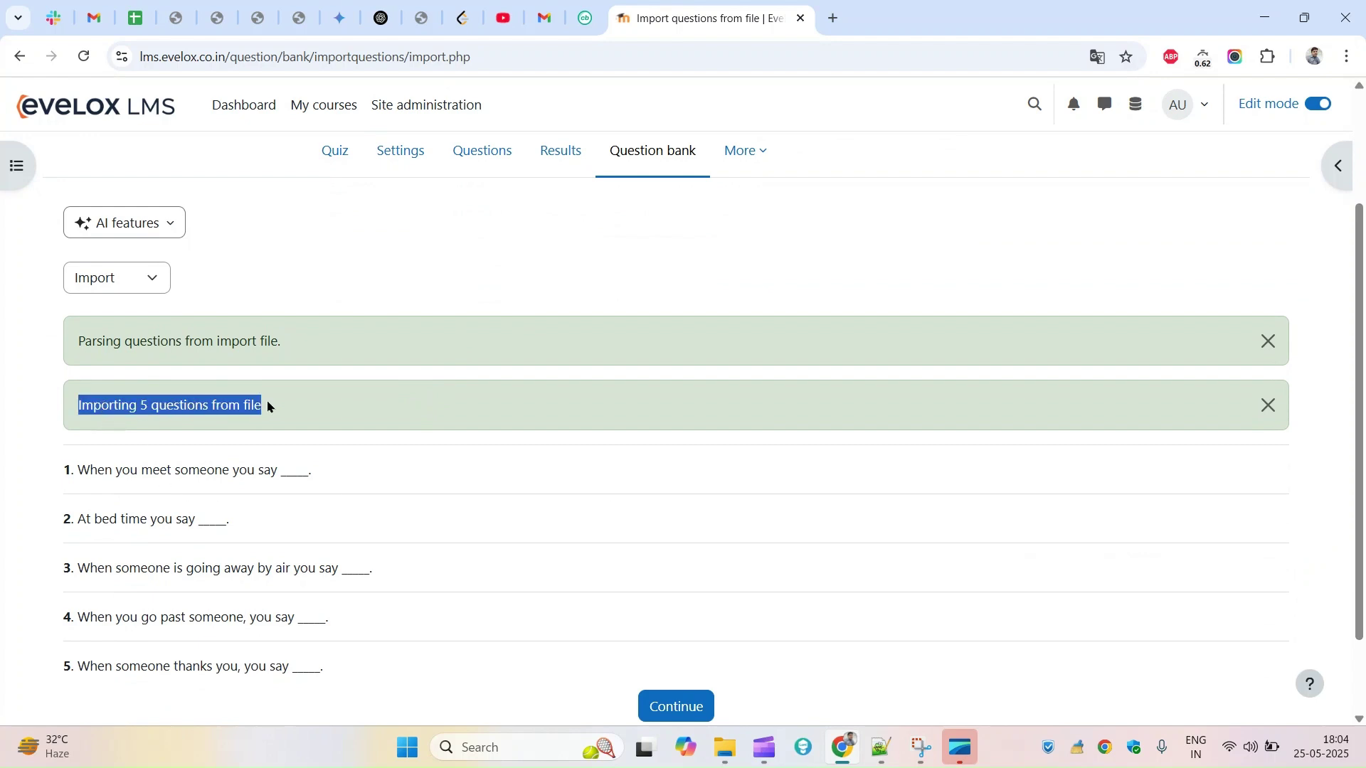
{"action": "scroll", "coordinate": [235, 423], "scroll_direction": "down", "scroll_amount": 1}
{"action": "left_click_drag", "start_coordinate": [94, 366], "coordinate": [179, 569]}
{"action": "left_click", "coordinate": [674, 604]}
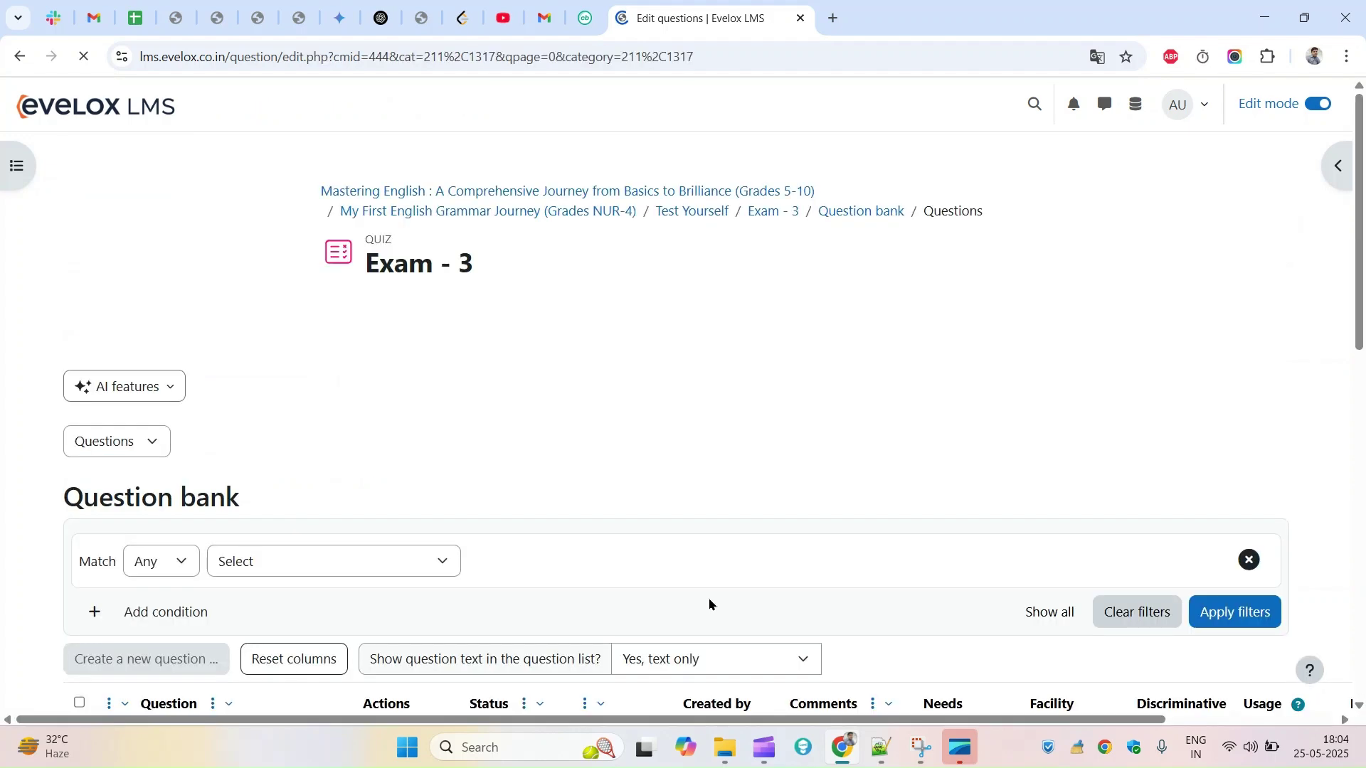
Open the Air Travel Farewell question for editing and examine its text and settings
{"action": "left_click_drag", "start_coordinate": [1362, 293], "coordinate": [1361, 517]}
{"action": "left_click", "coordinate": [259, 342]}
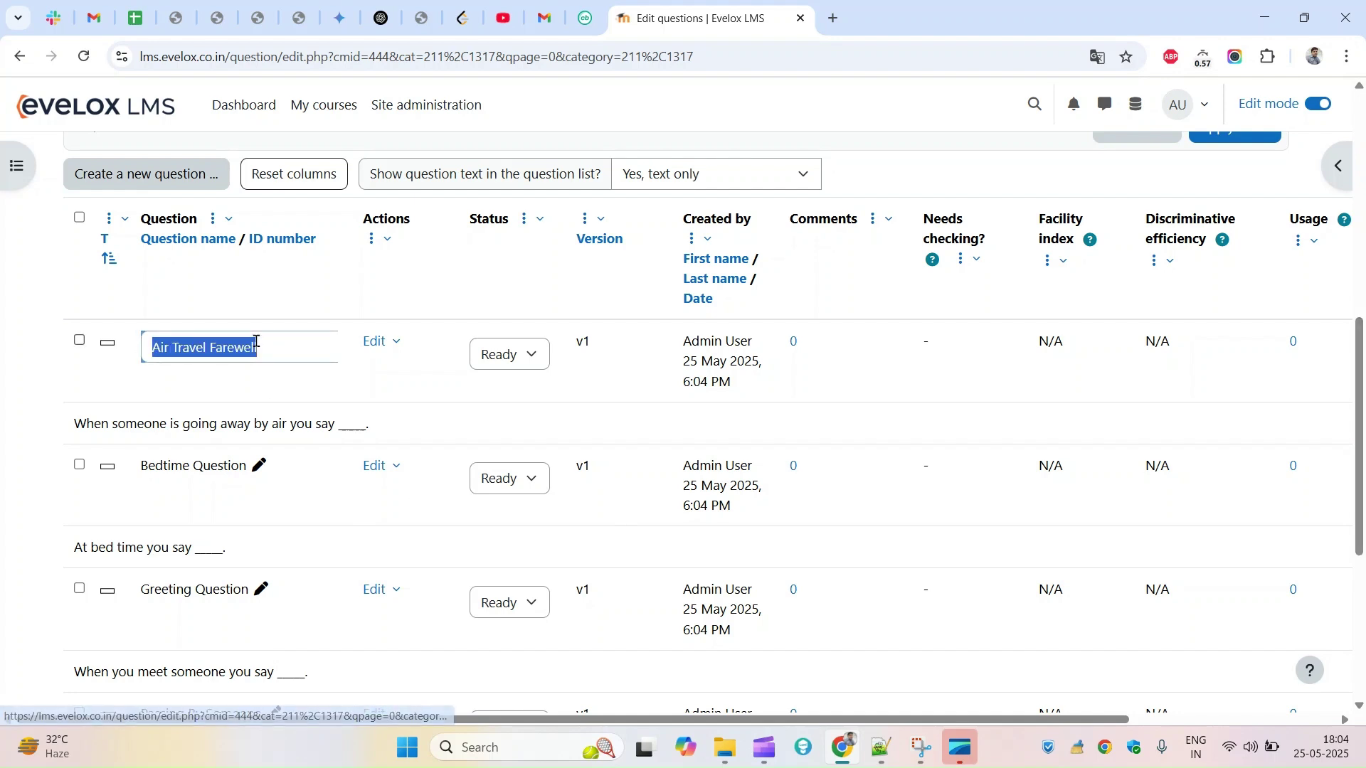
{"action": "left_click", "coordinate": [389, 339]}
{"action": "left_click", "coordinate": [388, 340]}
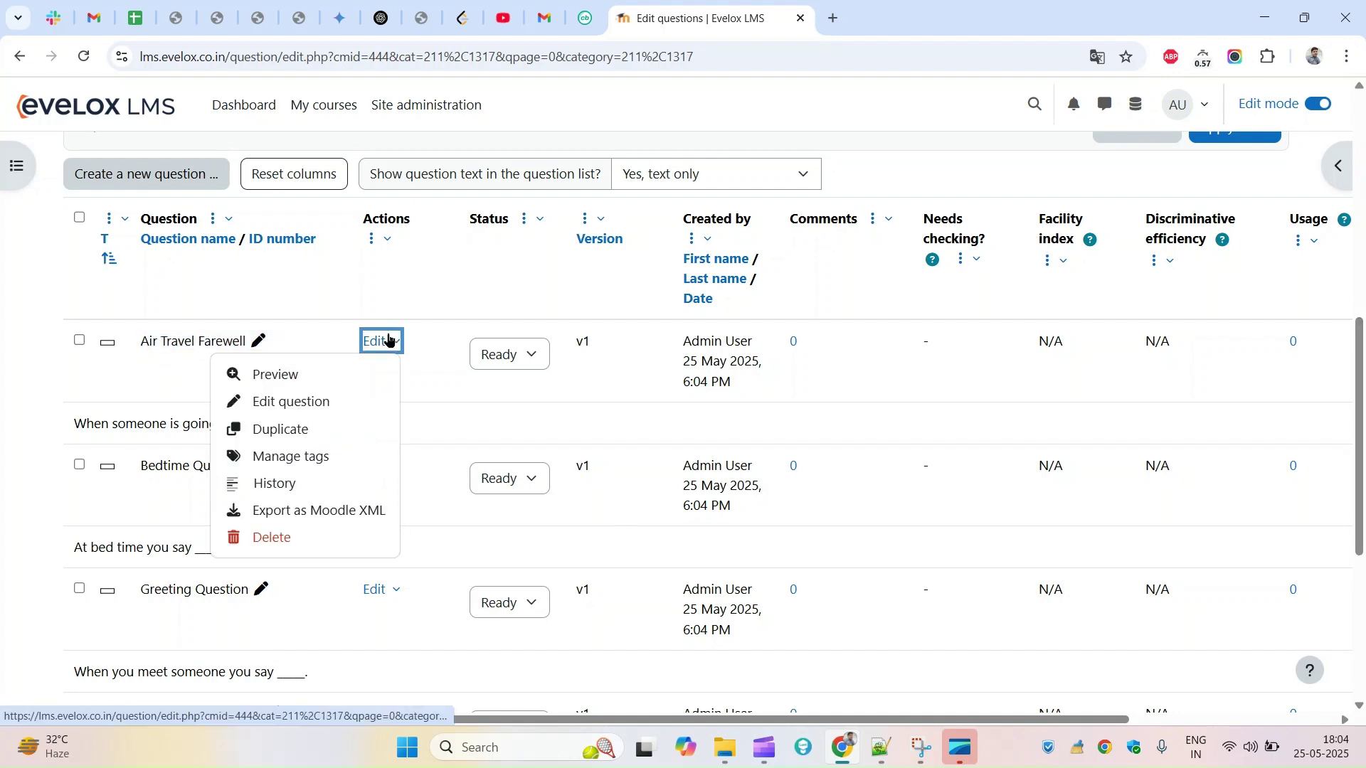
{"action": "left_click", "coordinate": [285, 418]}
{"action": "scroll", "coordinate": [1284, 279], "scroll_direction": "down", "scroll_amount": 8}
{"action": "mouse_move", "coordinate": [1362, 288]}
{"action": "left_mouse_down"}
{"action": "mouse_move", "coordinate": [1361, 156]}
{"action": "mouse_move", "coordinate": [1362, 269]}
{"action": "left_mouse_up"}
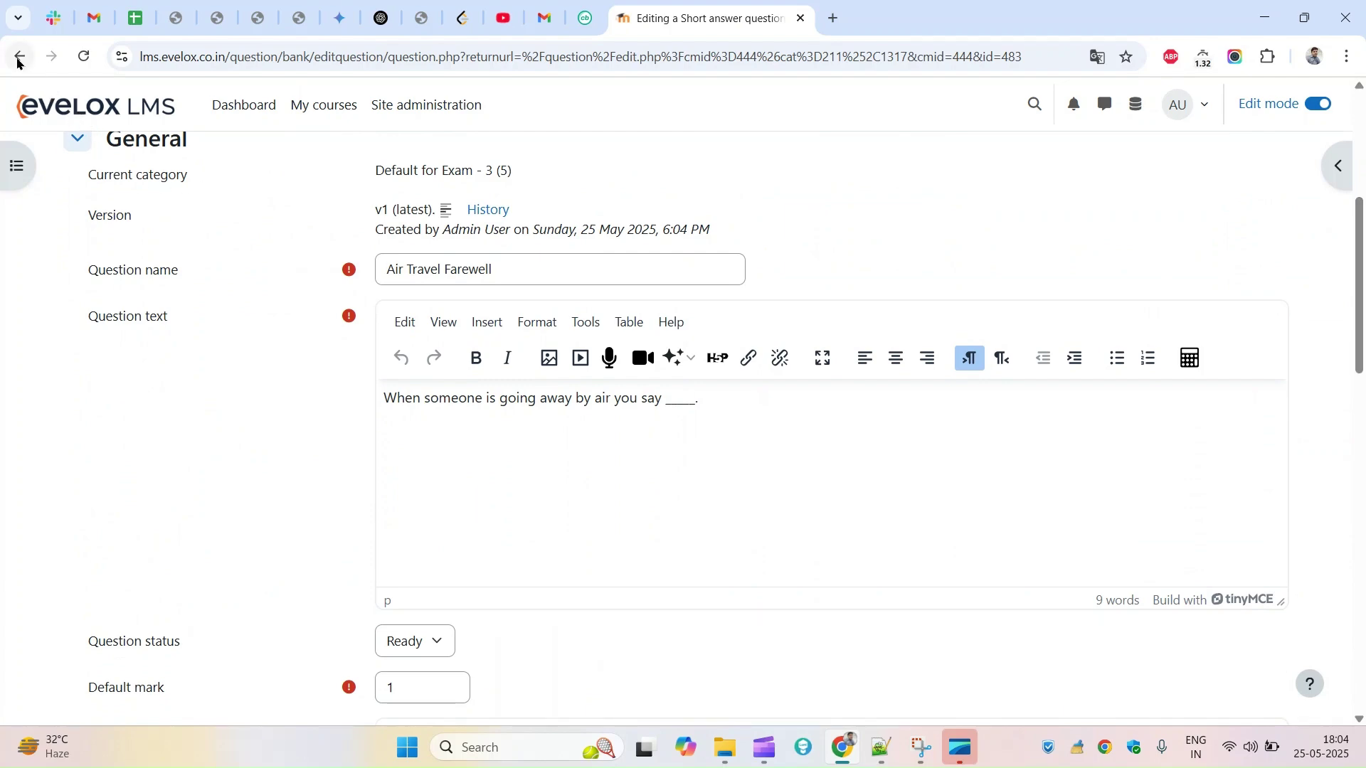
Leave the question editor without saving and return to the Exam - 3 quiz page
{"action": "left_click", "coordinate": [20, 57]}
{"action": "scroll", "coordinate": [1300, 425], "scroll_direction": "down", "scroll_amount": 5}
{"action": "scroll", "coordinate": [1300, 425], "scroll_direction": "up", "scroll_amount": 10}
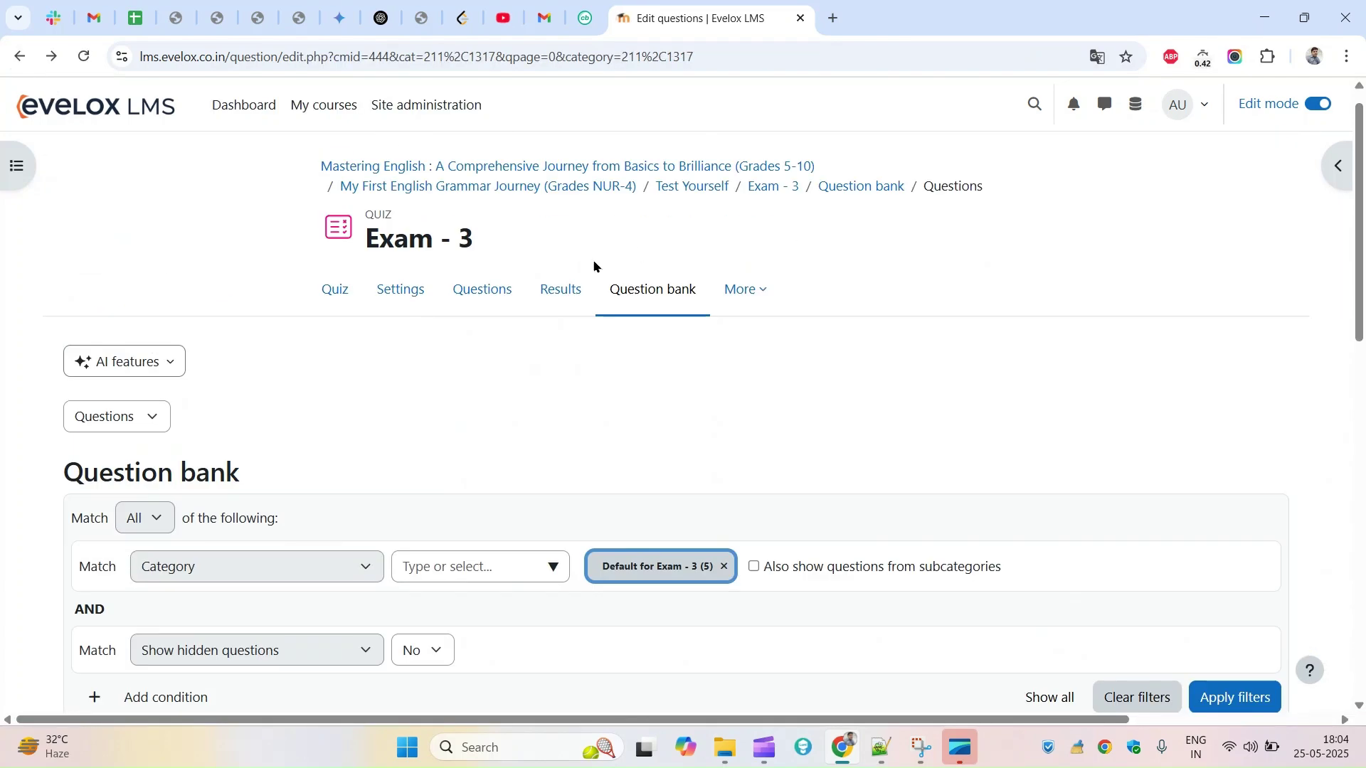
{"action": "left_click", "coordinate": [344, 302]}
{"action": "scroll", "coordinate": [1119, 396], "scroll_direction": "down", "scroll_amount": 2}
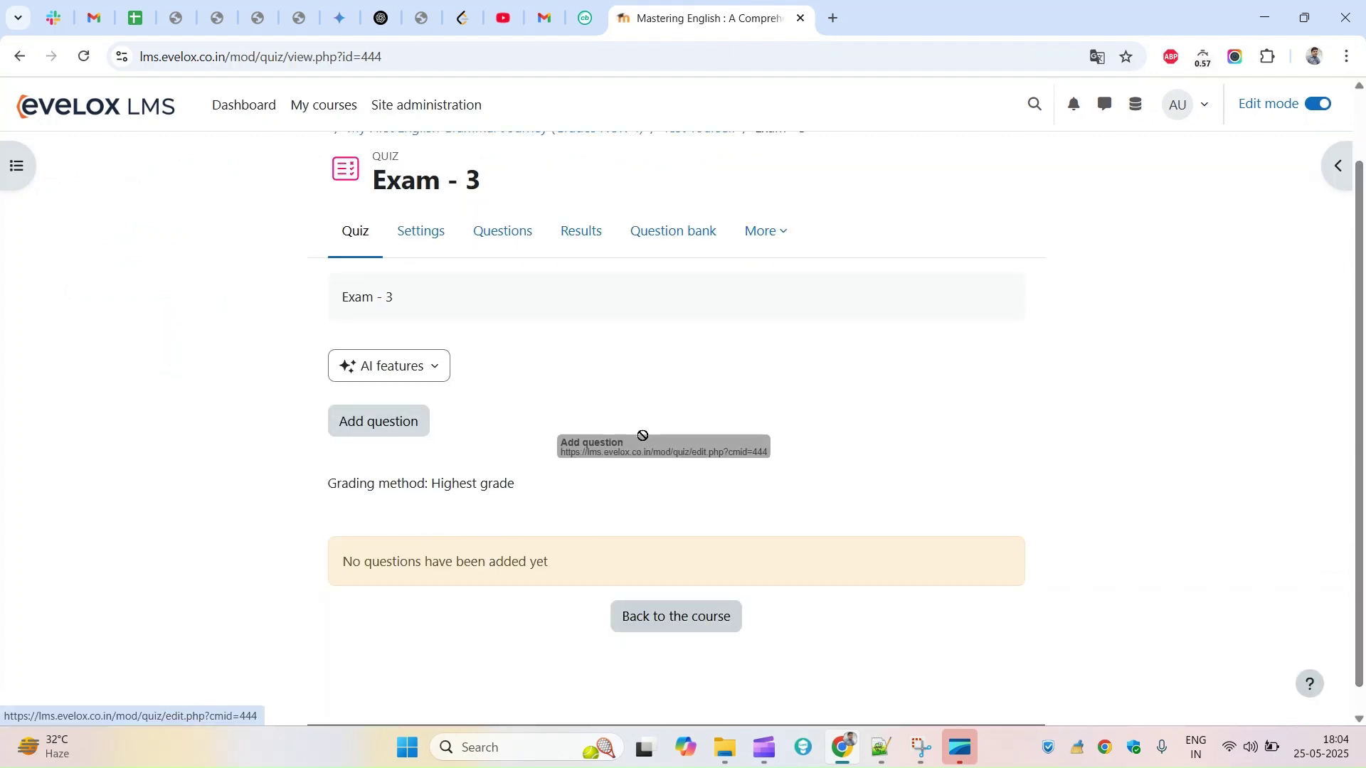
Add all questions from the Default for Exam - 3 category of the question bank to the quiz
{"action": "left_click", "coordinate": [371, 437]}
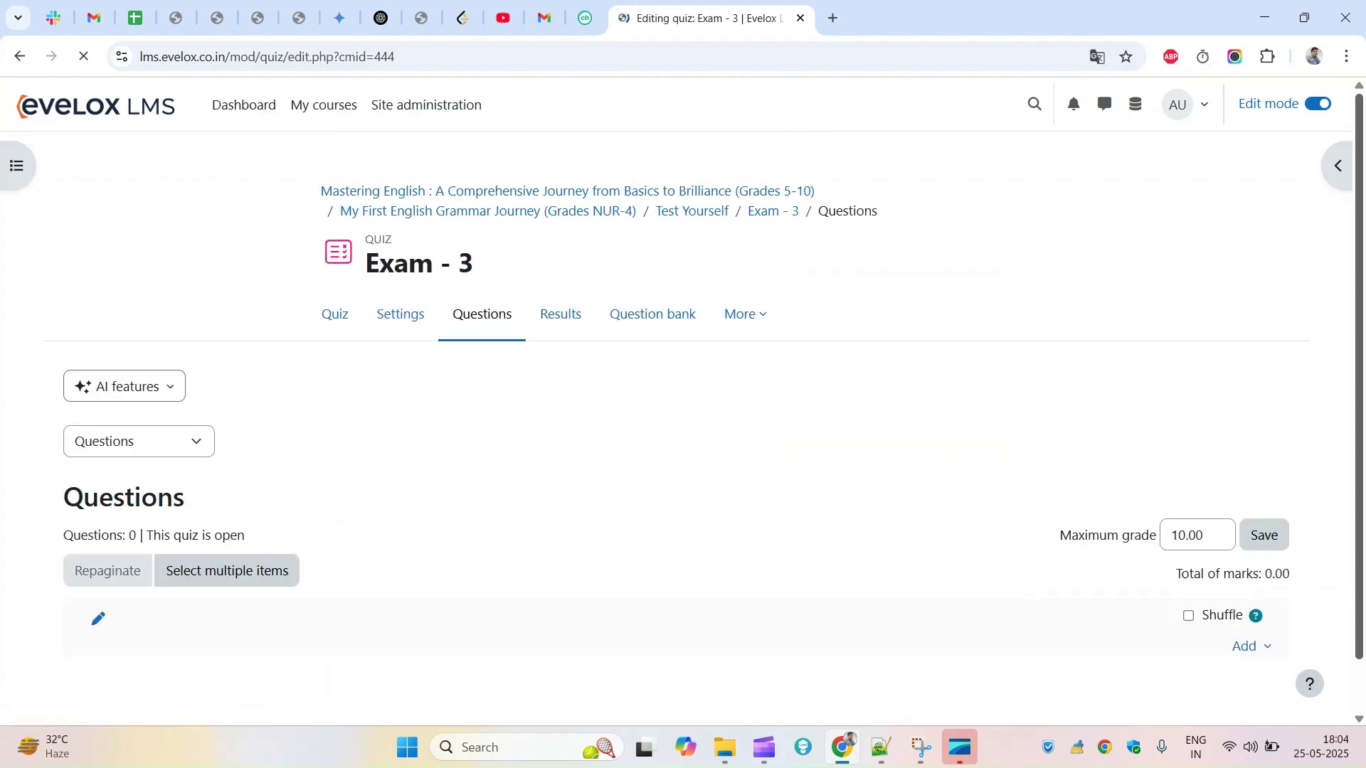
{"action": "left_click", "coordinate": [1248, 589]}
{"action": "left_click", "coordinate": [1222, 644]}
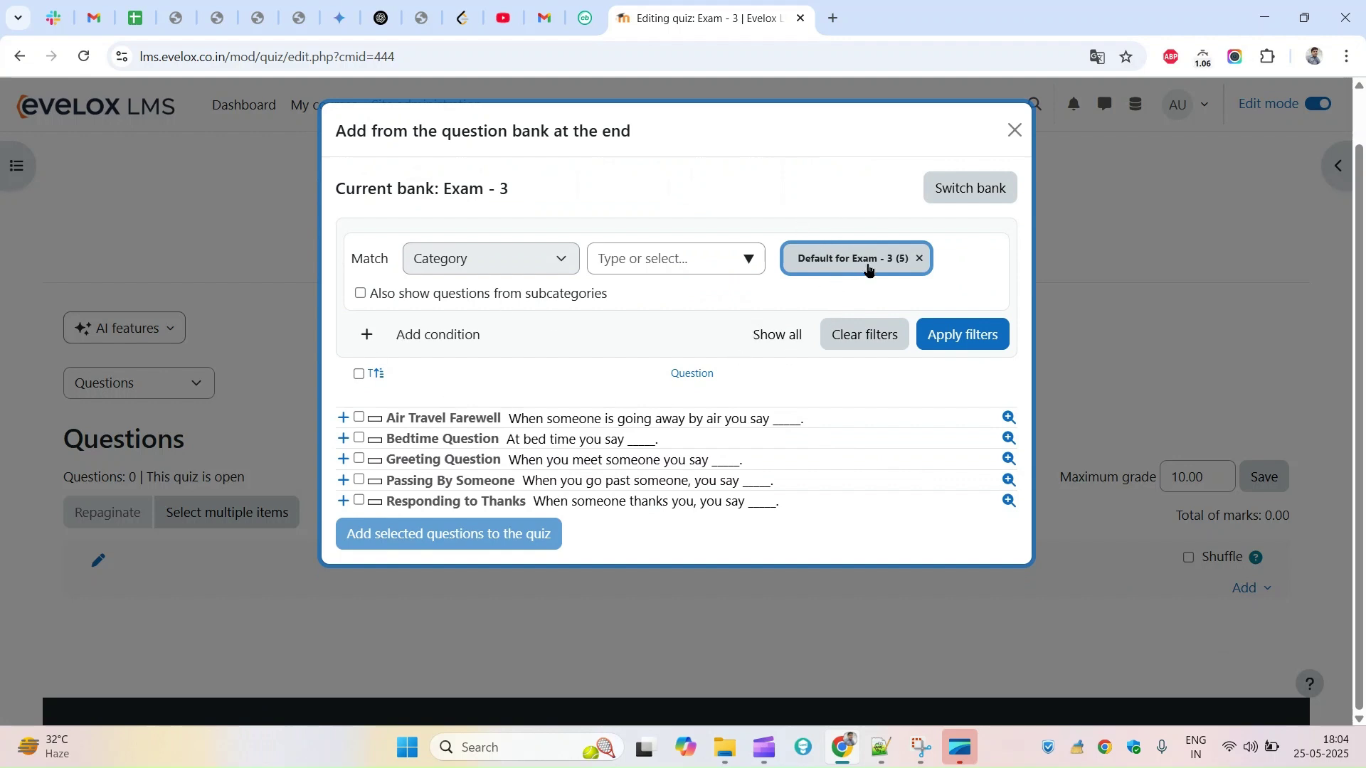
{"action": "left_click", "coordinate": [750, 261]}
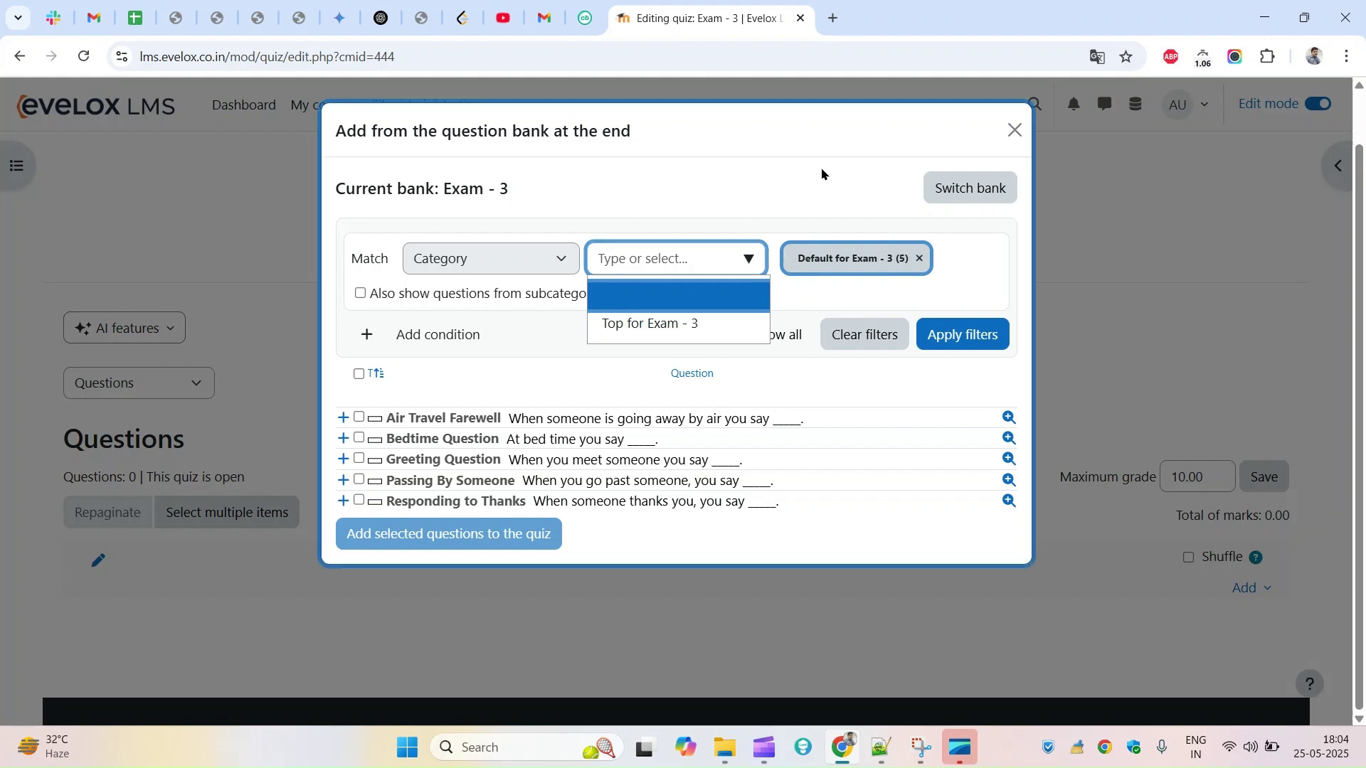
{"action": "left_click", "coordinate": [837, 271]}
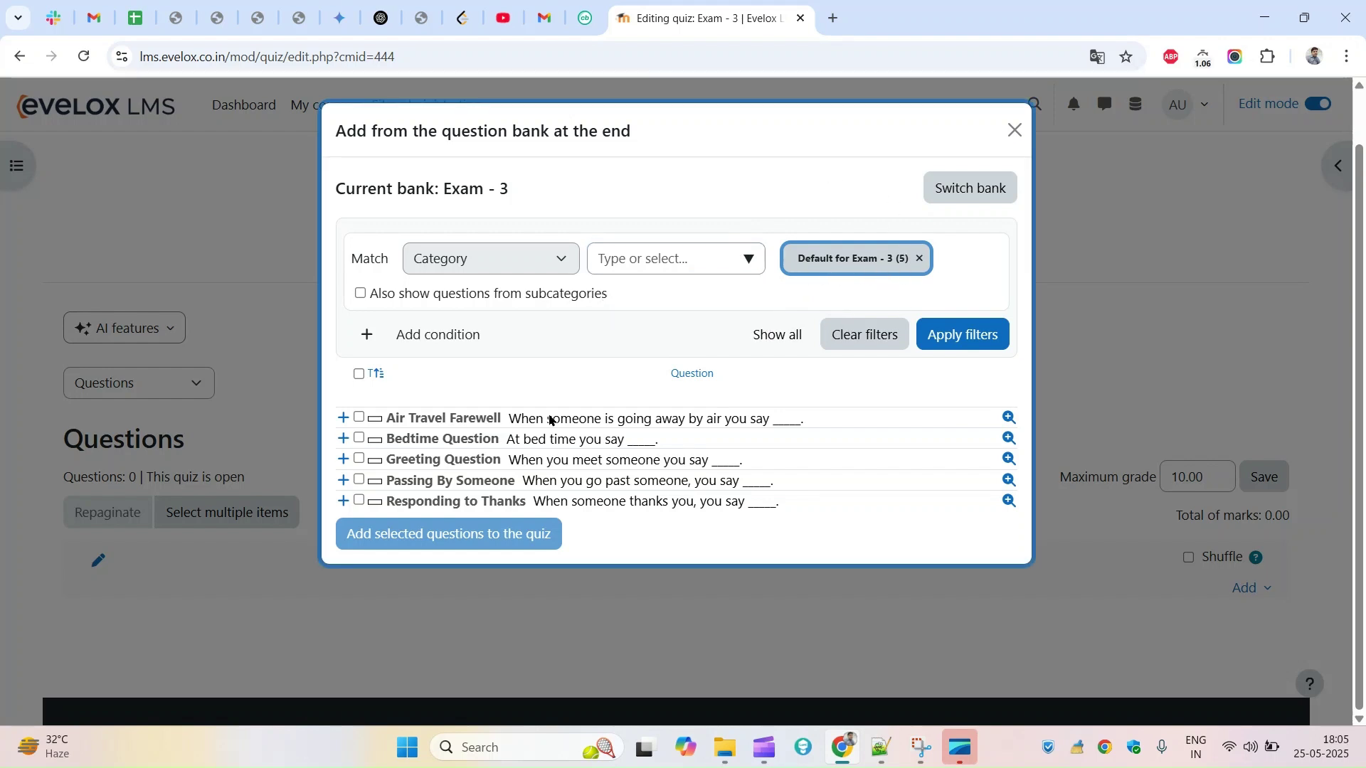
{"action": "left_click", "coordinate": [359, 375]}
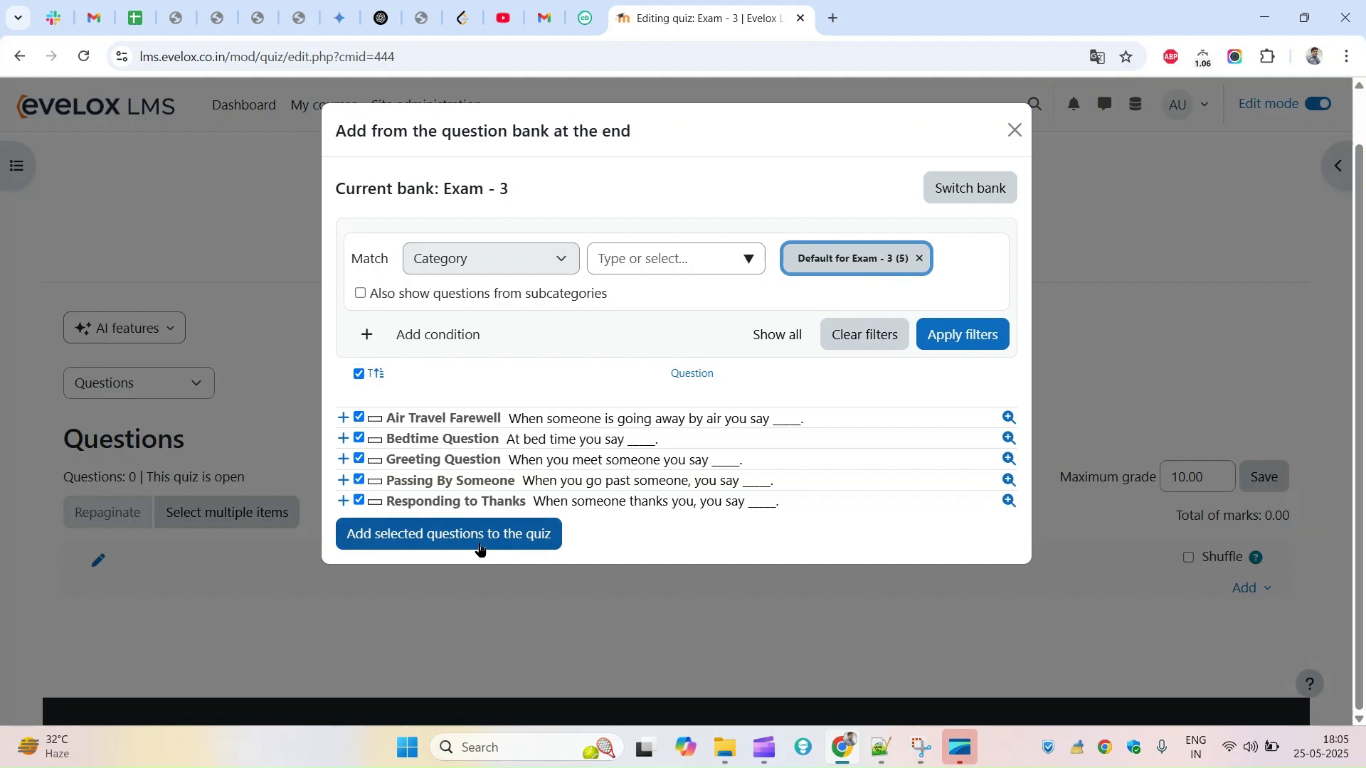
{"action": "left_click", "coordinate": [480, 549]}
{"action": "scroll", "coordinate": [1351, 436], "scroll_direction": "down", "scroll_amount": 3}
{"action": "scroll", "coordinate": [350, 341], "scroll_direction": "up", "scroll_amount": 3}
Return to the Exam - 3 quiz page and start a preview attempt at its first question
{"action": "left_click", "coordinate": [342, 313]}
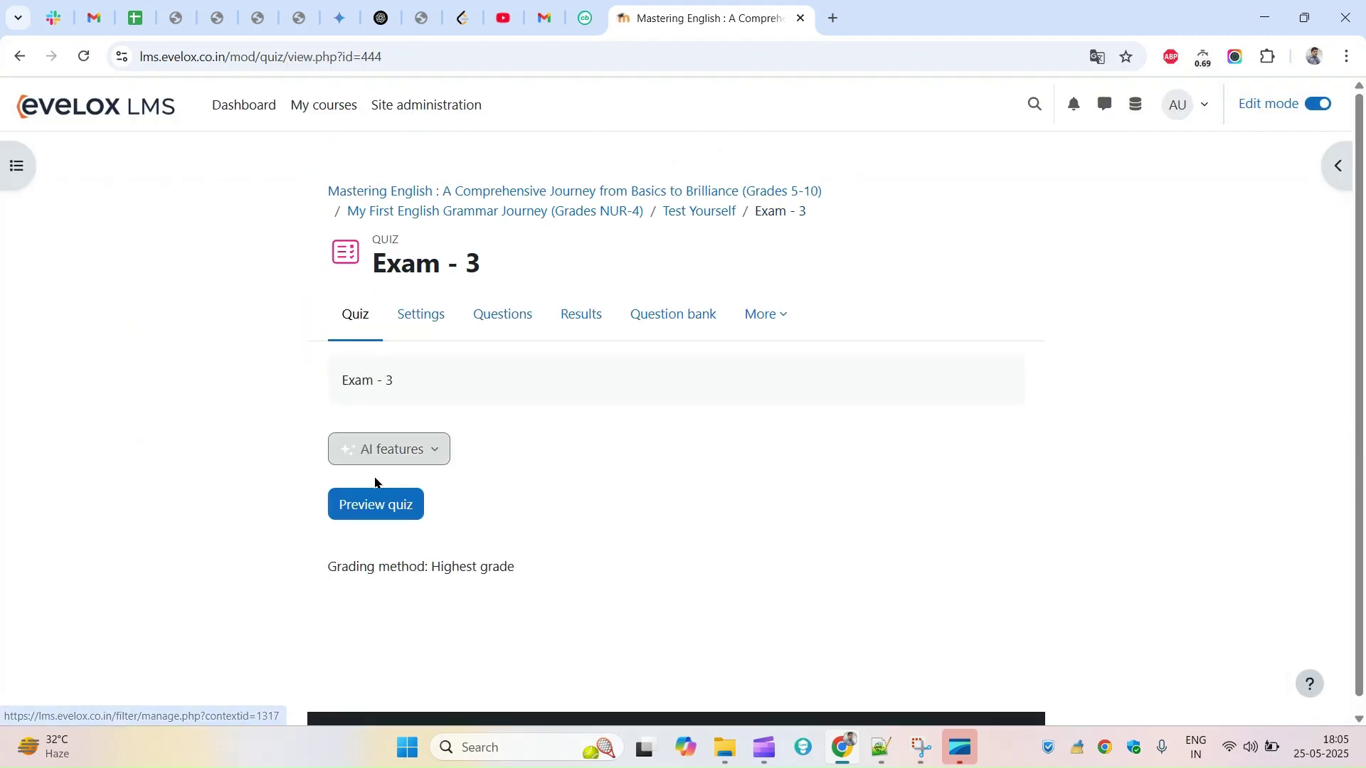
{"action": "left_click", "coordinate": [378, 515]}
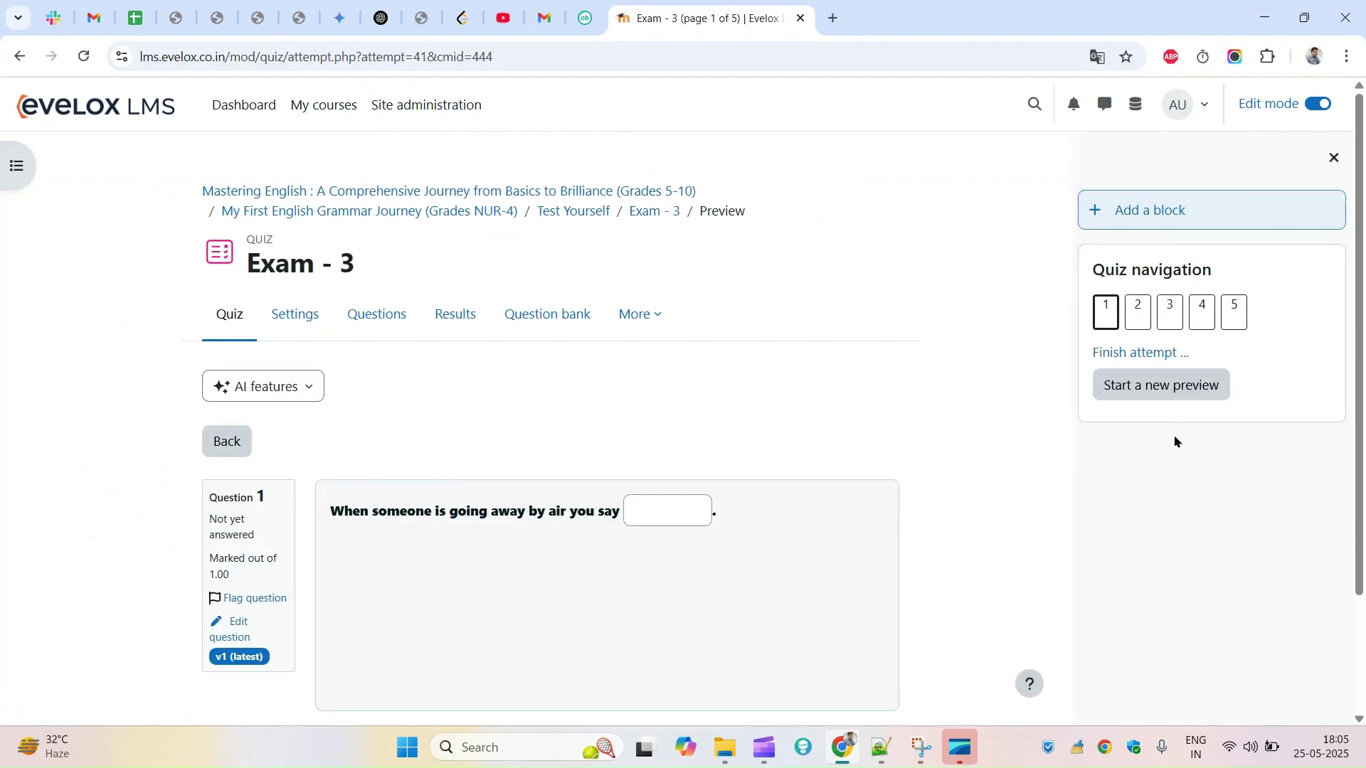
{"action": "scroll", "coordinate": [521, 540], "scroll_direction": "down", "scroll_amount": 1}
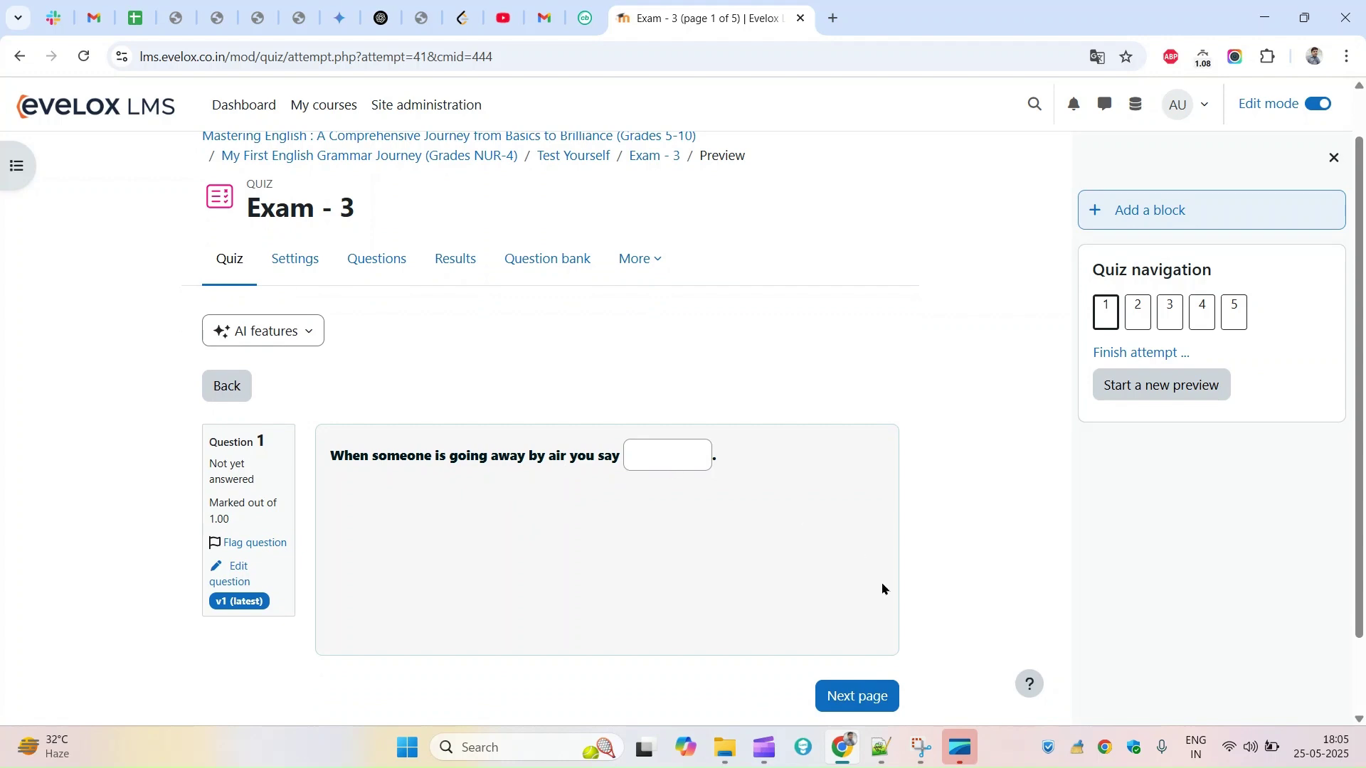
Answer question 1 with "Have a safe flight" copied from the GIFT code in ChatGPT, and continue to question 2
{"action": "left_click", "coordinate": [382, 17]}
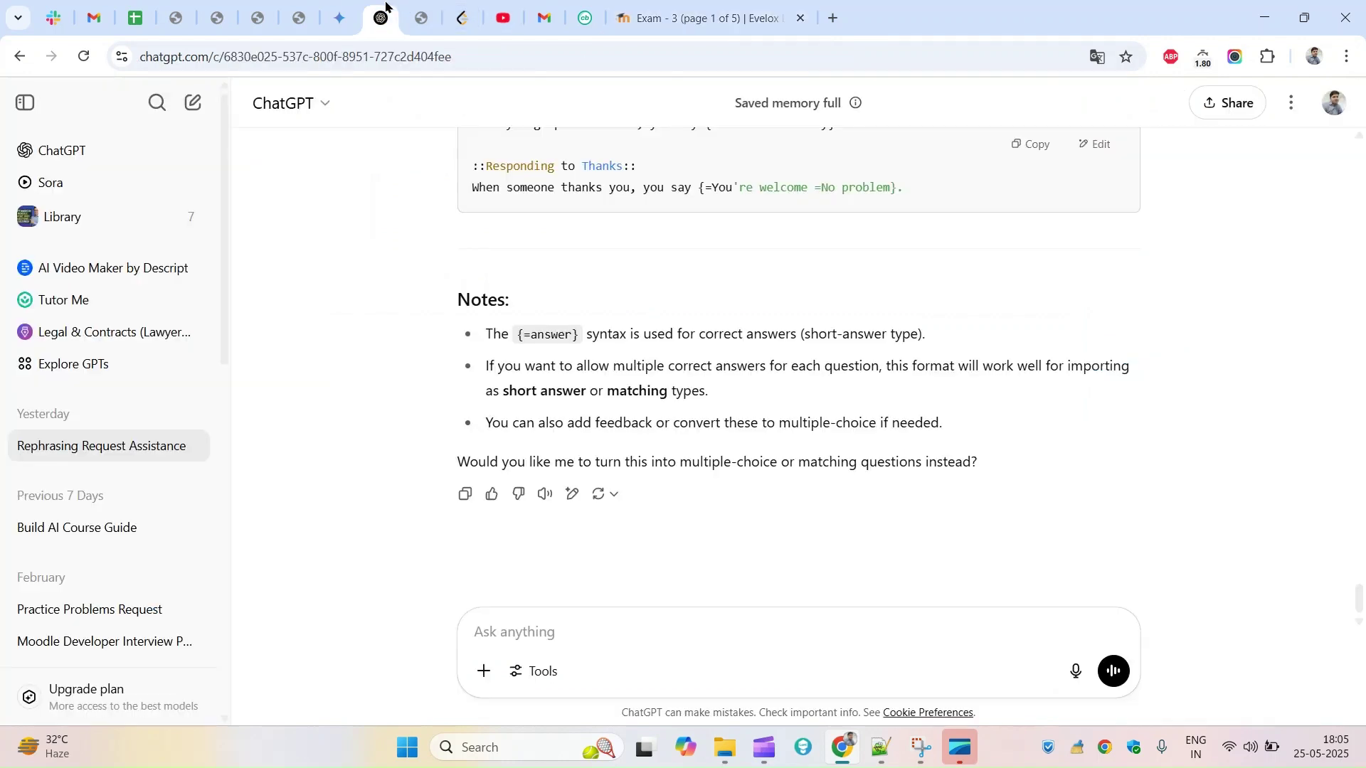
{"action": "scroll", "coordinate": [1360, 594], "scroll_direction": "up", "scroll_amount": 4}
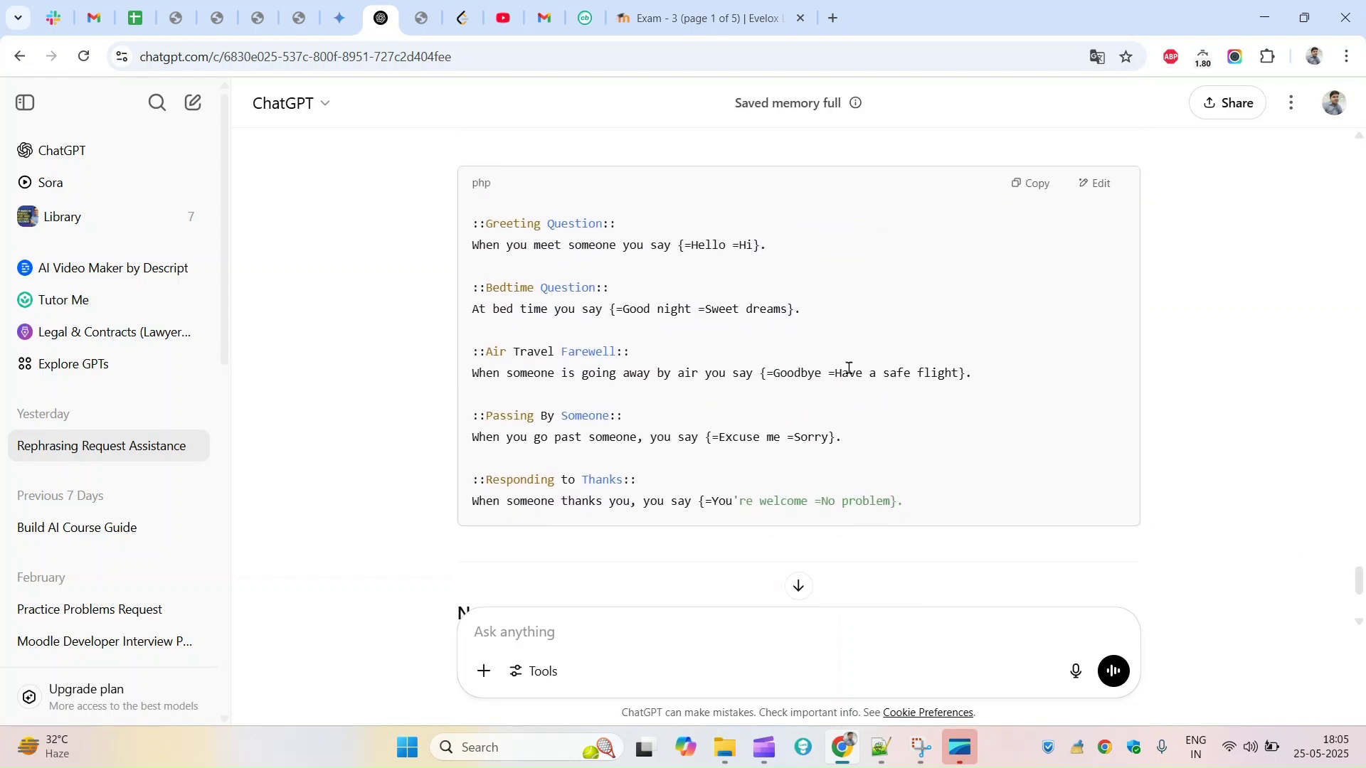
{"action": "left_click_drag", "start_coordinate": [845, 373], "coordinate": [936, 373]}
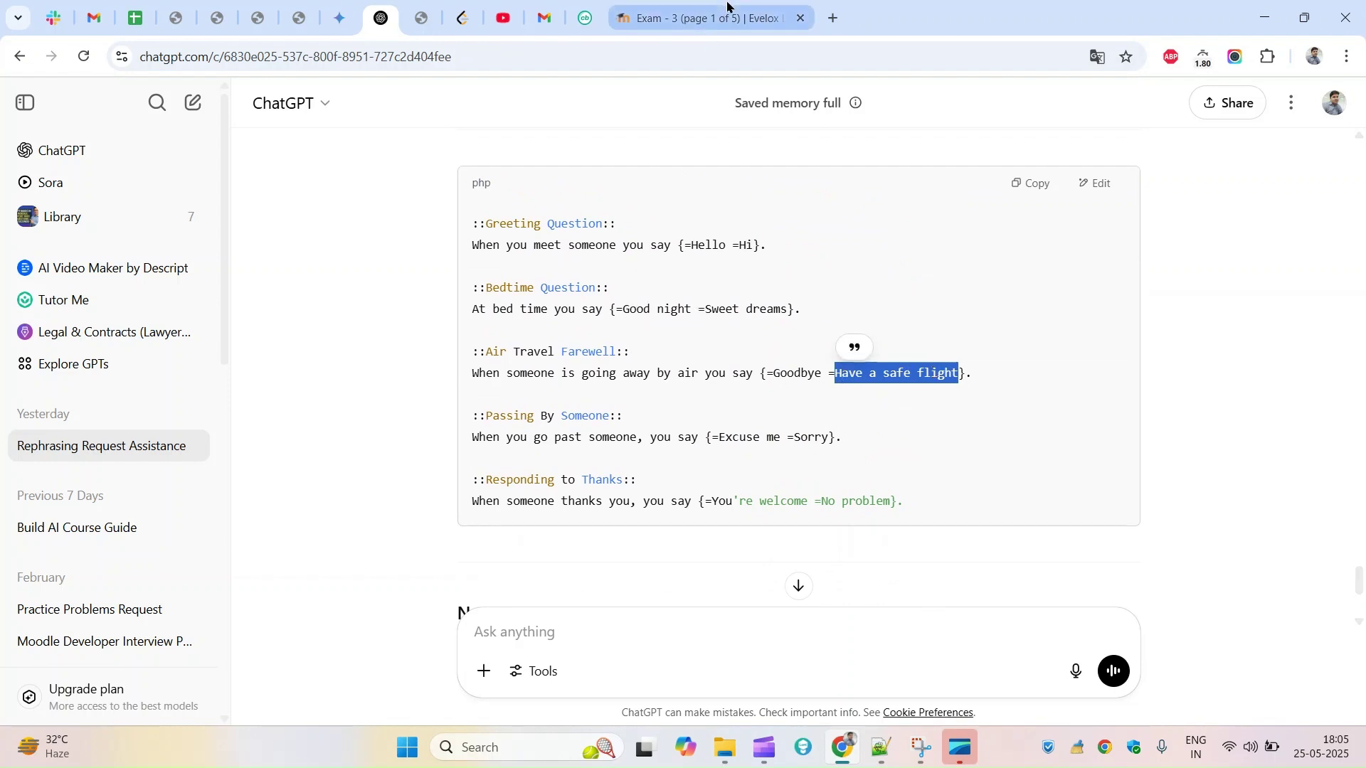
{"action": "right_click", "coordinate": [862, 373]}
{"action": "left_click", "coordinate": [913, 398]}
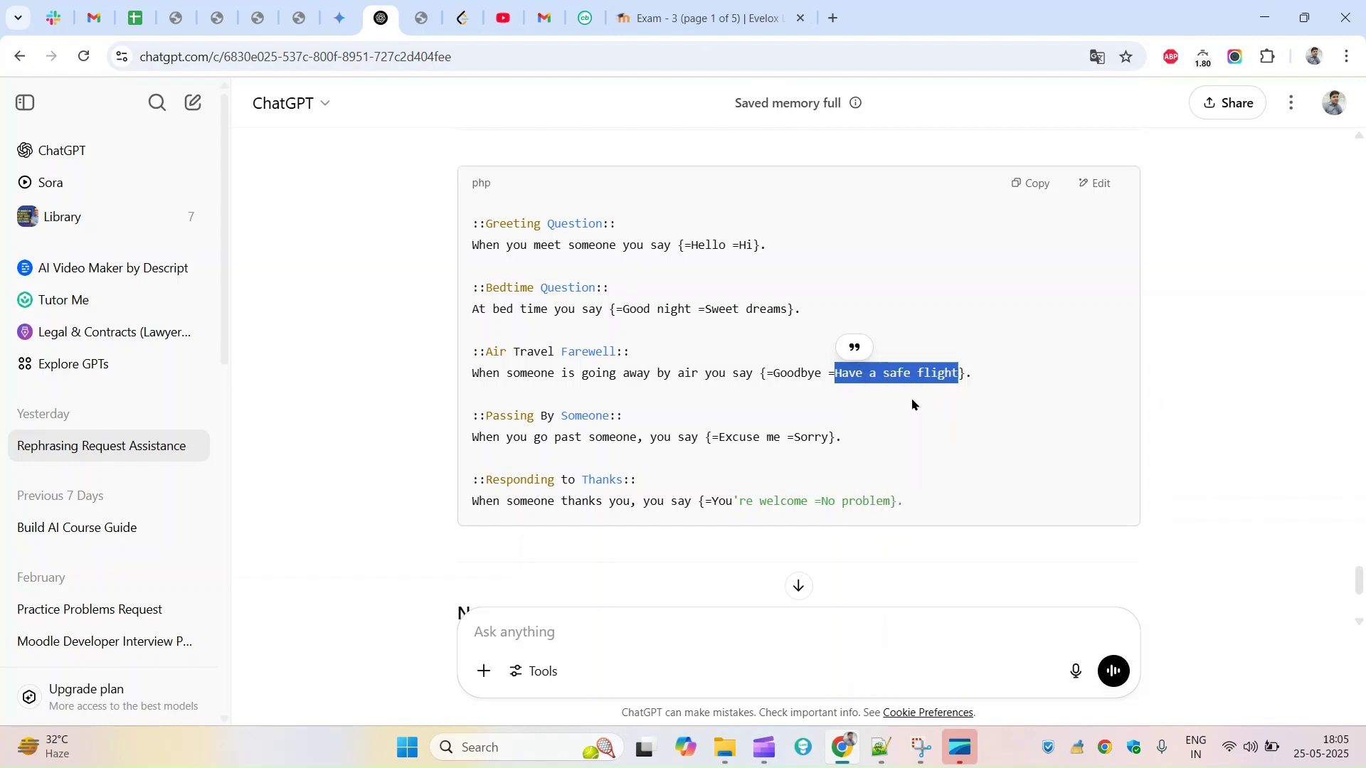
{"action": "left_click", "coordinate": [700, 18]}
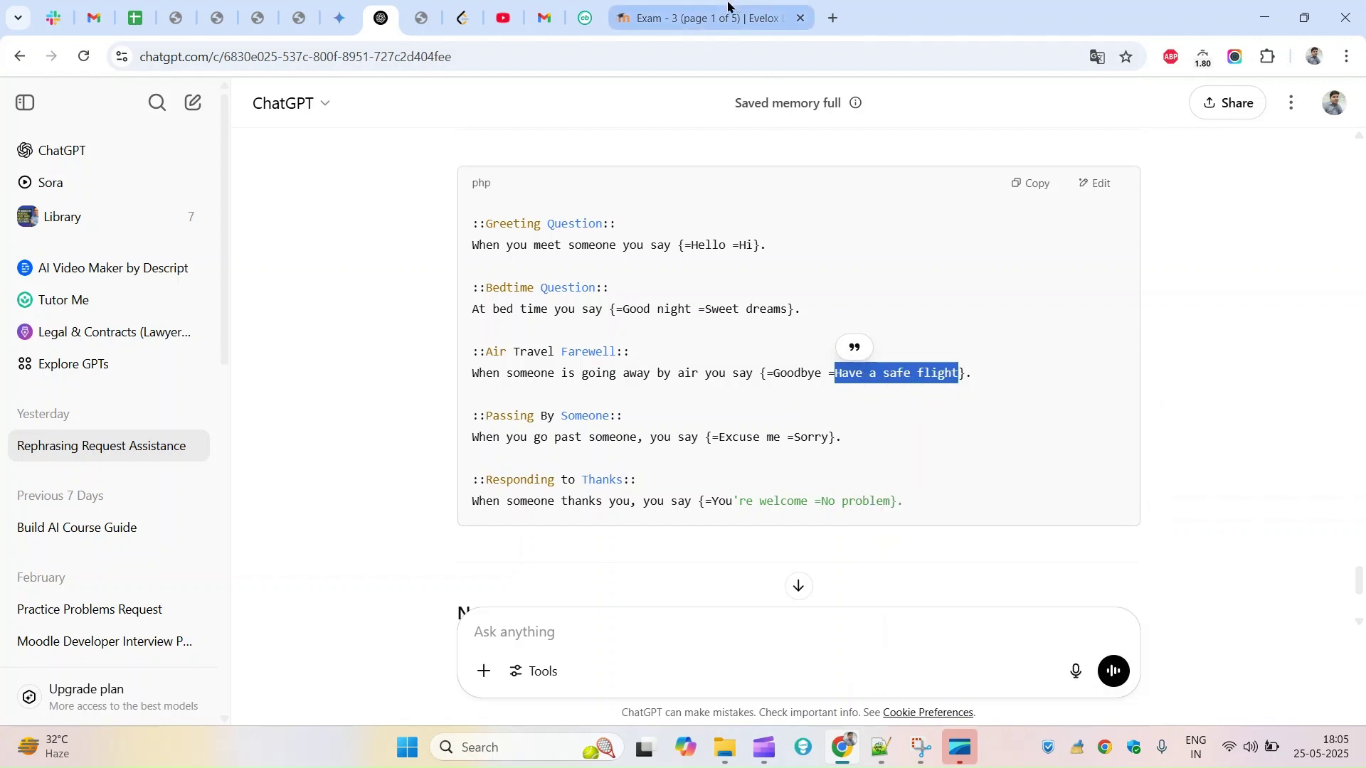
{"action": "right_click", "coordinate": [659, 459]}
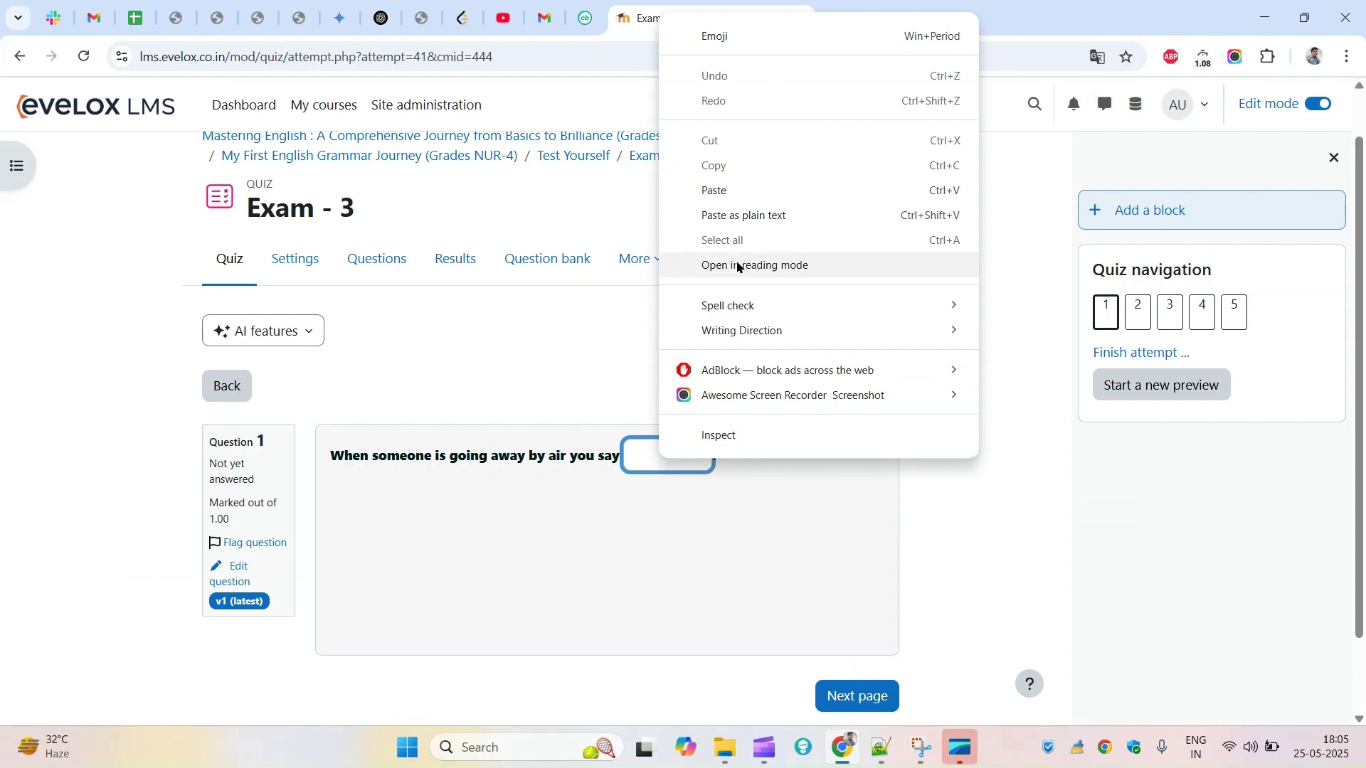
{"action": "left_click", "coordinate": [711, 191]}
{"action": "left_click", "coordinate": [869, 702]}
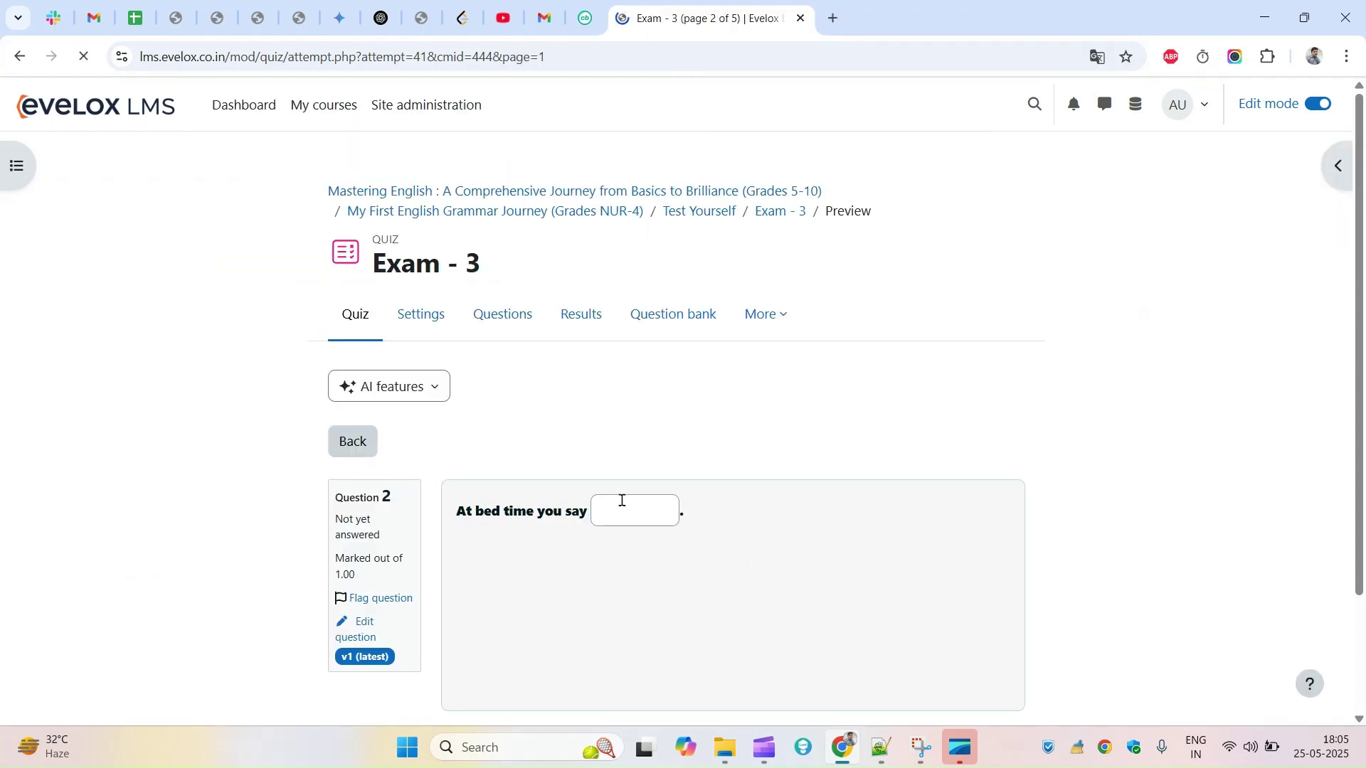
Answer the bedtime question with "Good night" copied from the ChatGPT code, and continue to question 3
{"action": "left_click", "coordinate": [382, 17]}
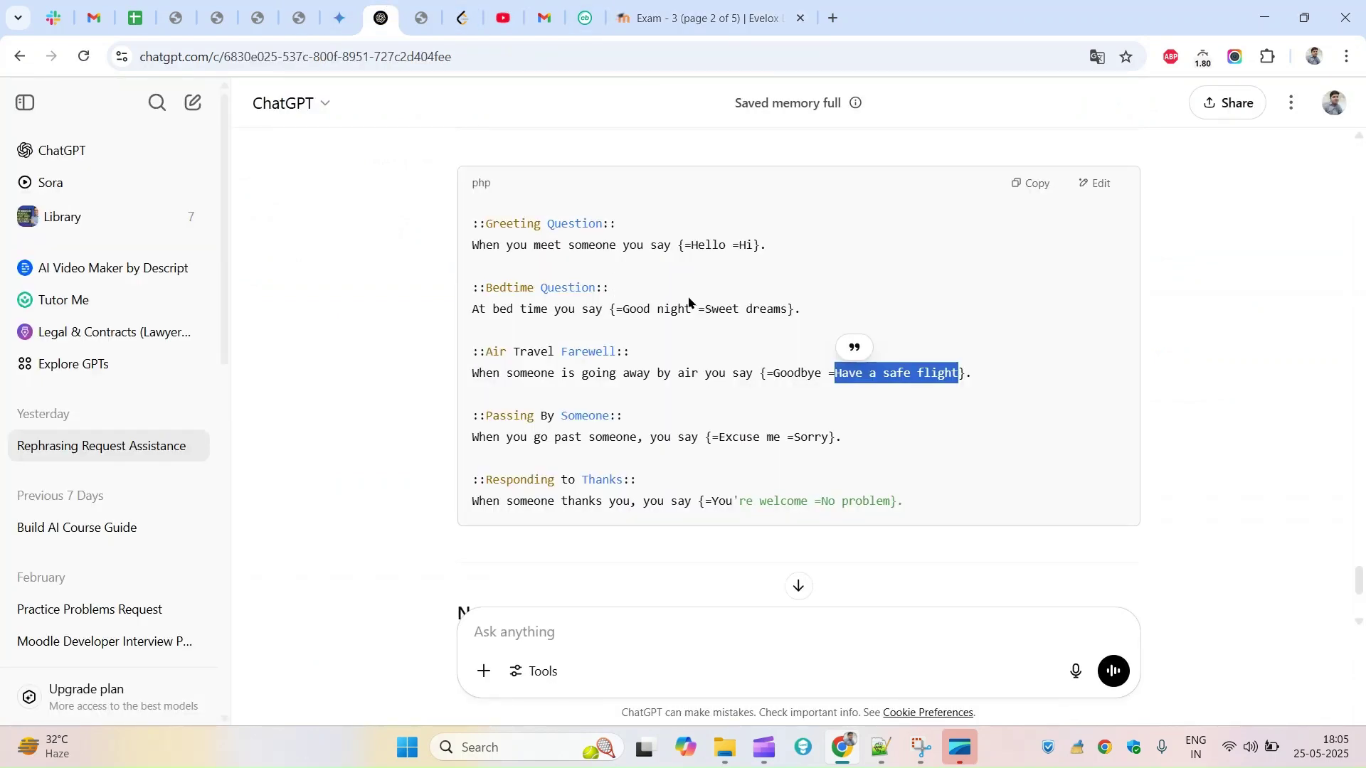
{"action": "left_click_drag", "start_coordinate": [624, 309], "coordinate": [691, 311]}
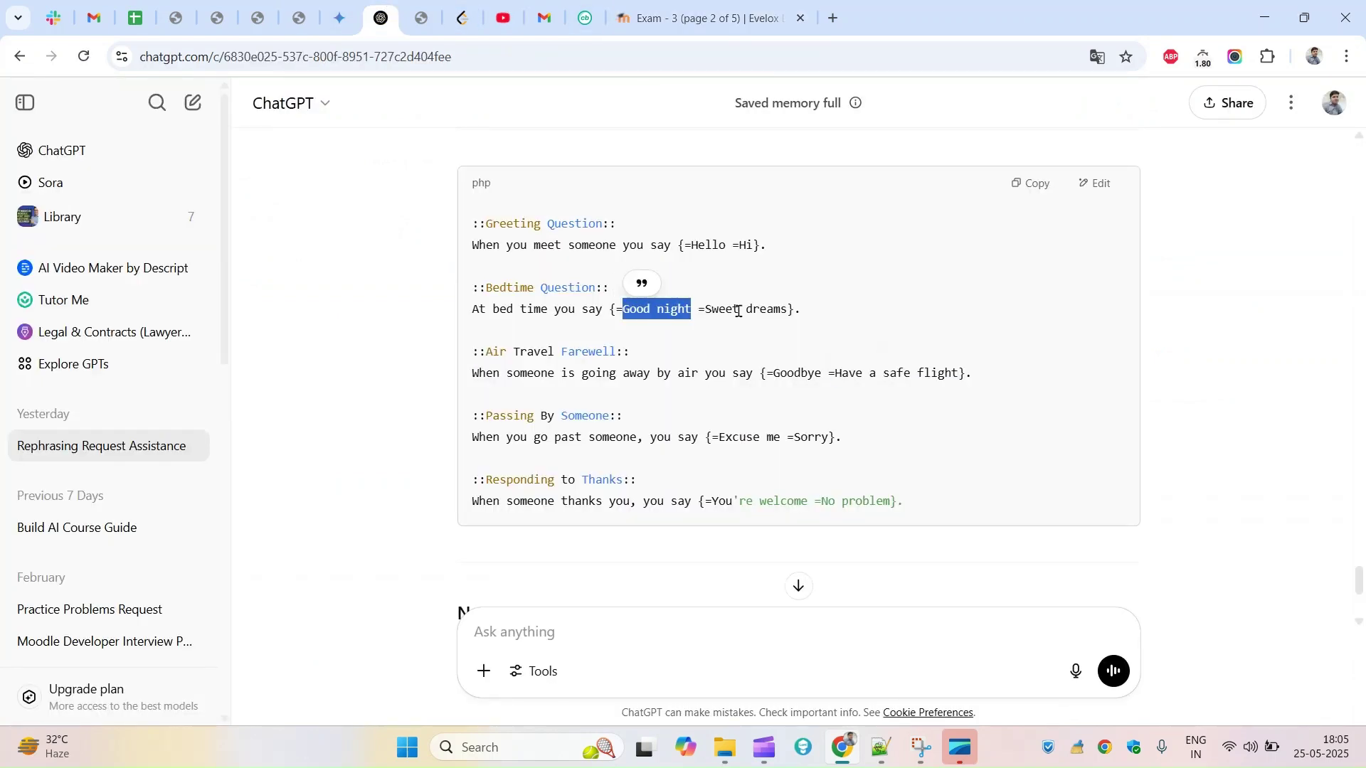
{"action": "left_click", "coordinate": [697, 14]}
{"action": "left_click", "coordinate": [633, 510]}
{"action": "key", "text": "ctrl+v"}
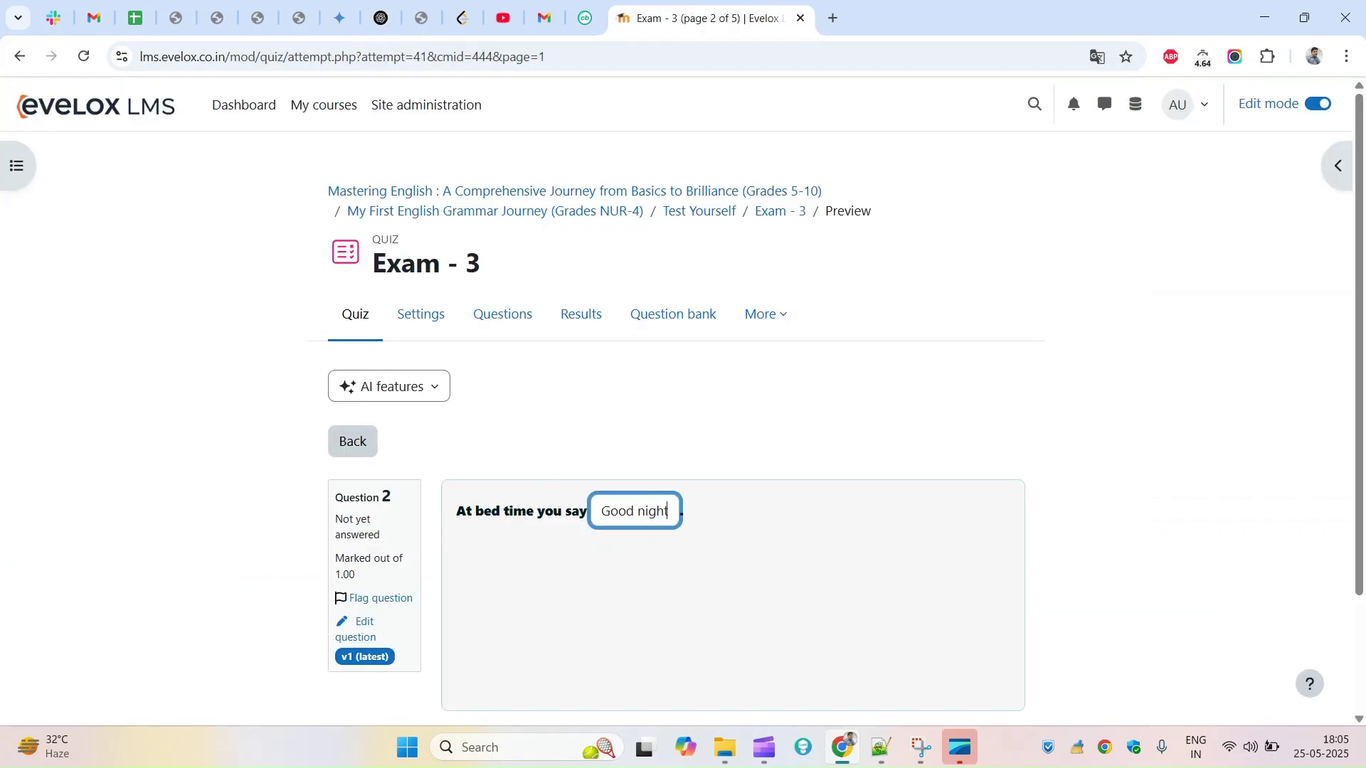
{"action": "scroll", "coordinate": [1128, 626], "scroll_direction": "down", "scroll_amount": 1}
{"action": "left_click", "coordinate": [1009, 687]}
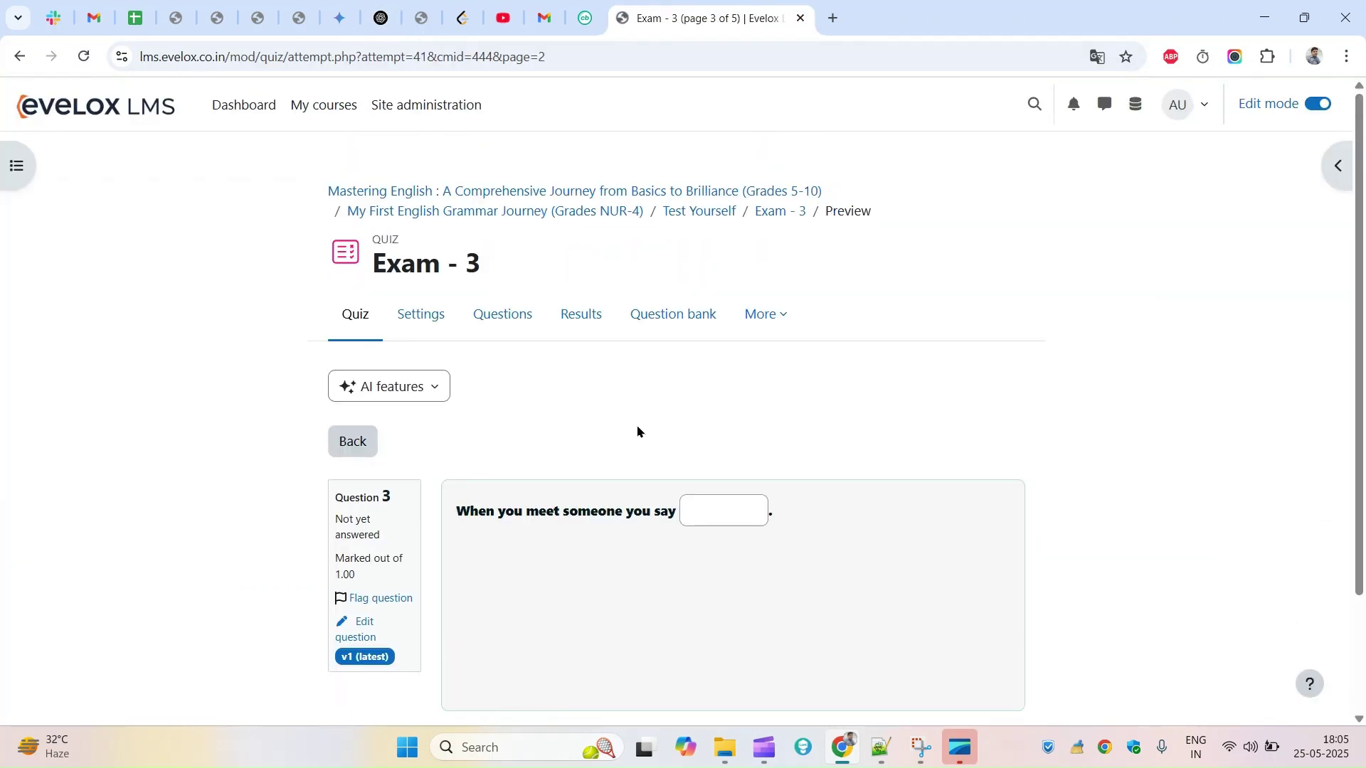
Answer the question about meeting someone with "Hello" copied from the ChatGPT code, and continue to question 4
{"action": "double_click", "coordinate": [485, 512]}
{"action": "left_click_drag", "start_coordinate": [485, 512], "coordinate": [673, 511]}
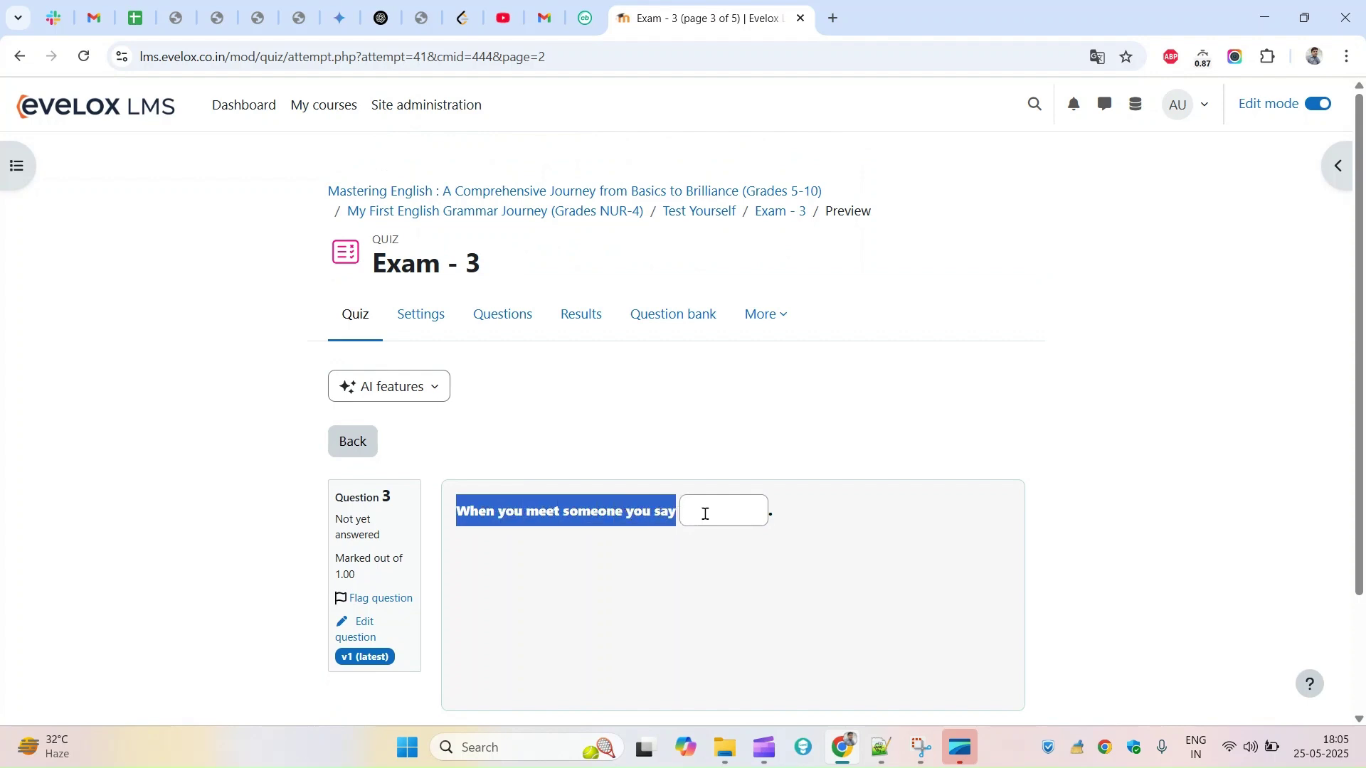
{"action": "left_click", "coordinate": [713, 510]}
{"action": "left_click", "coordinate": [381, 17]}
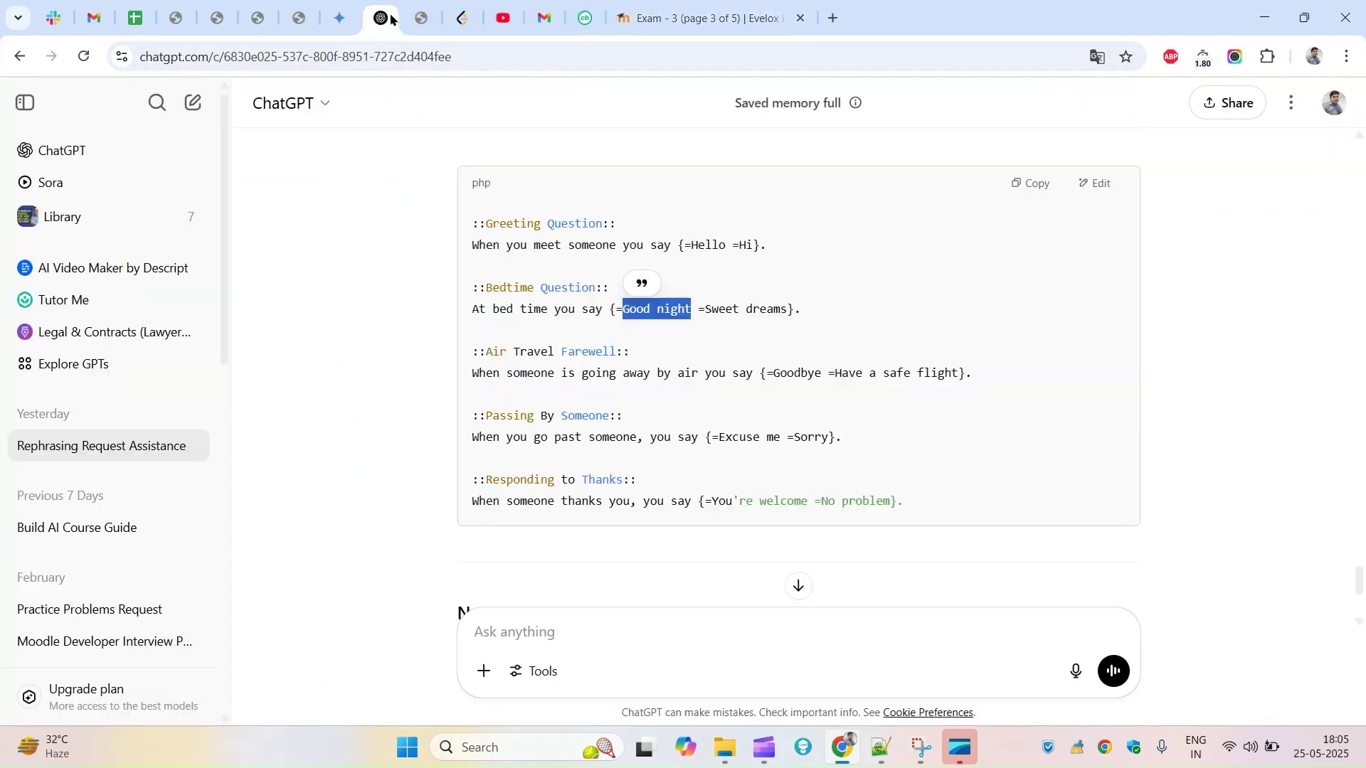
{"action": "double_click", "coordinate": [709, 245]}
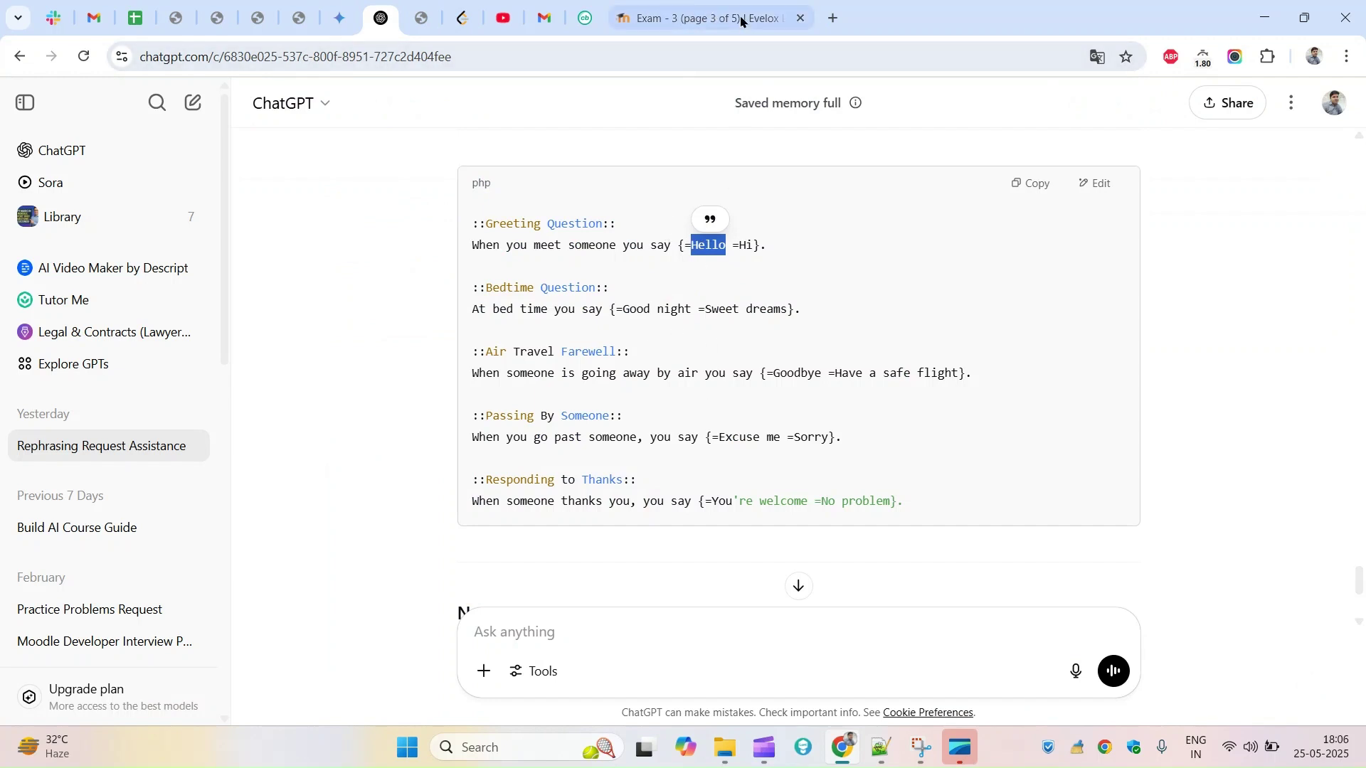
{"action": "left_click", "coordinate": [701, 17]}
{"action": "key", "text": "ctrl+v"}
{"action": "scroll", "coordinate": [1344, 472], "scroll_direction": "down", "scroll_amount": 3}
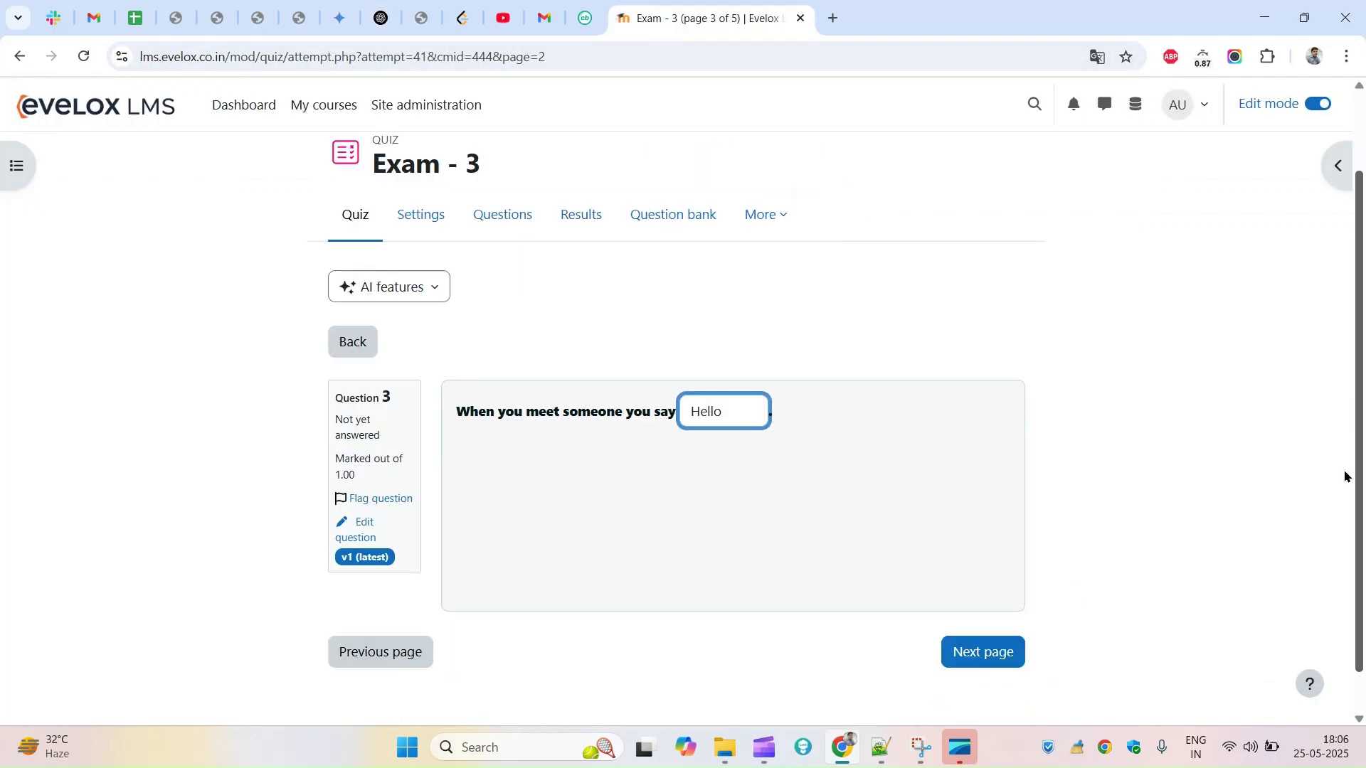
{"action": "left_click", "coordinate": [984, 656]}
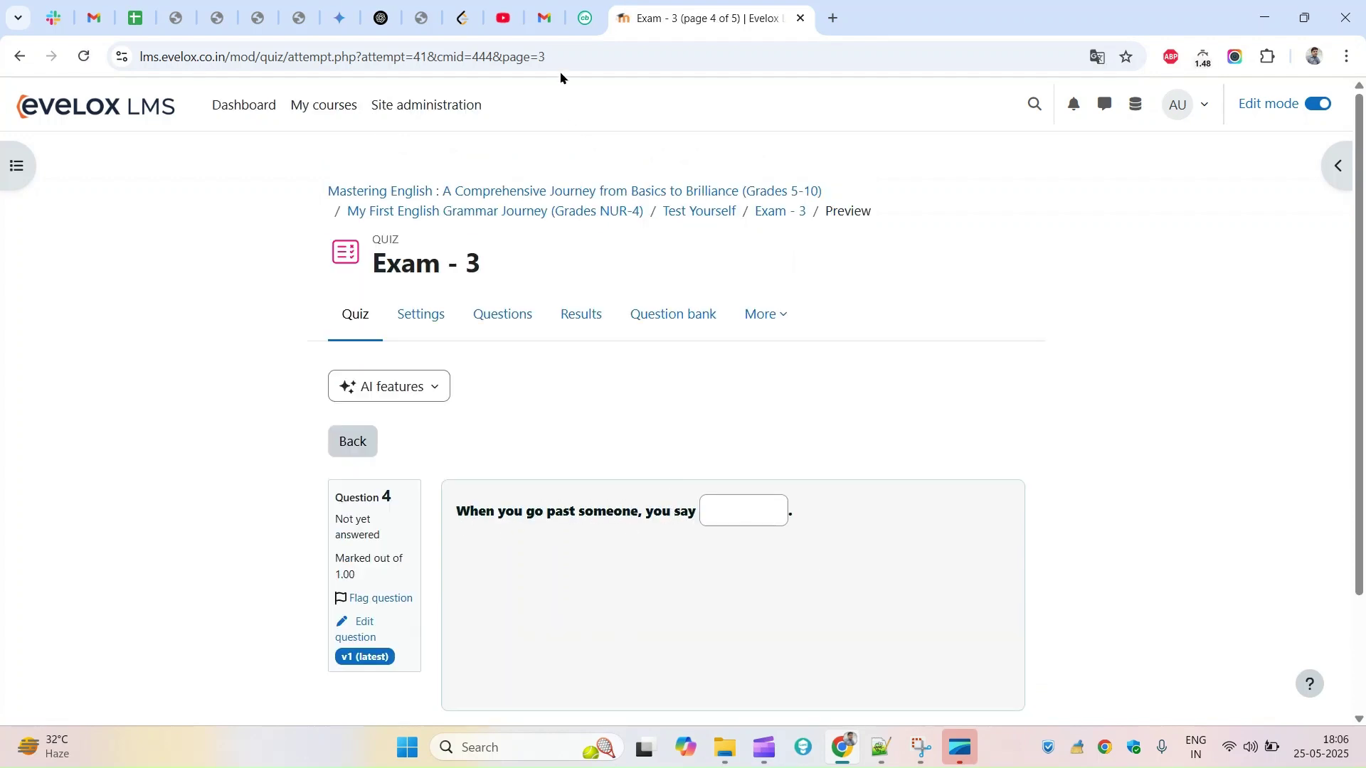
Answer the question about going past someone with "Excuse me" copied from the ChatGPT code, and continue to question 5
{"action": "left_click", "coordinate": [381, 18]}
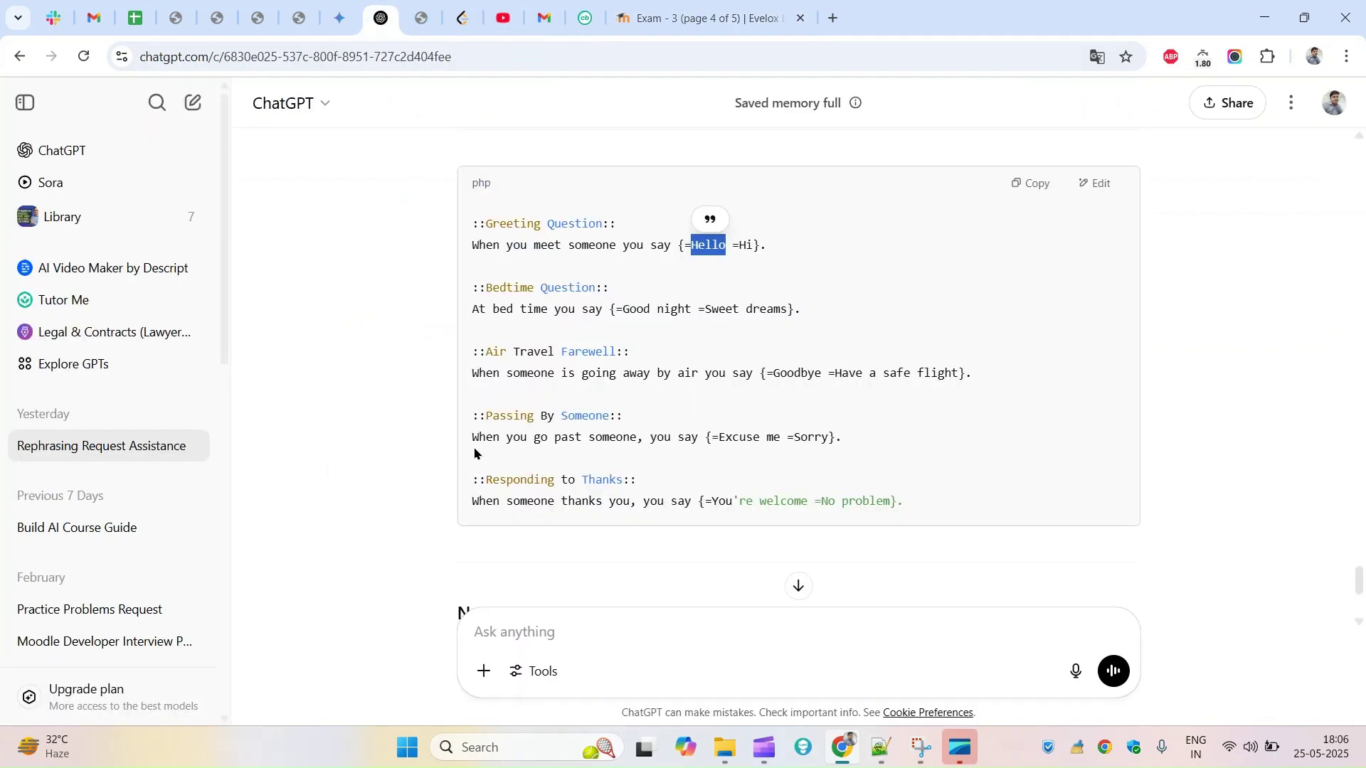
{"action": "left_click_drag", "start_coordinate": [729, 437], "coordinate": [780, 437]}
{"action": "key", "text": "ctrl+c"}
{"action": "left_click", "coordinate": [710, 21]}
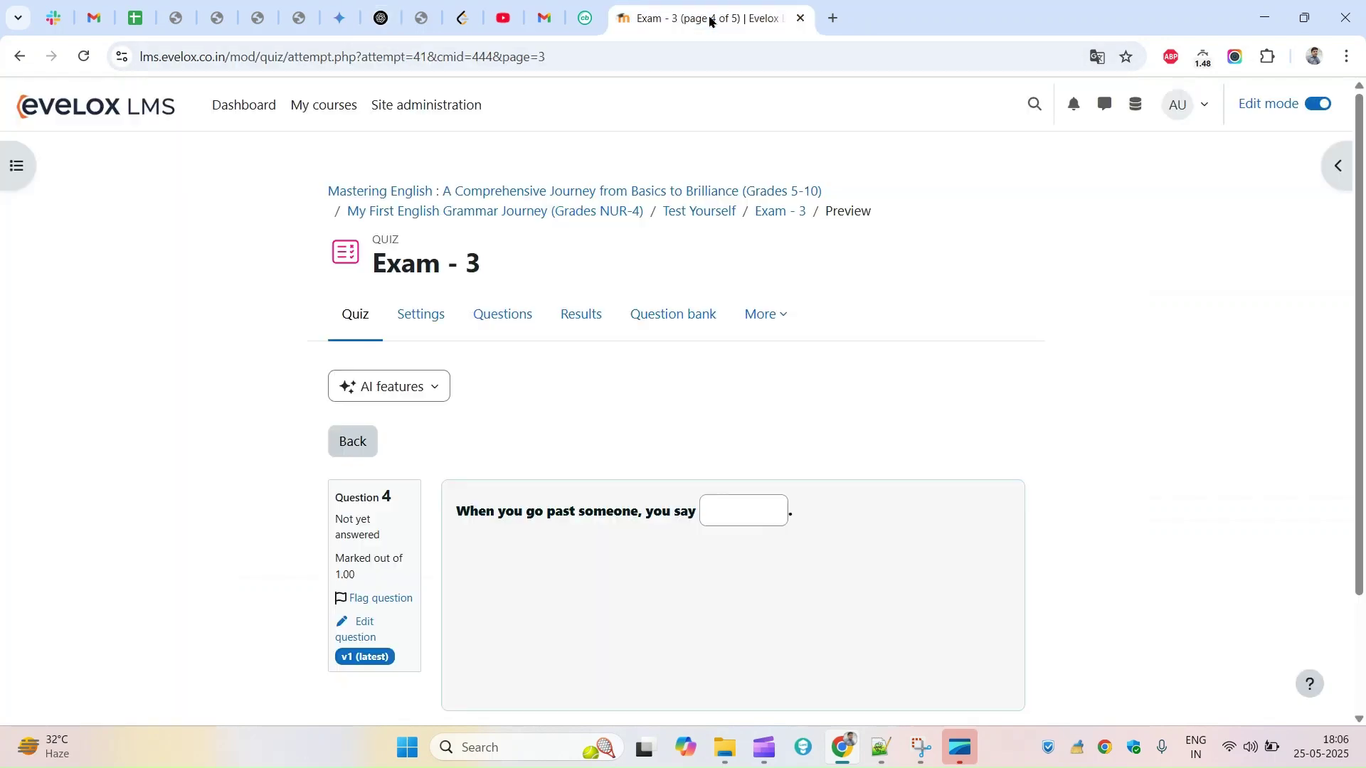
{"action": "left_click", "coordinate": [761, 497]}
{"action": "key", "text": "ctrl+v"}
{"action": "scroll", "coordinate": [1123, 624], "scroll_direction": "down", "scroll_amount": 1}
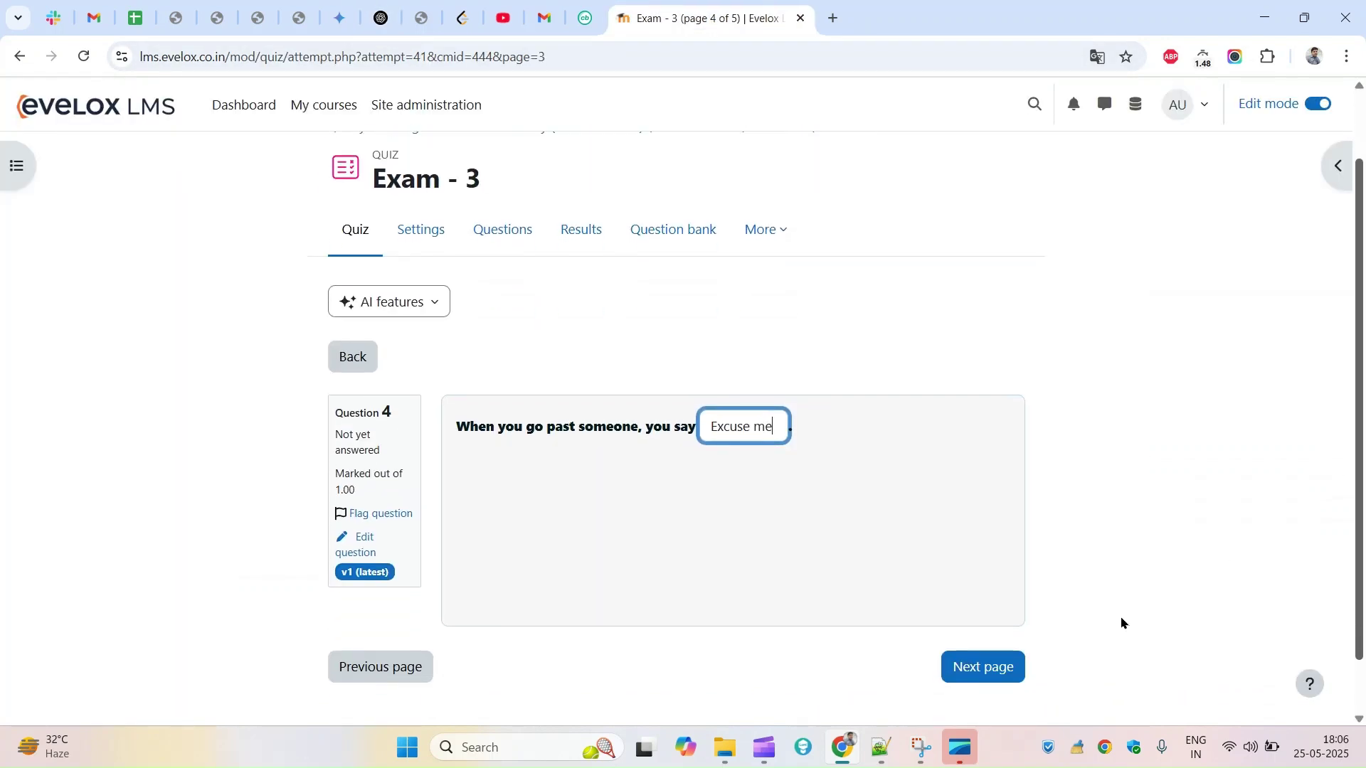
{"action": "left_click", "coordinate": [987, 665]}
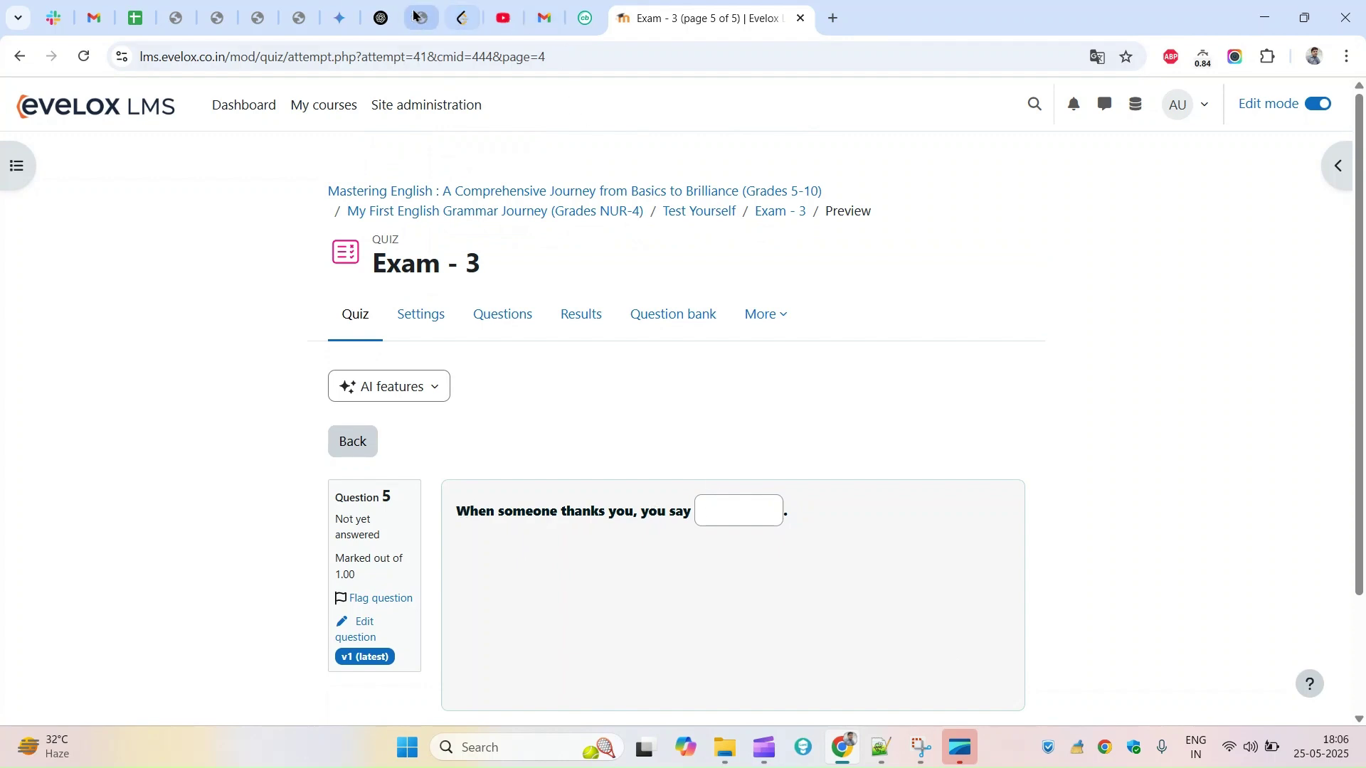
Answer the question about being thanked with "No problem" copied from the ChatGPT code, and finish to the attempt summary
{"action": "left_click", "coordinate": [381, 18]}
{"action": "mouse_move", "coordinate": [895, 501]}
{"action": "left_mouse_down"}
{"action": "mouse_move", "coordinate": [816, 504]}
{"action": "mouse_move", "coordinate": [891, 502]}
{"action": "left_mouse_up"}
{"action": "key", "text": "ctrl+c"}
{"action": "left_click", "coordinate": [742, 7]}
{"action": "left_click", "coordinate": [725, 512]}
{"action": "key", "text": "ctrl+v"}
{"action": "scroll", "coordinate": [725, 512], "scroll_direction": "down", "scroll_amount": 2}
{"action": "left_click", "coordinate": [1003, 636]}
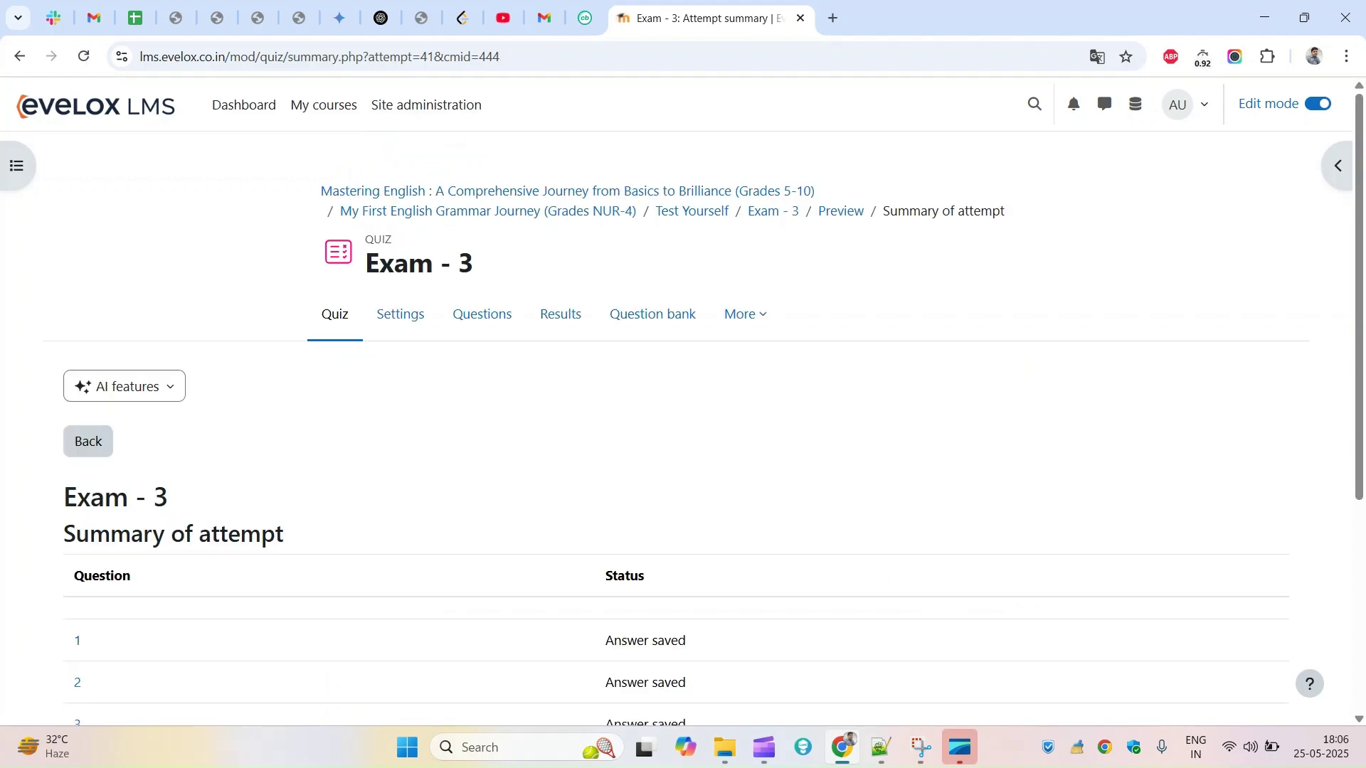
Submit all answers of the preview attempt and confirm finishing it
{"action": "scroll", "coordinate": [1314, 497], "scroll_direction": "down", "scroll_amount": 4}
{"action": "left_click", "coordinate": [677, 637]}
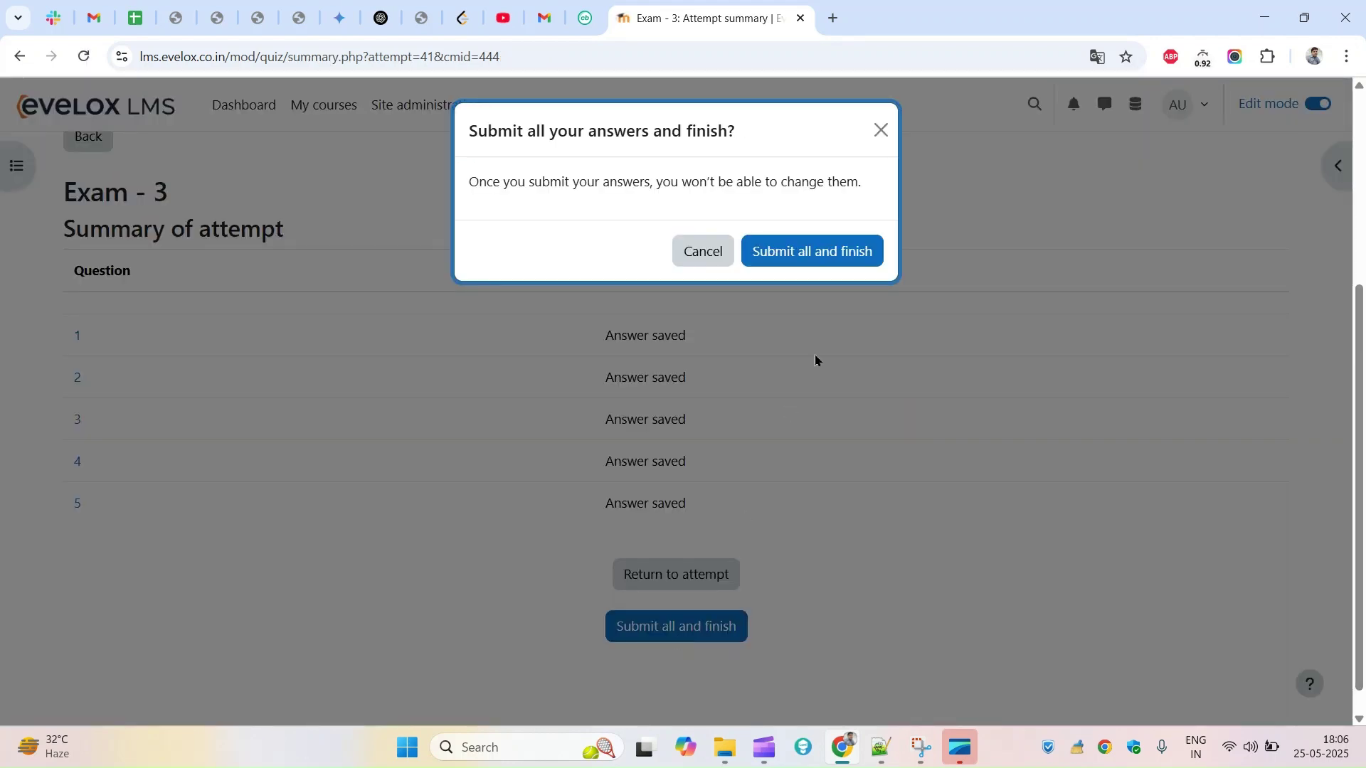
{"action": "left_click", "coordinate": [824, 252]}
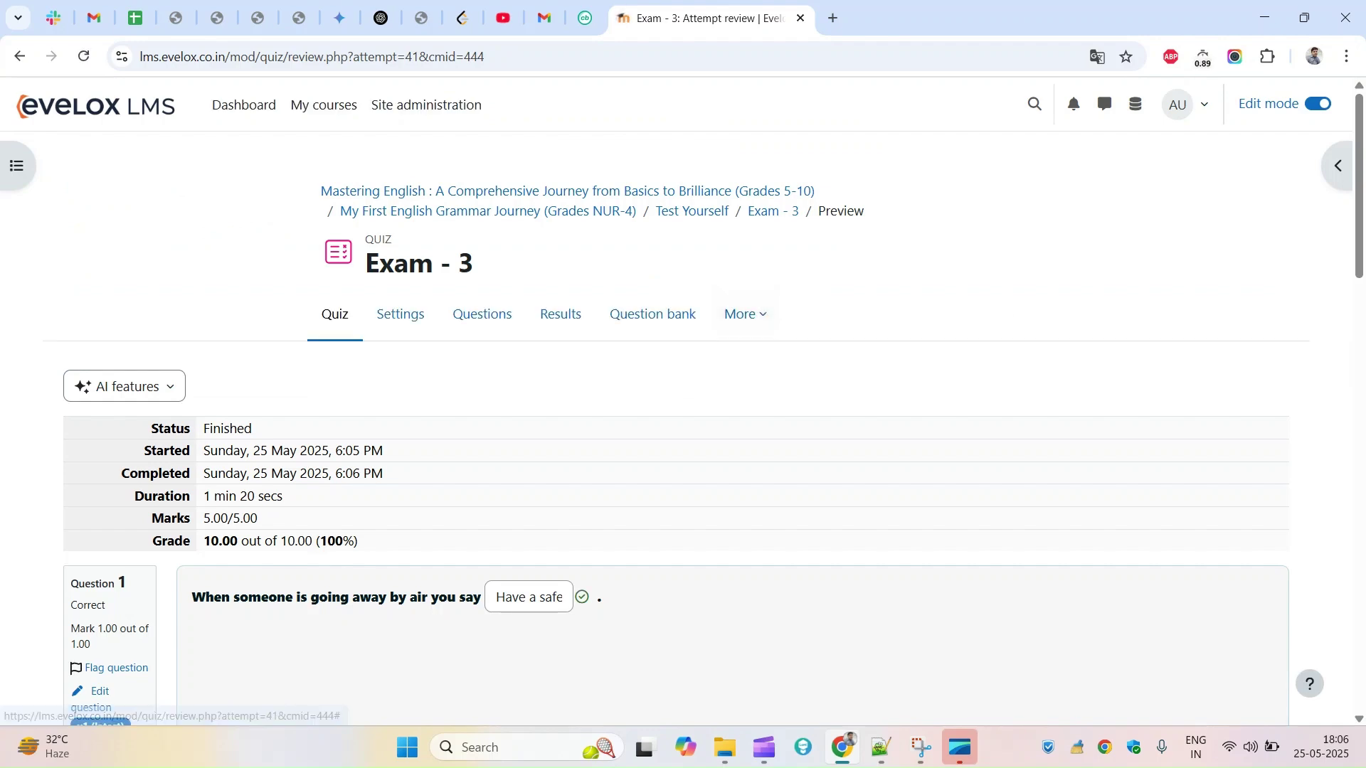
Review the attempt's marks and the correct answer of each question, and finish the review
{"action": "double_click", "coordinate": [212, 517]}
{"action": "left_click", "coordinate": [291, 525]}
{"action": "scroll", "coordinate": [1320, 387], "scroll_direction": "down", "scroll_amount": 20}
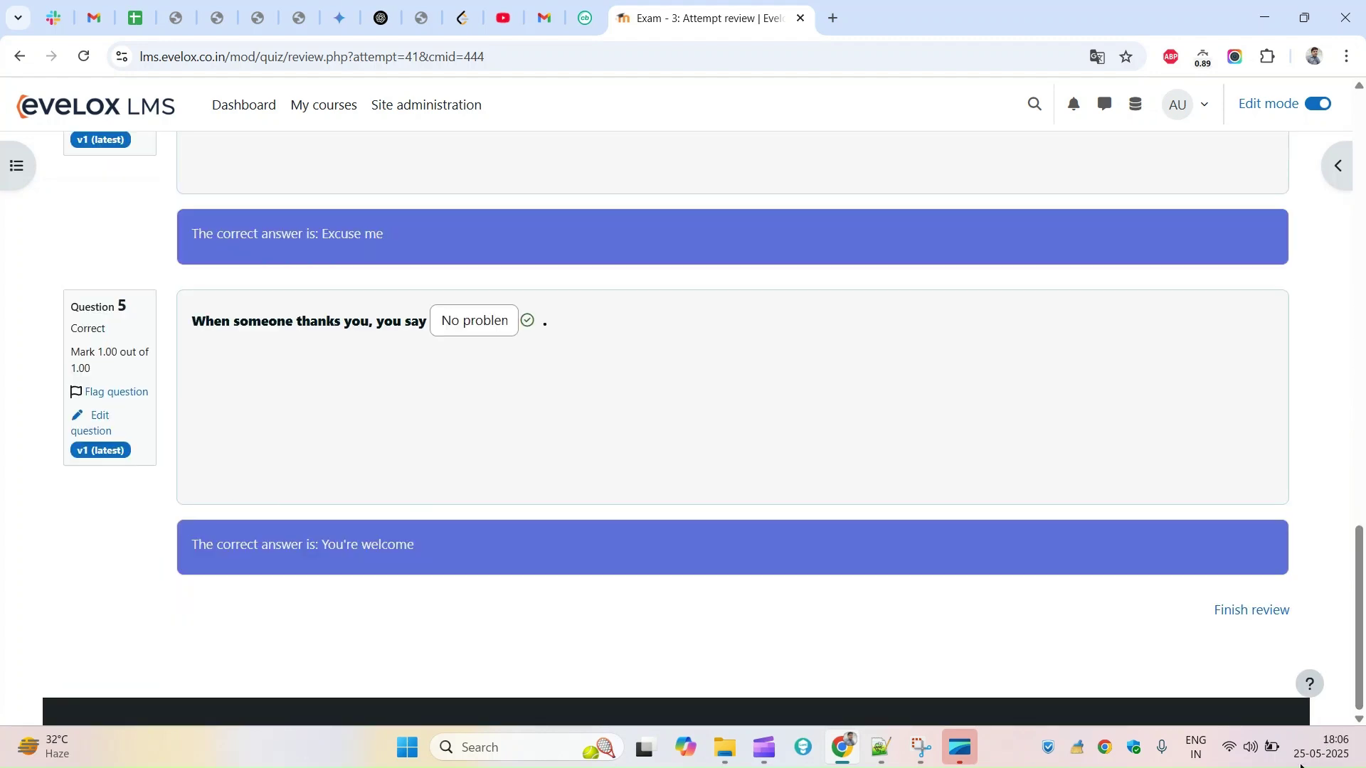
{"action": "left_click", "coordinate": [1256, 611]}
{"action": "left_click_drag", "start_coordinate": [1359, 305], "coordinate": [1360, 353]}
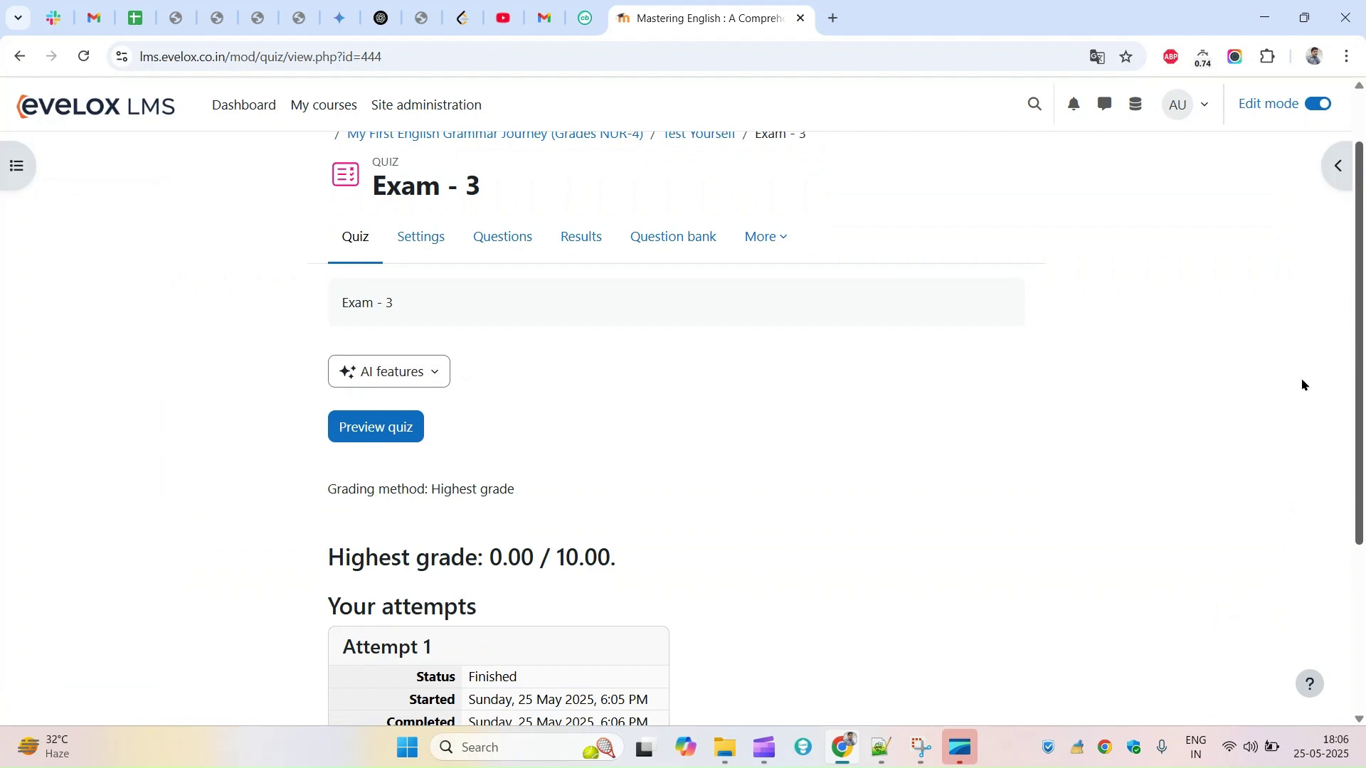
Switch to Snipping Tool and view the original worksheet image in a maximized window
{"action": "left_click", "coordinate": [921, 747]}
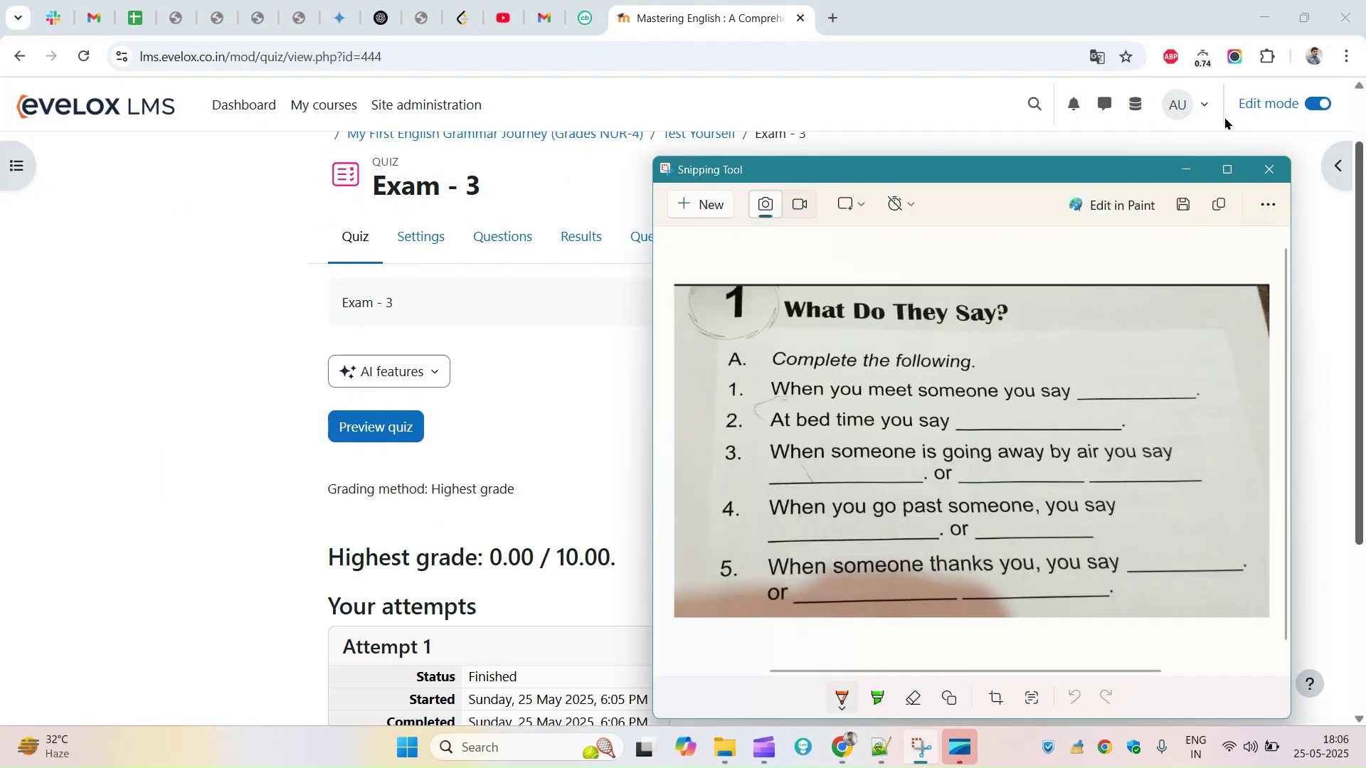
{"action": "left_click", "coordinate": [1228, 169]}
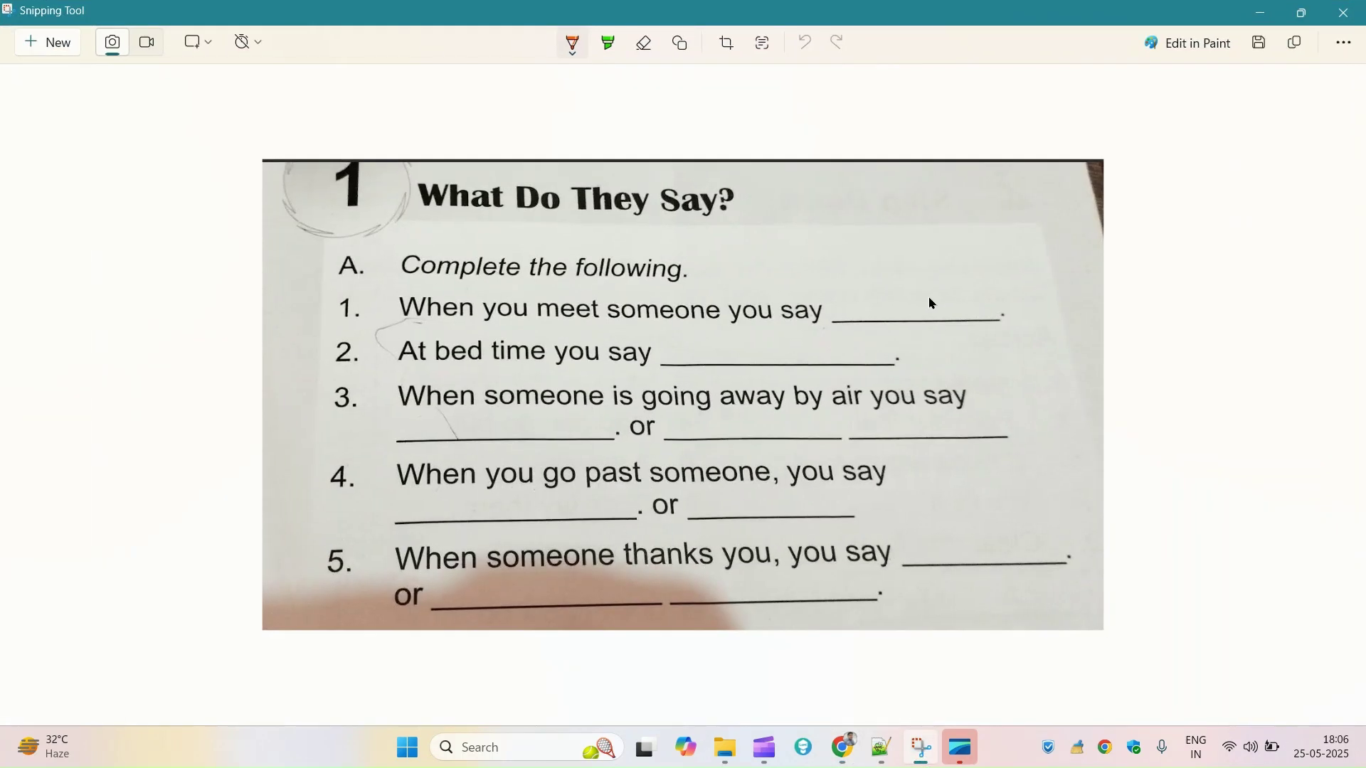